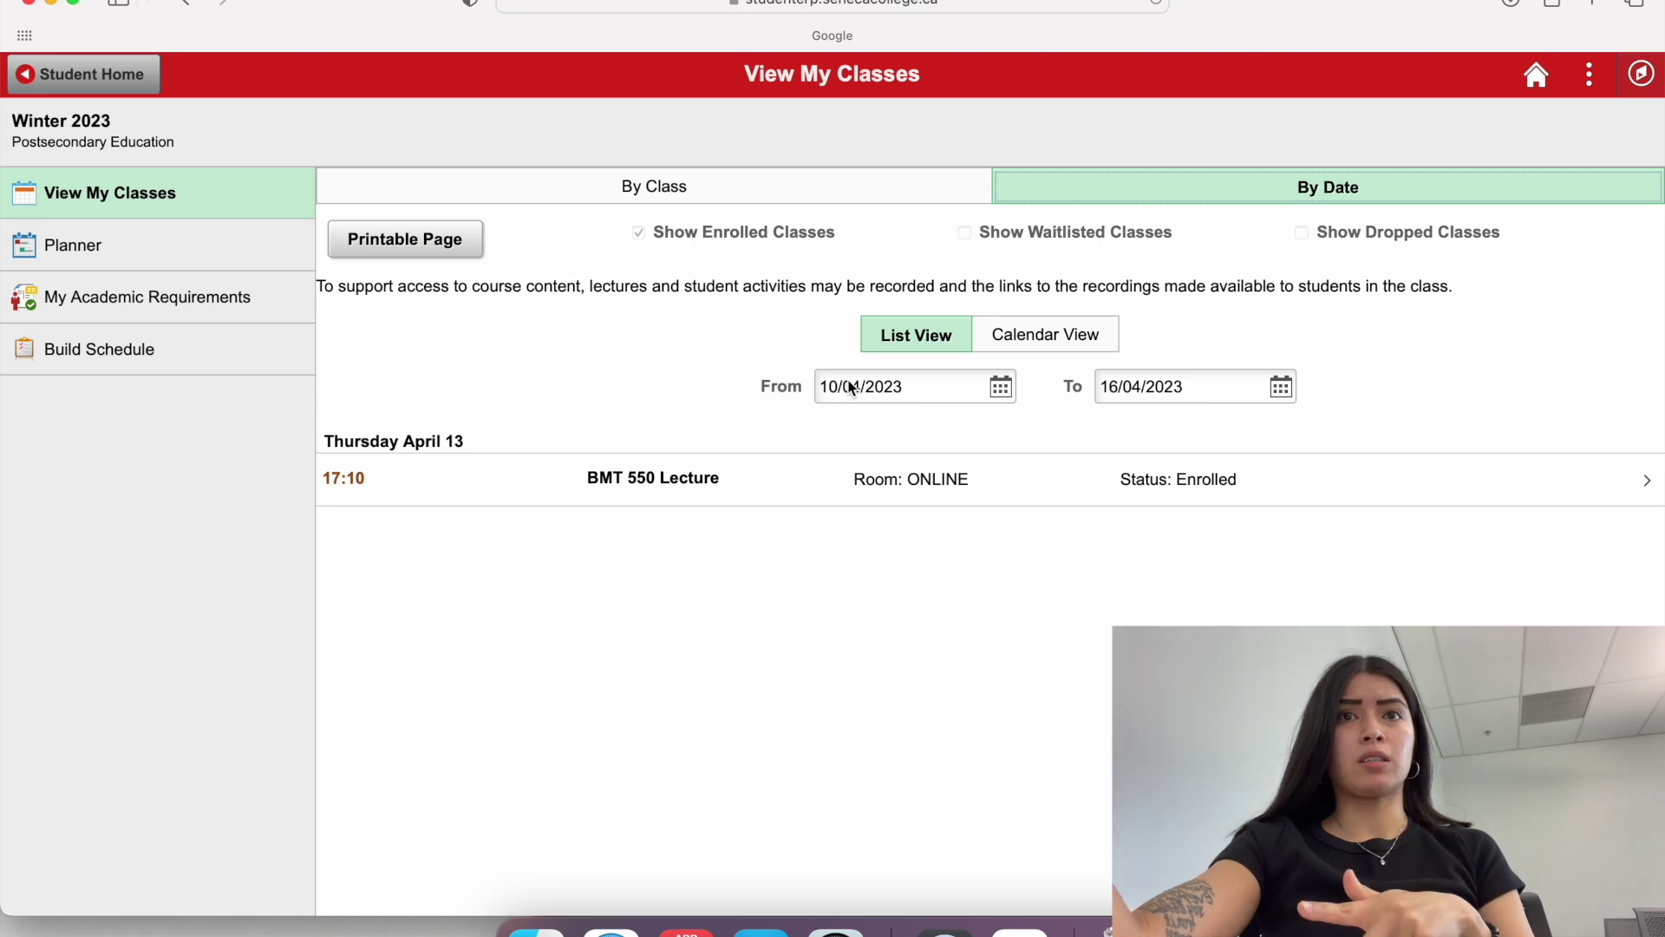
Open the schedule builder for the 2023 Summer term and skip the recommended plan
left_click(144, 340)
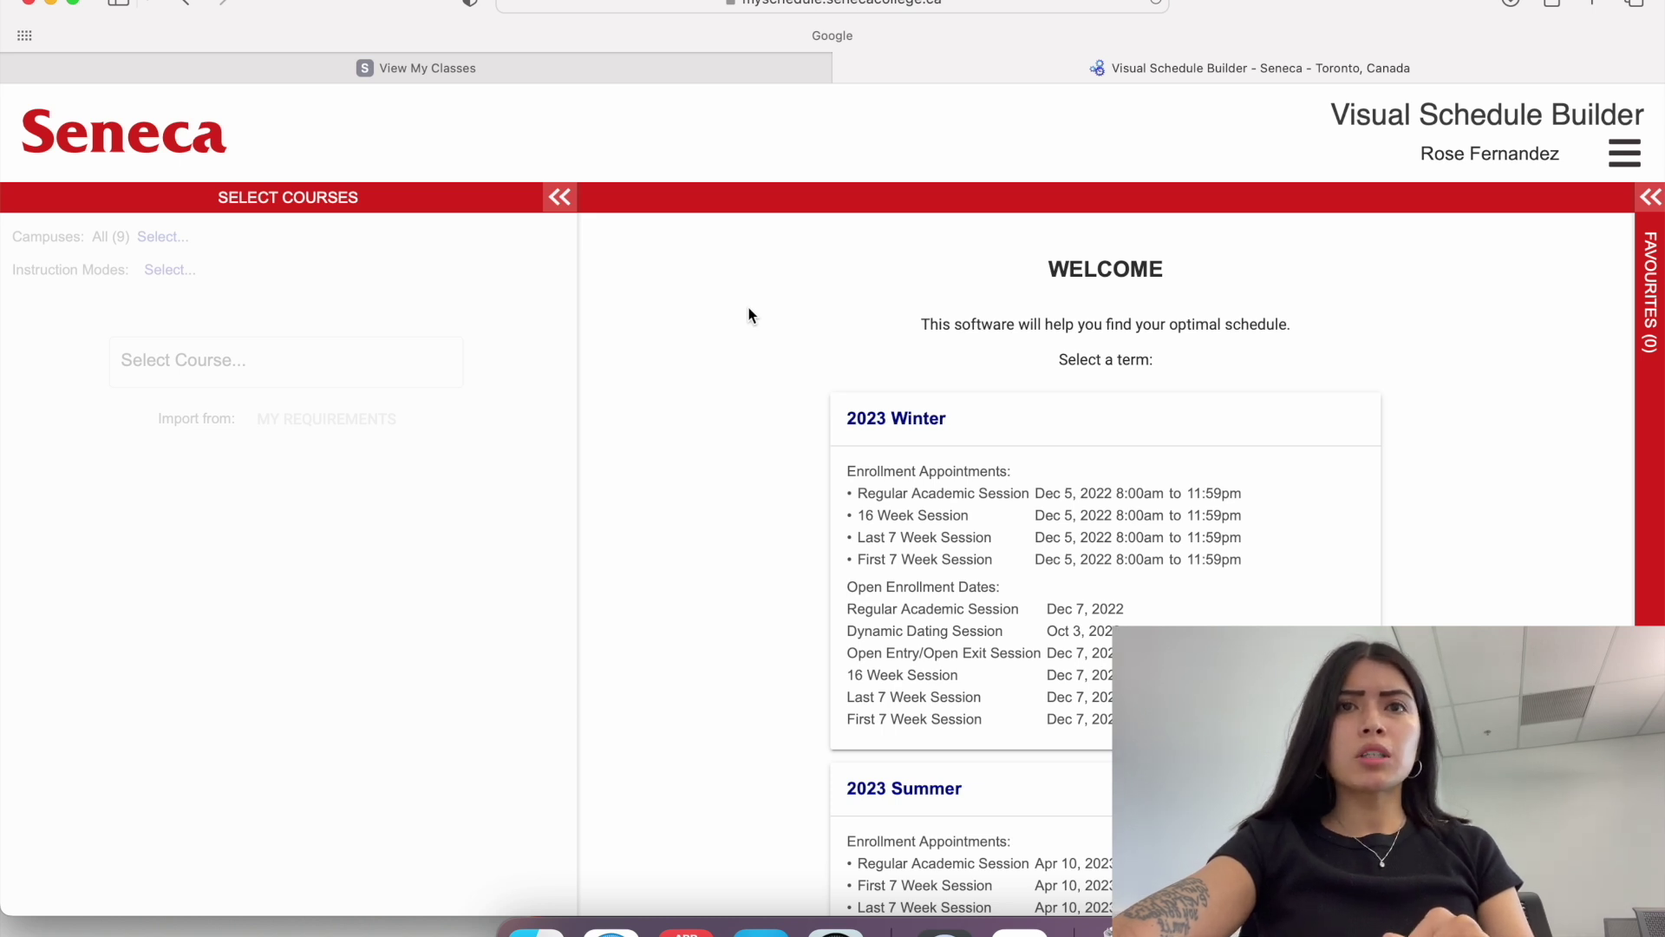
scroll(748, 382, "down", 5)
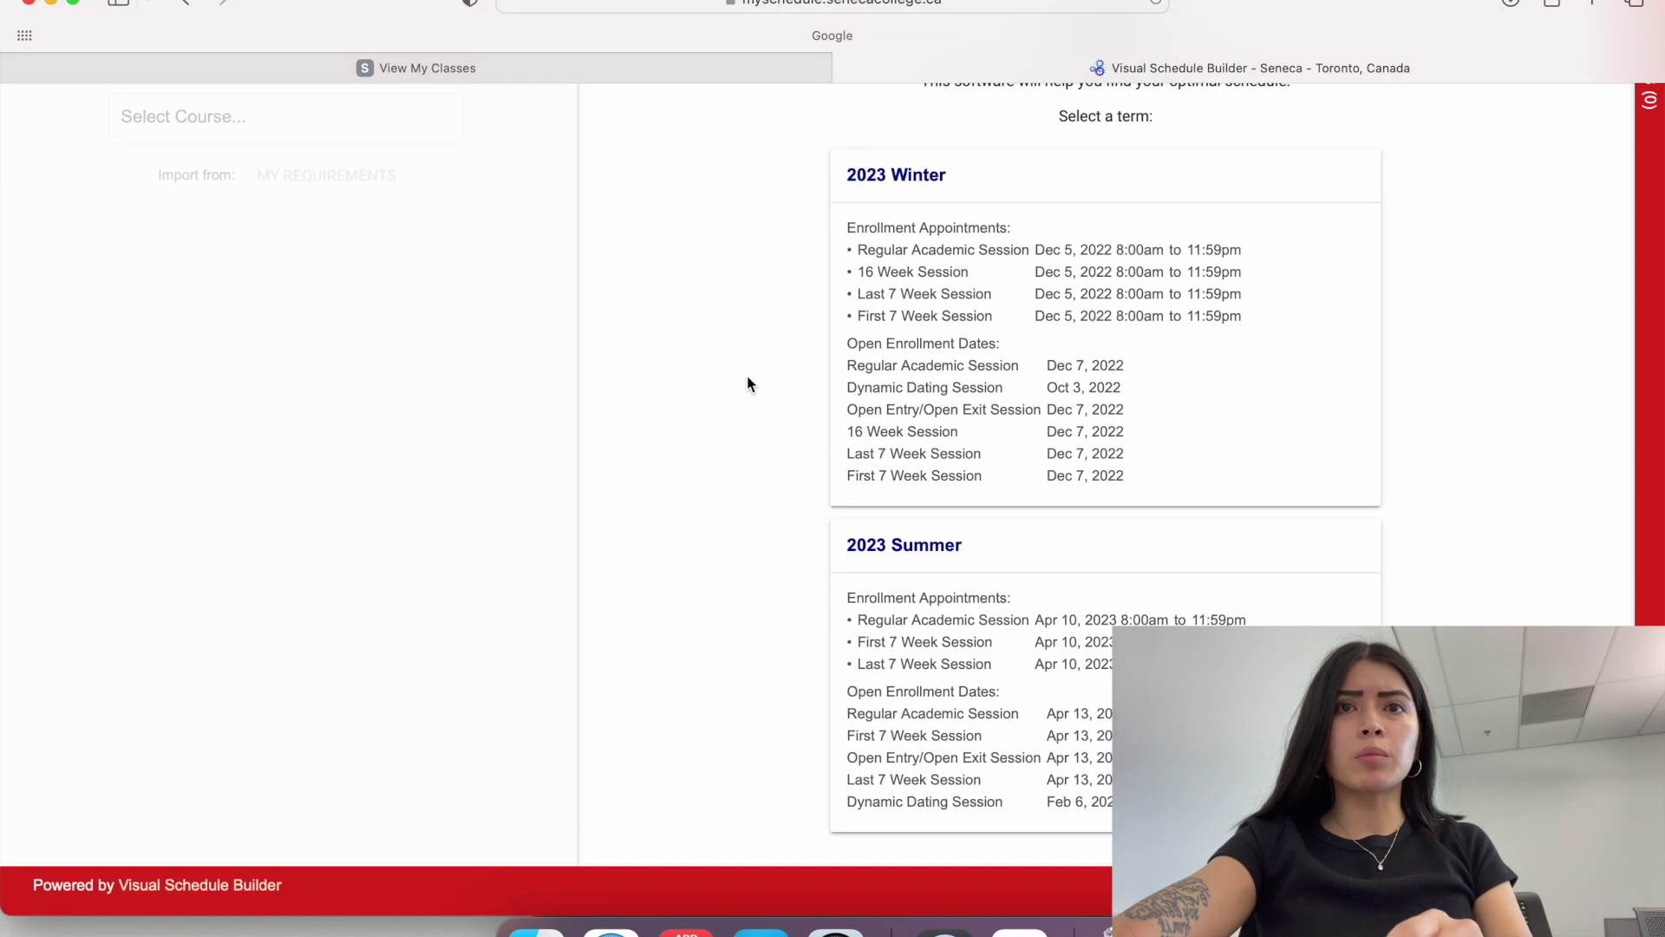
left_click(906, 546)
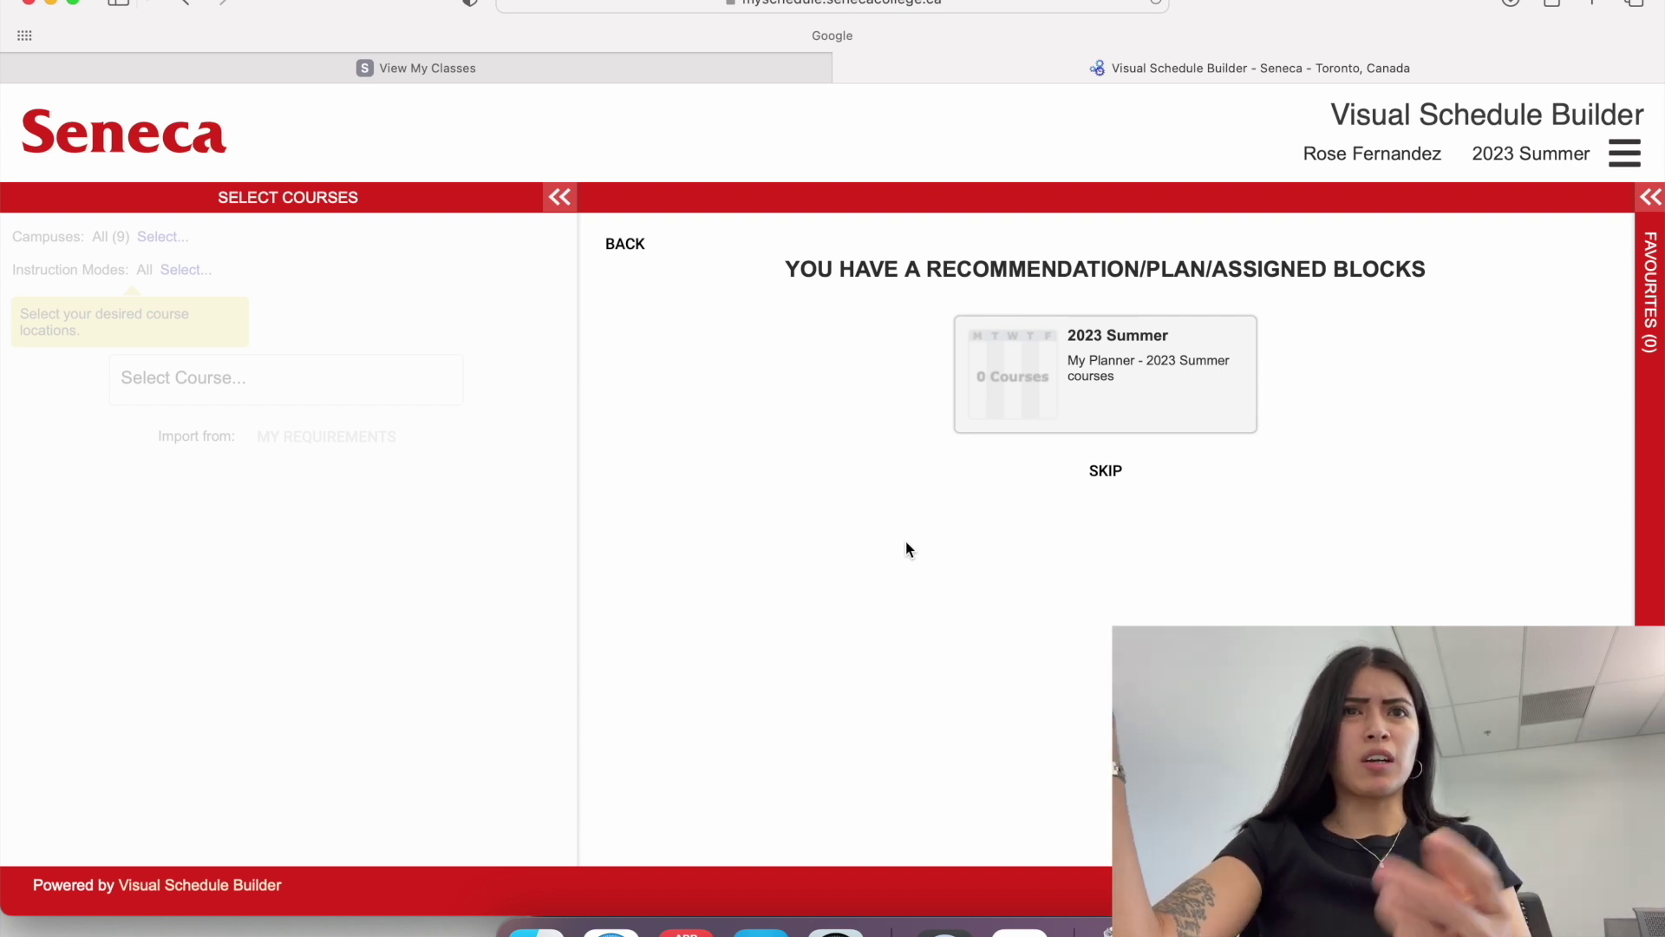
left_click(1118, 482)
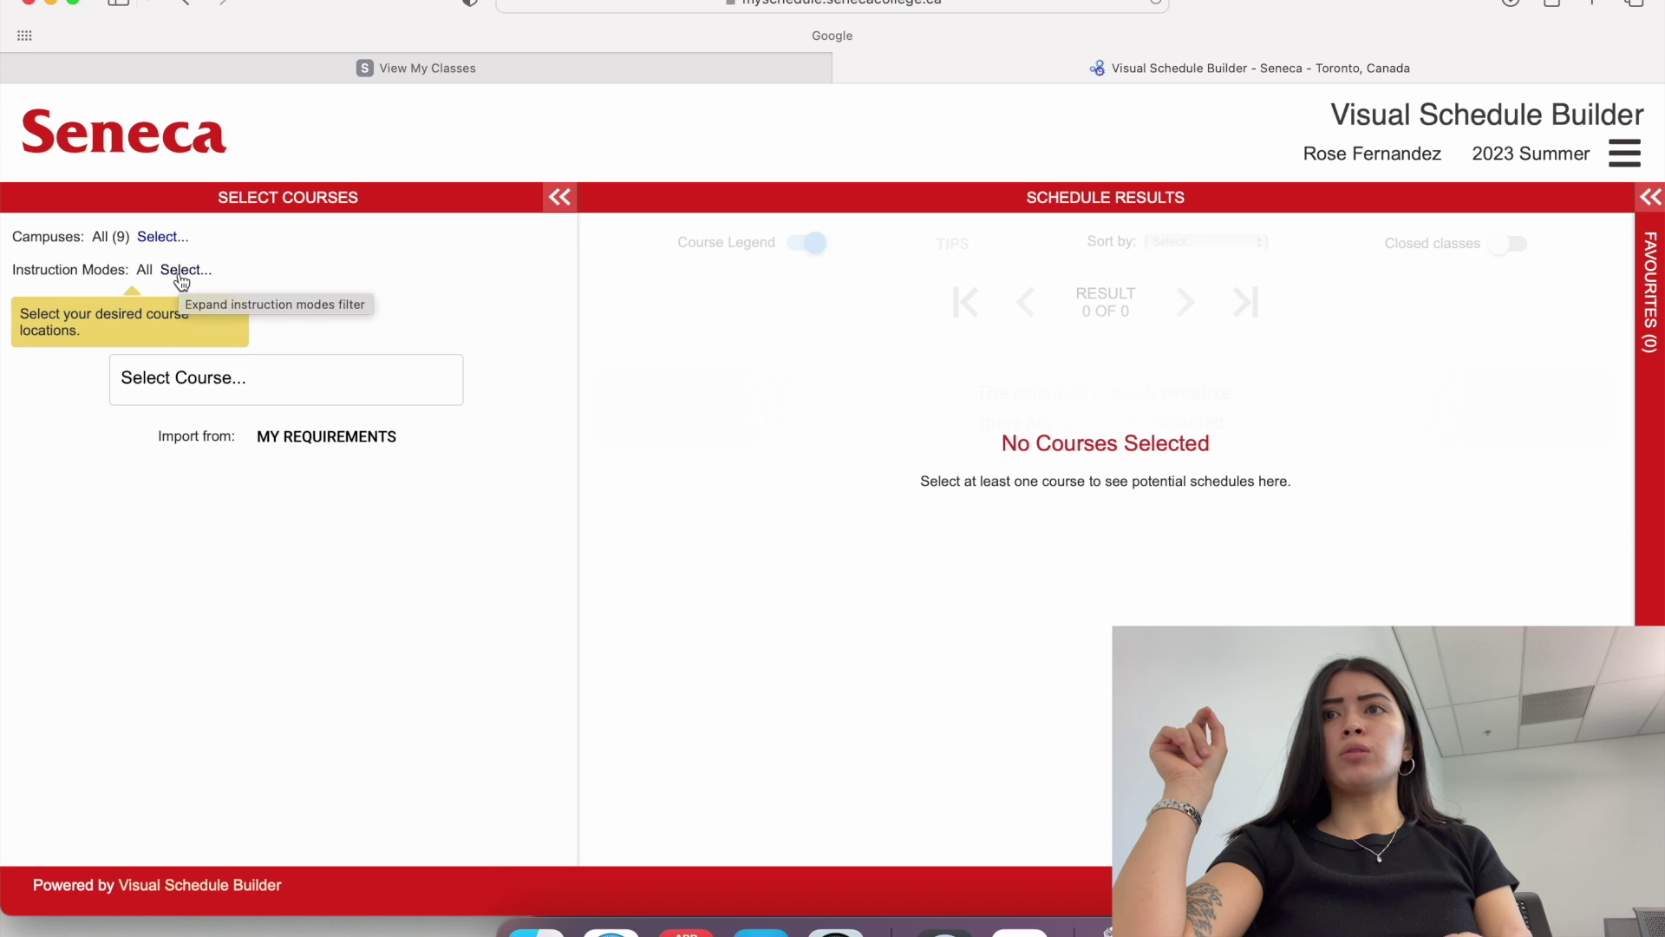
Limit the campus filter to Newnham, Off Campus and Others
left_click(164, 239)
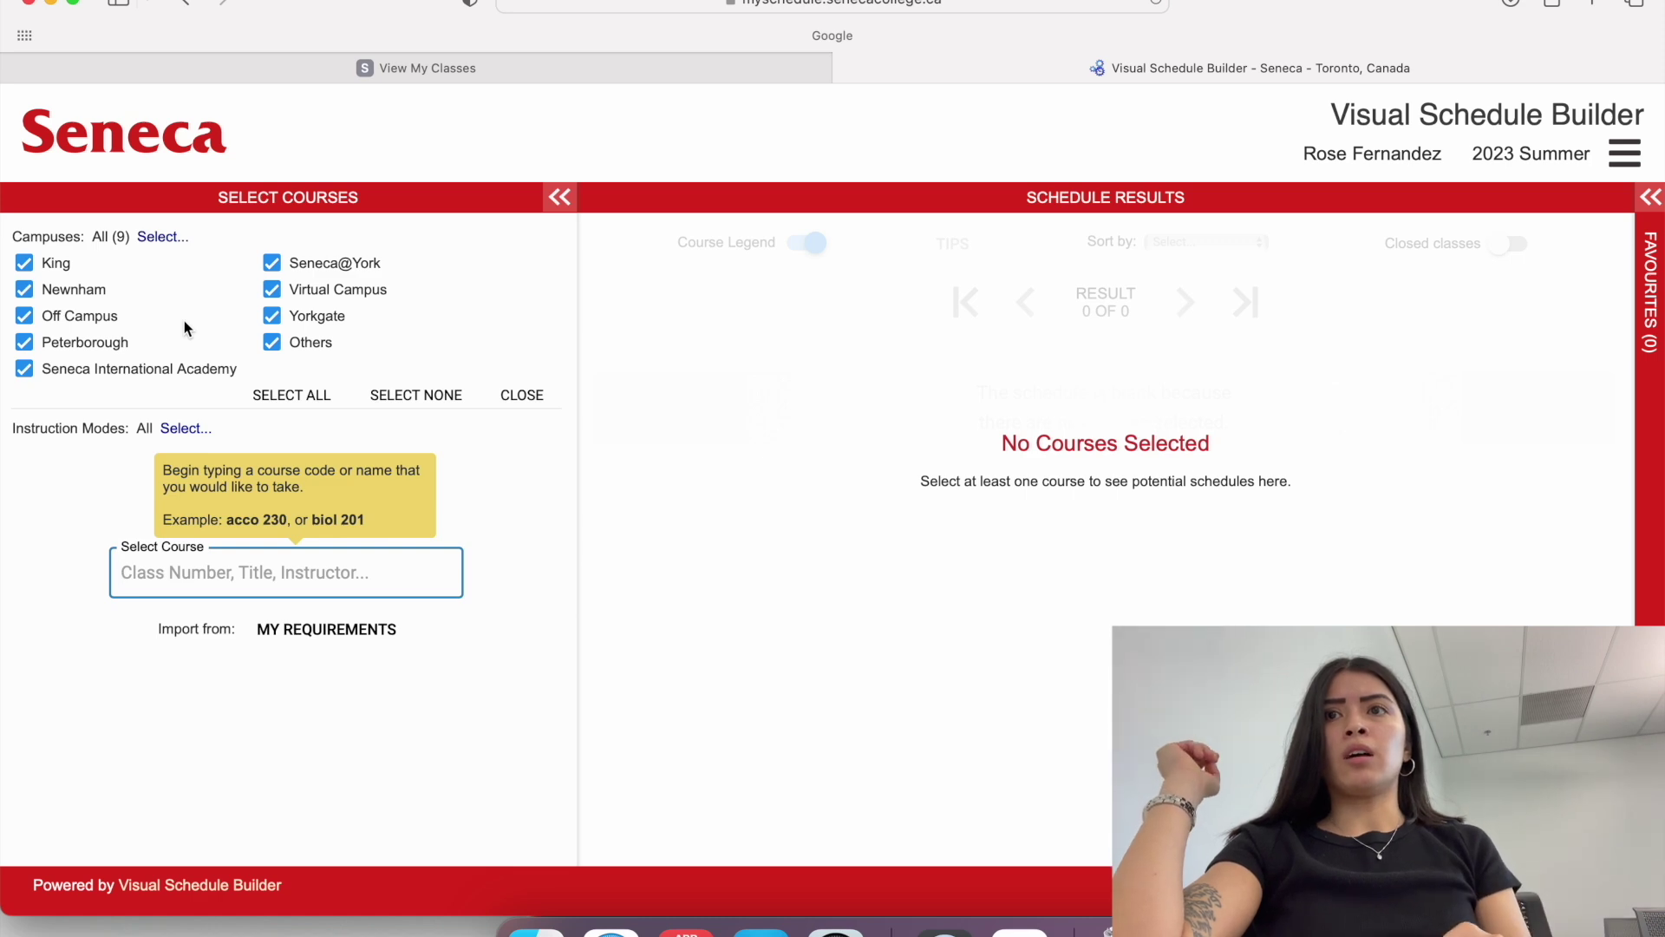
left_click(24, 264)
left_click(24, 371)
left_click(24, 370)
left_click(25, 345)
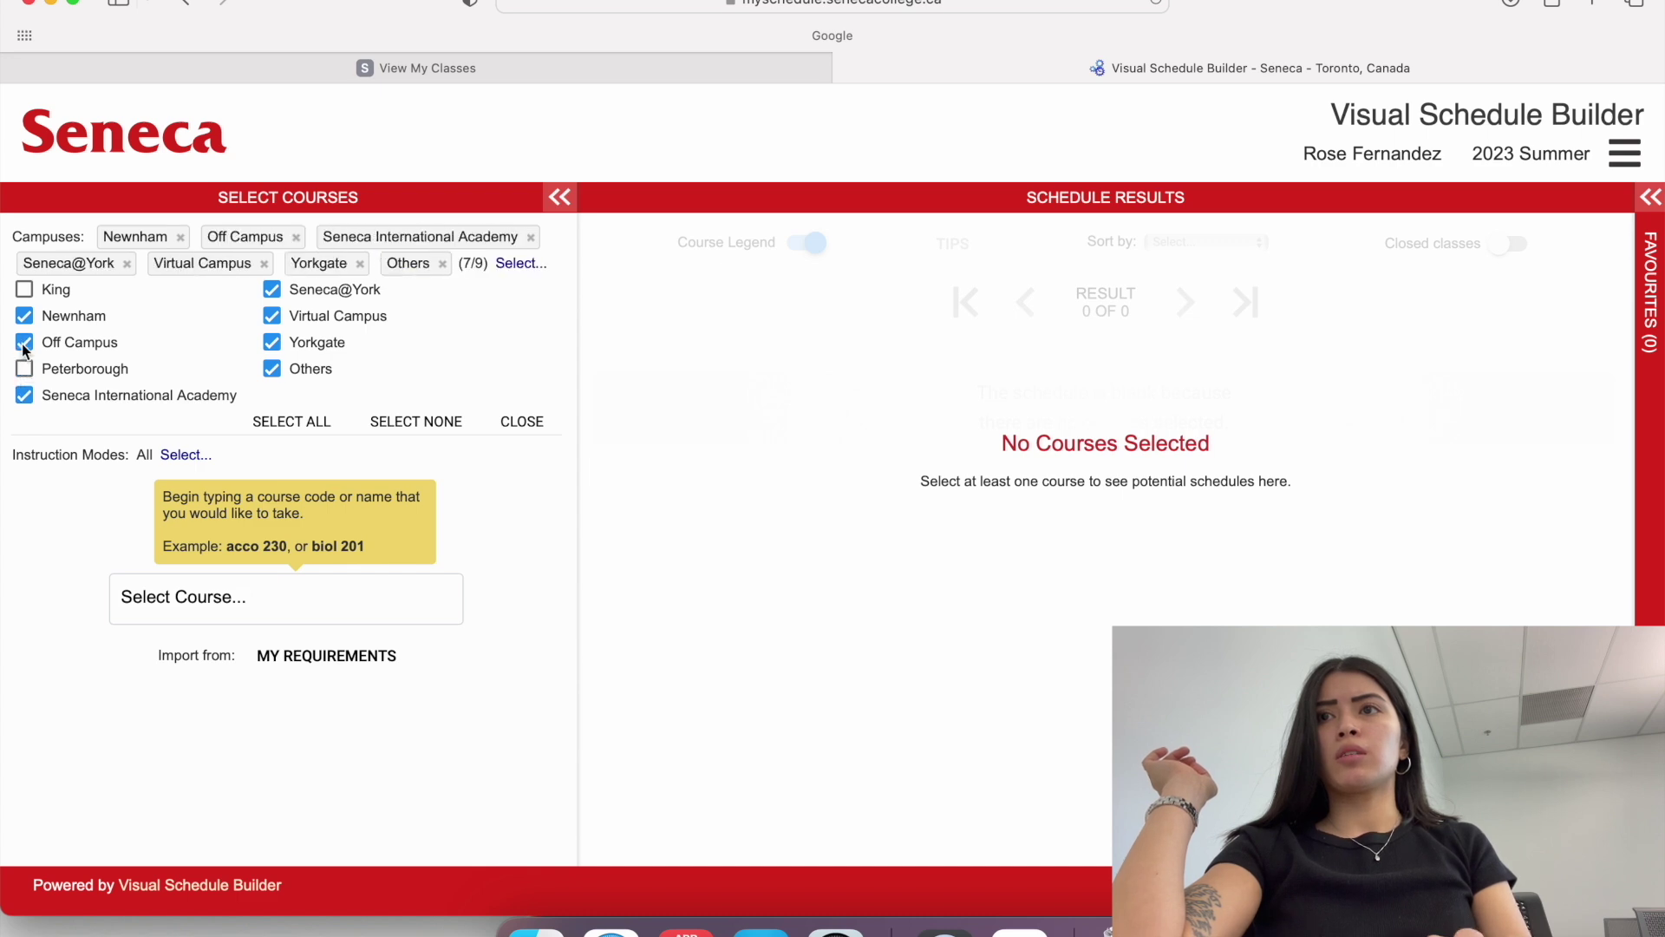
left_click(24, 395)
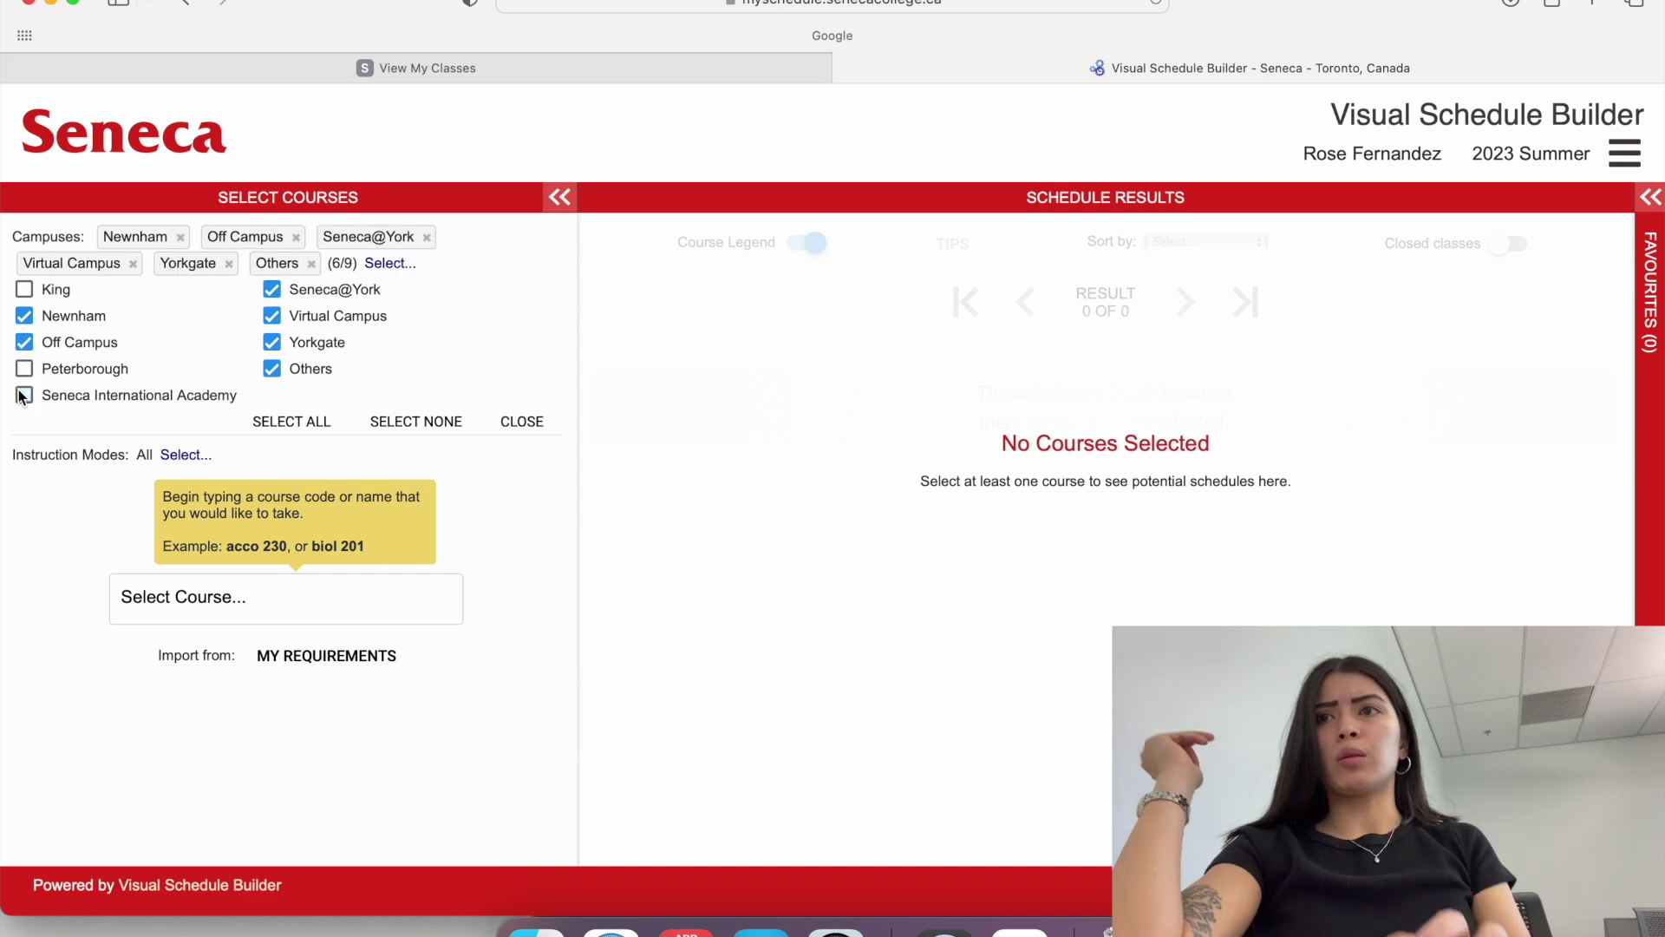
left_click(273, 290)
left_click(272, 316)
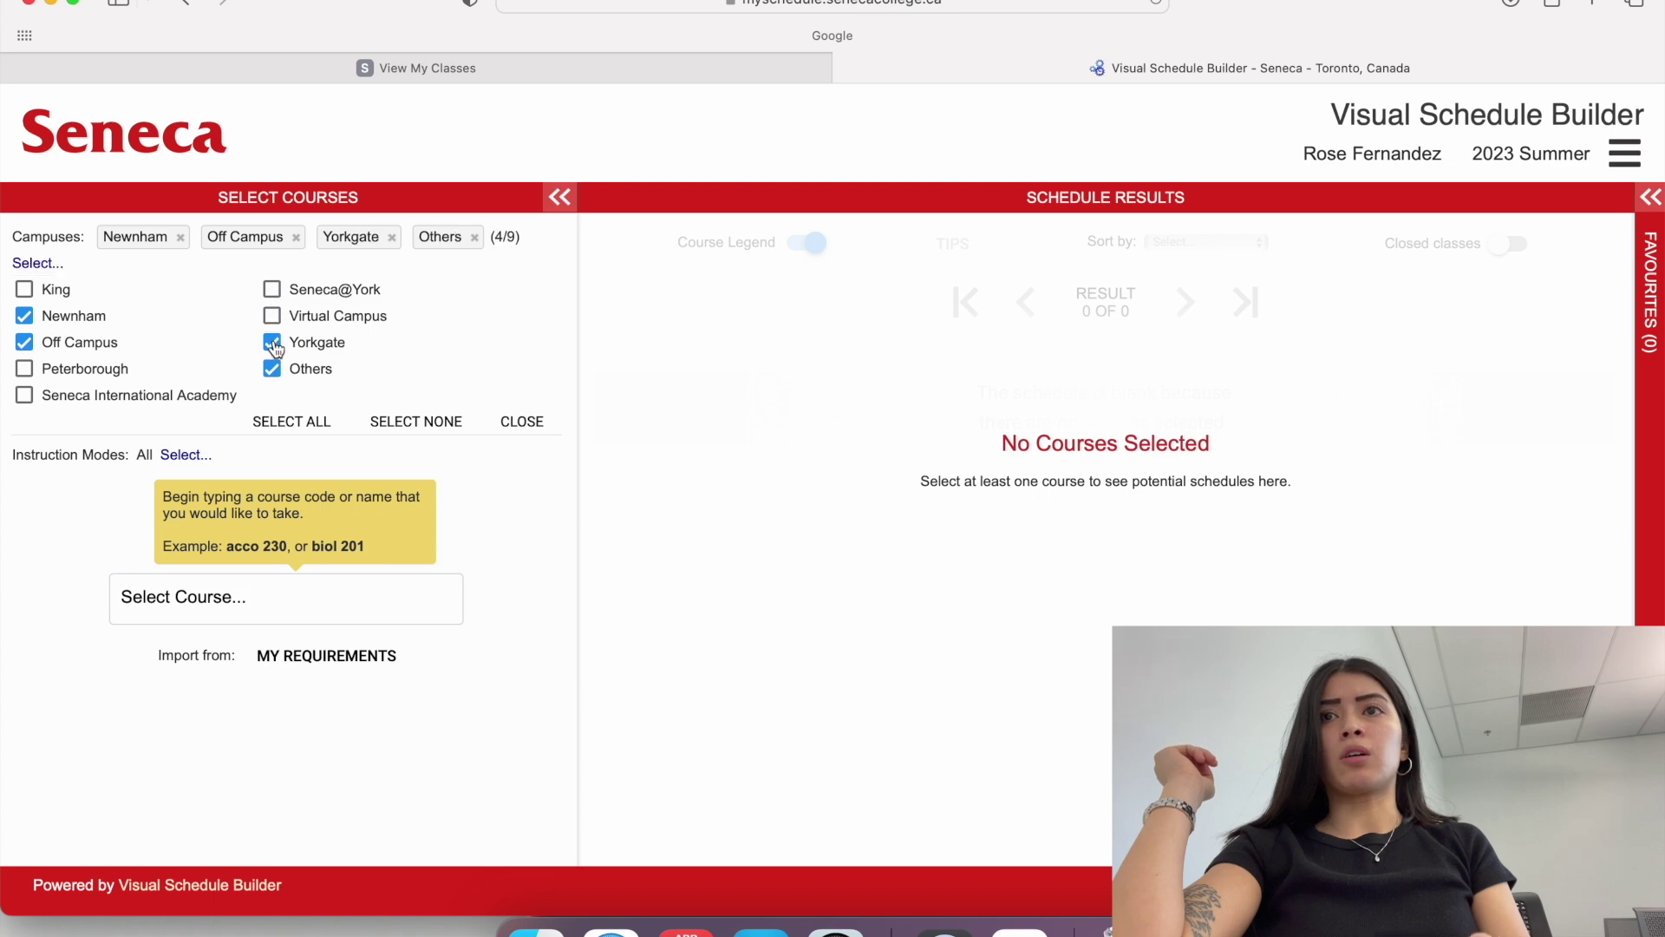
left_click(273, 344)
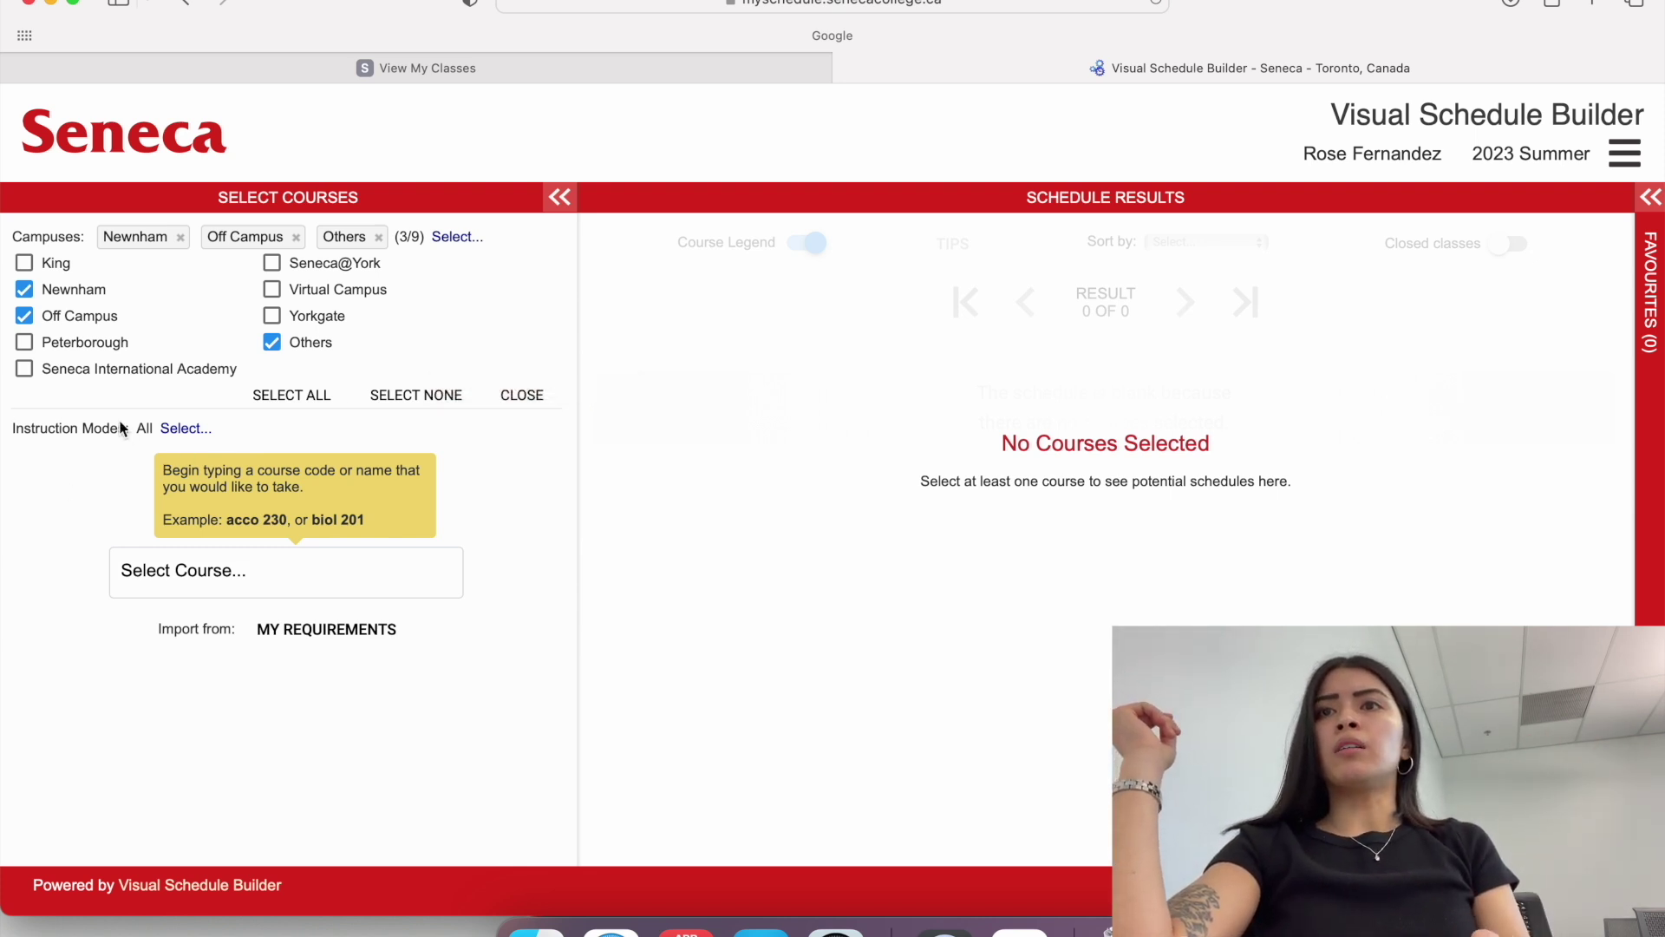
Review the available instruction modes and collapse both the campus and instruction mode filters
left_click(183, 430)
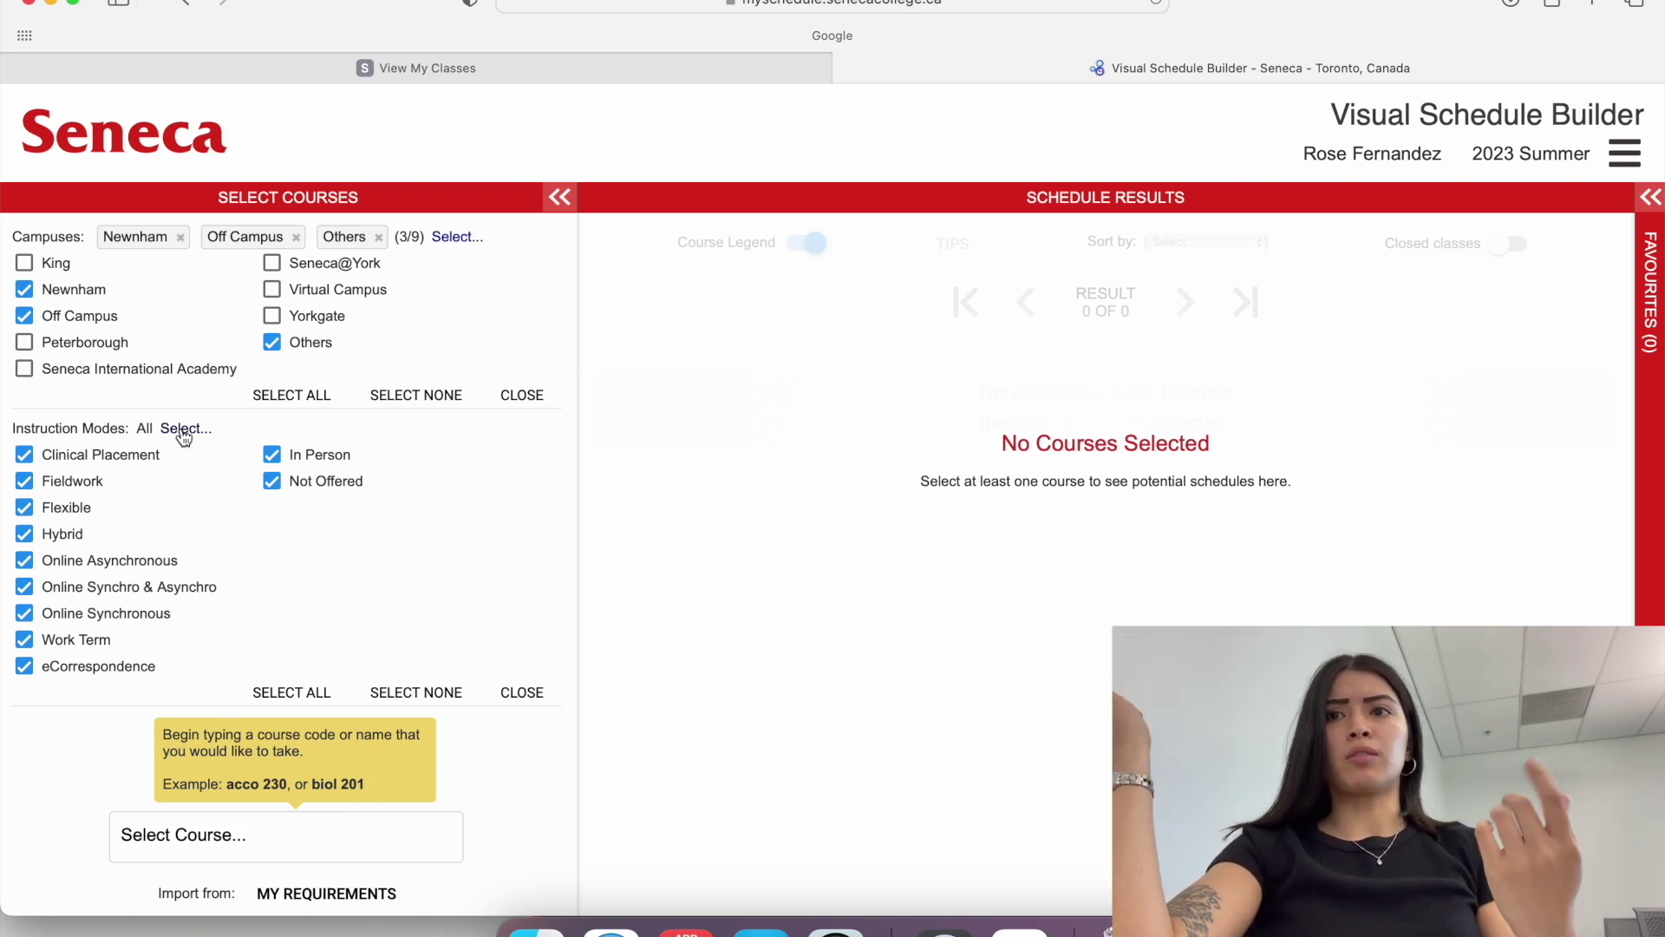
left_click(521, 396)
left_click(524, 534)
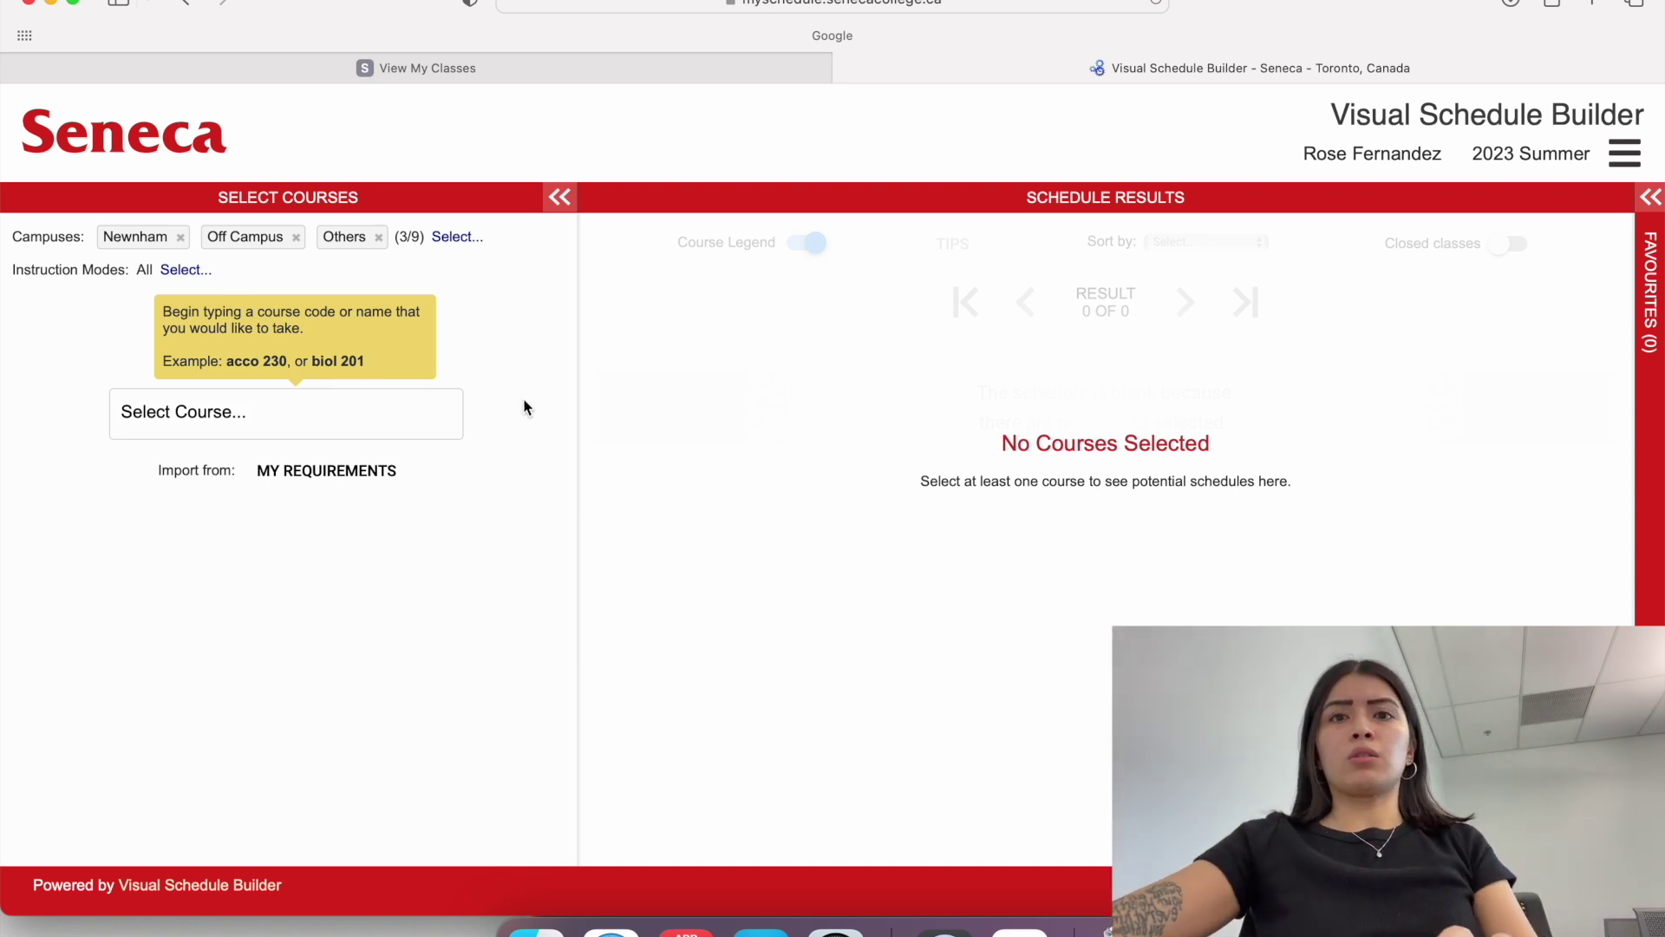
Check the course codes in the Word document and add the course BMT 780 in the schedule builder
left_click(52, 4)
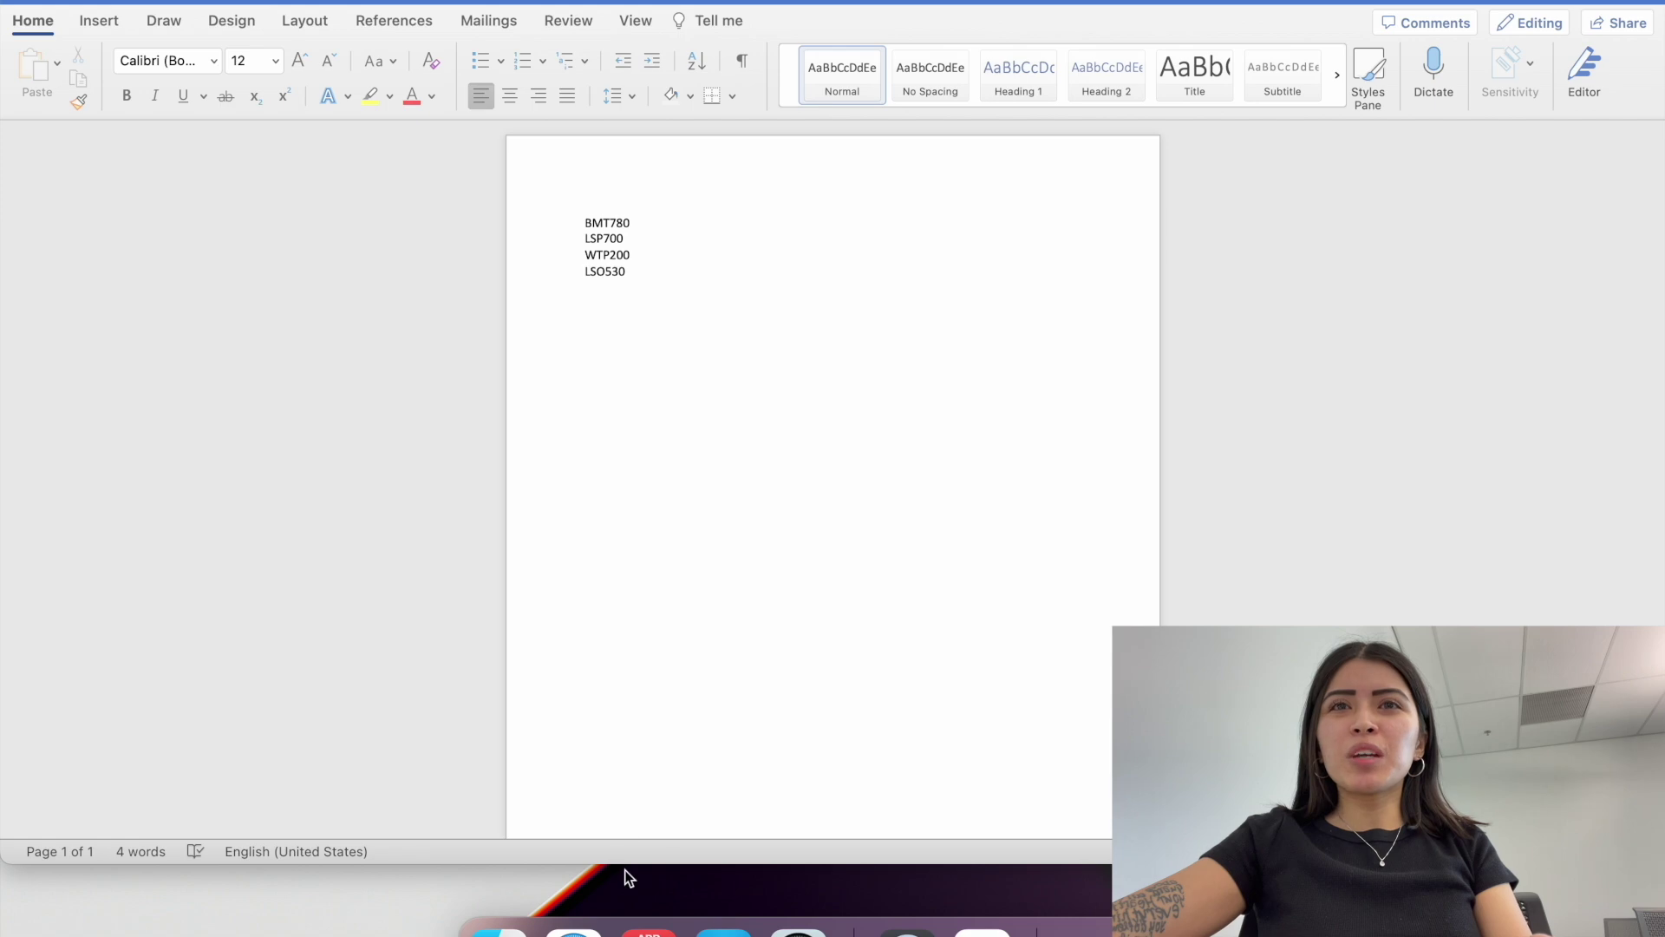
left_click(572, 924)
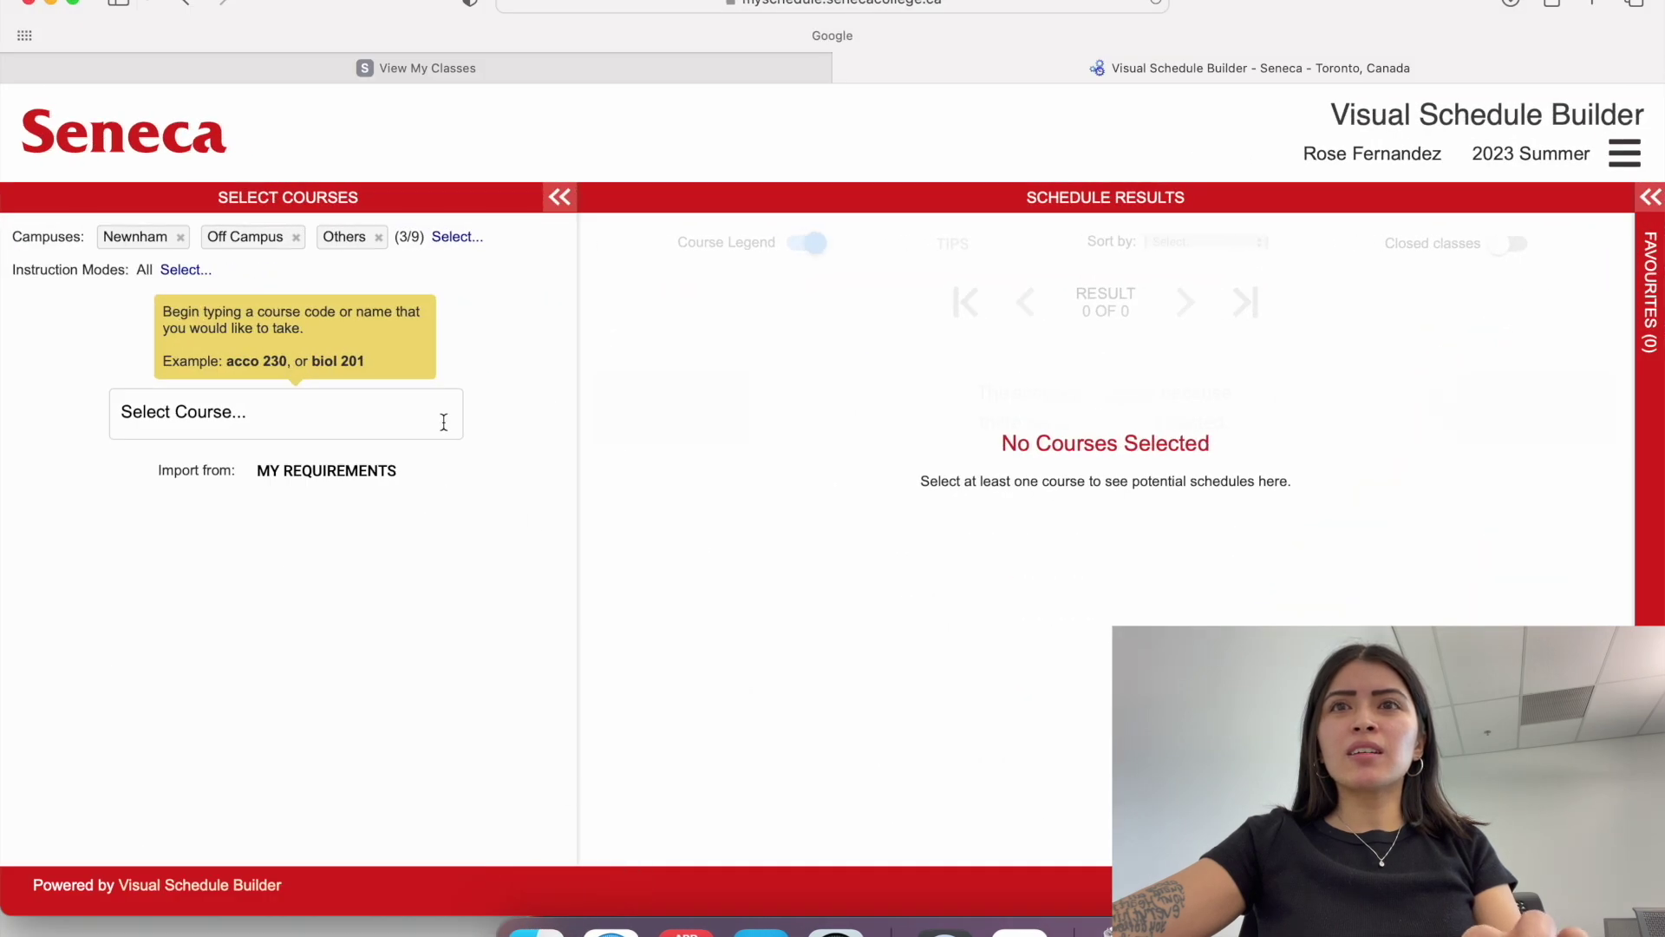
left_click(445, 422)
type("B")
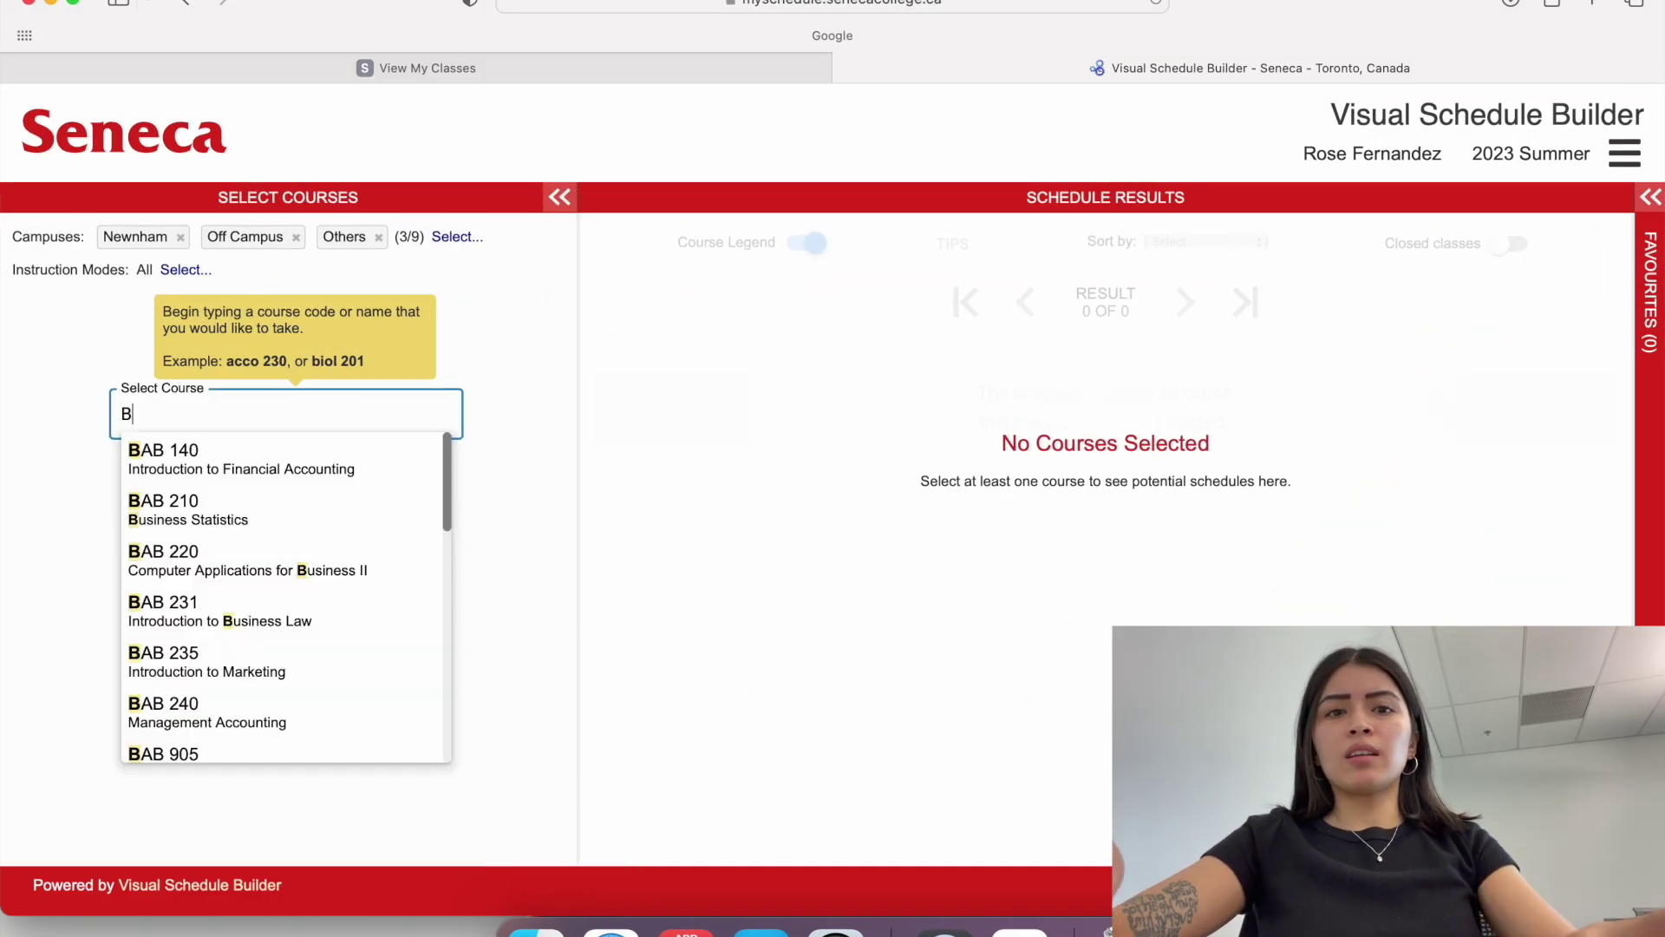
type("MT780")
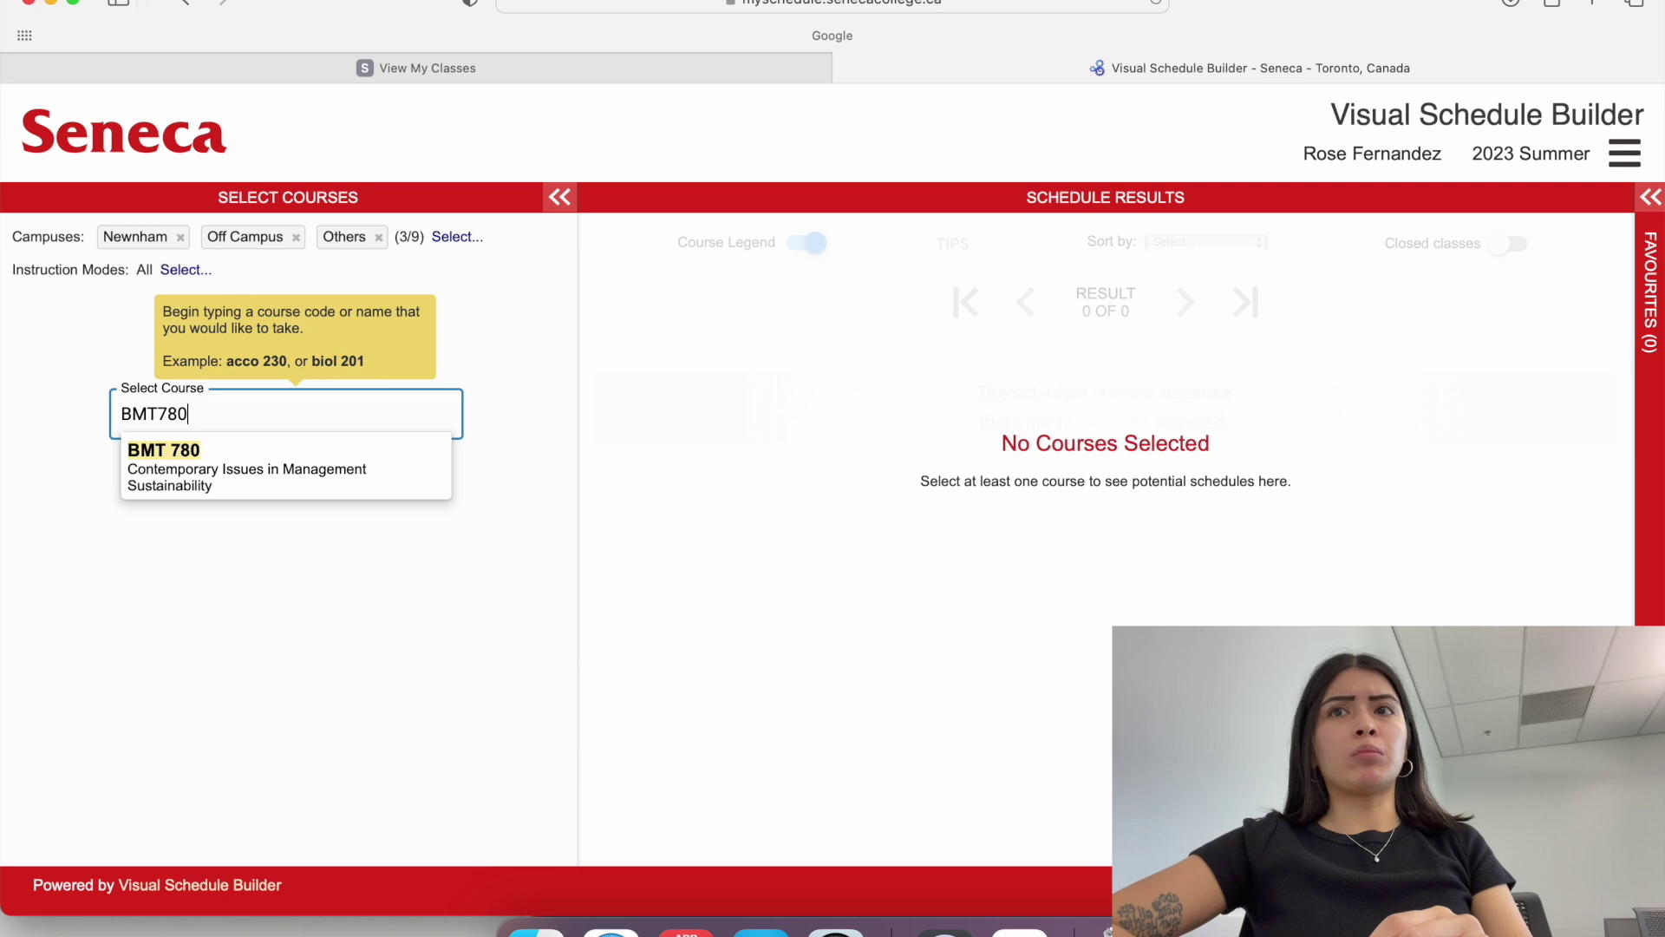
left_click(372, 460)
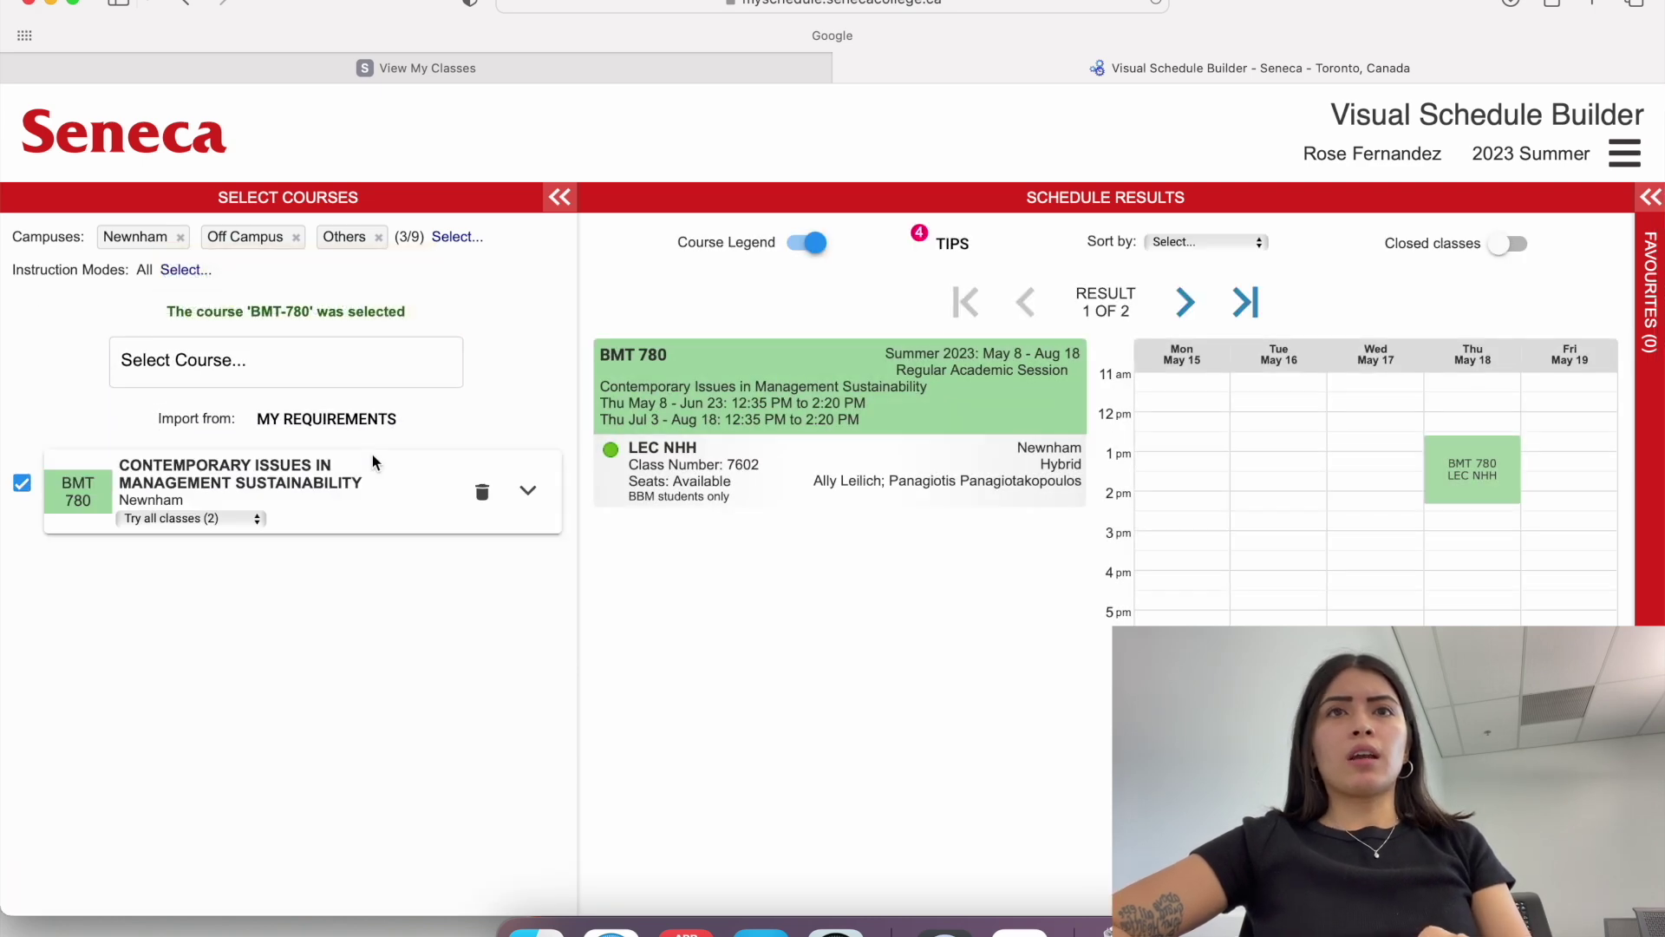
View both BMT 780 schedule results and read through the tips on personal times, pinning and browsing
left_click(1185, 304)
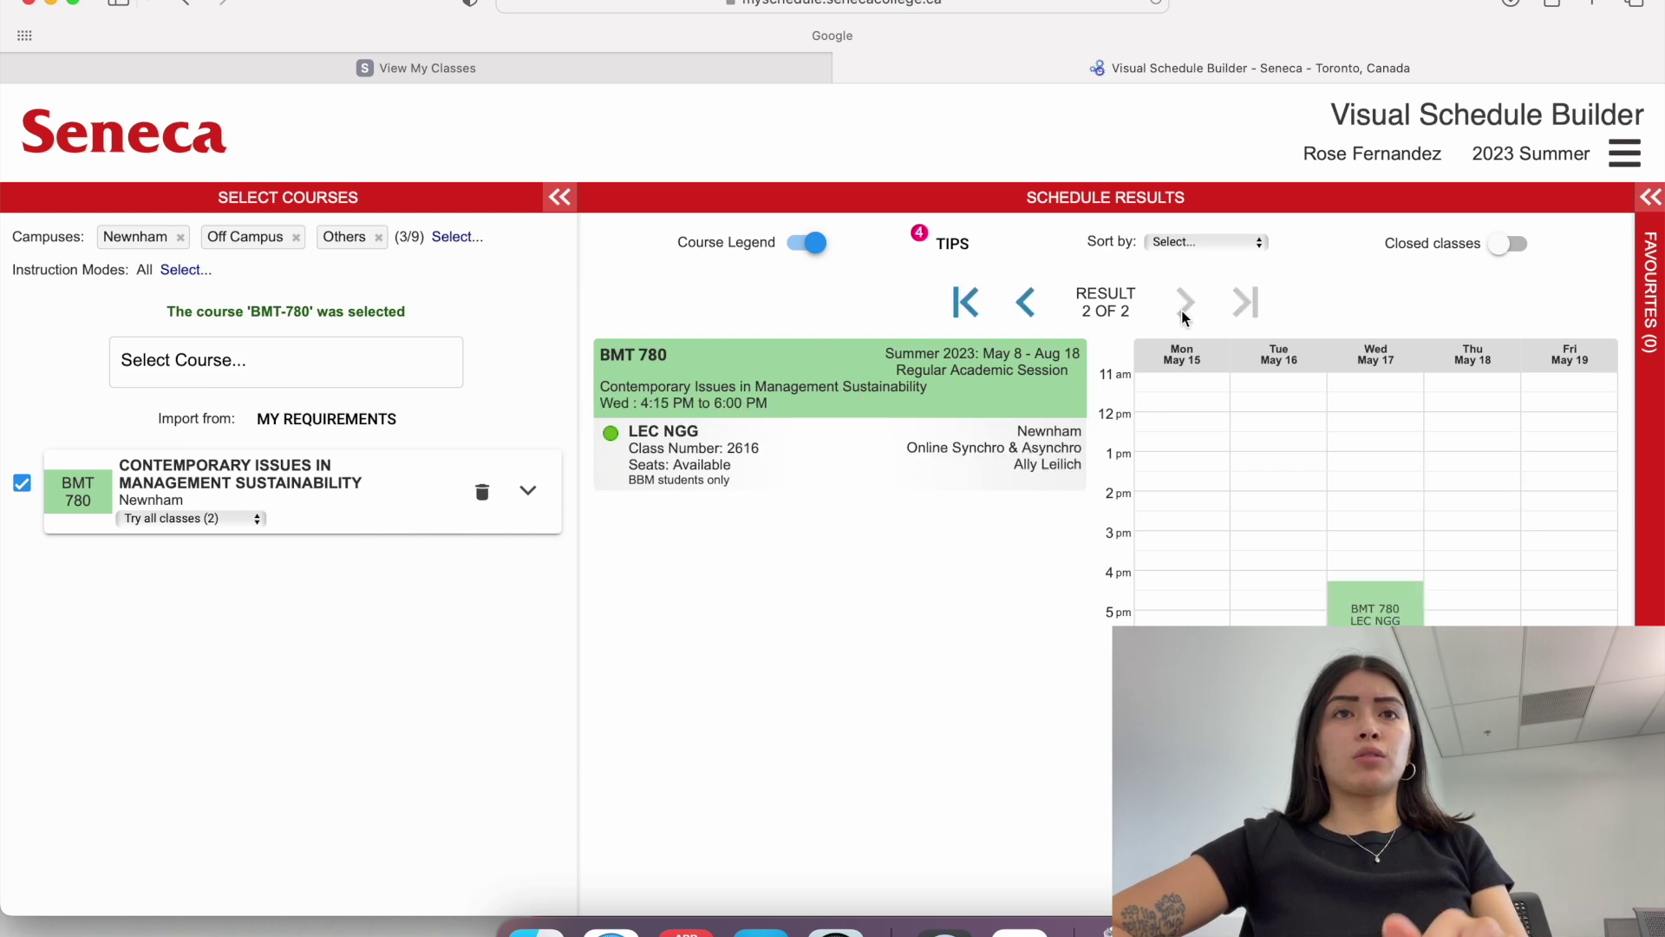
left_click(1025, 302)
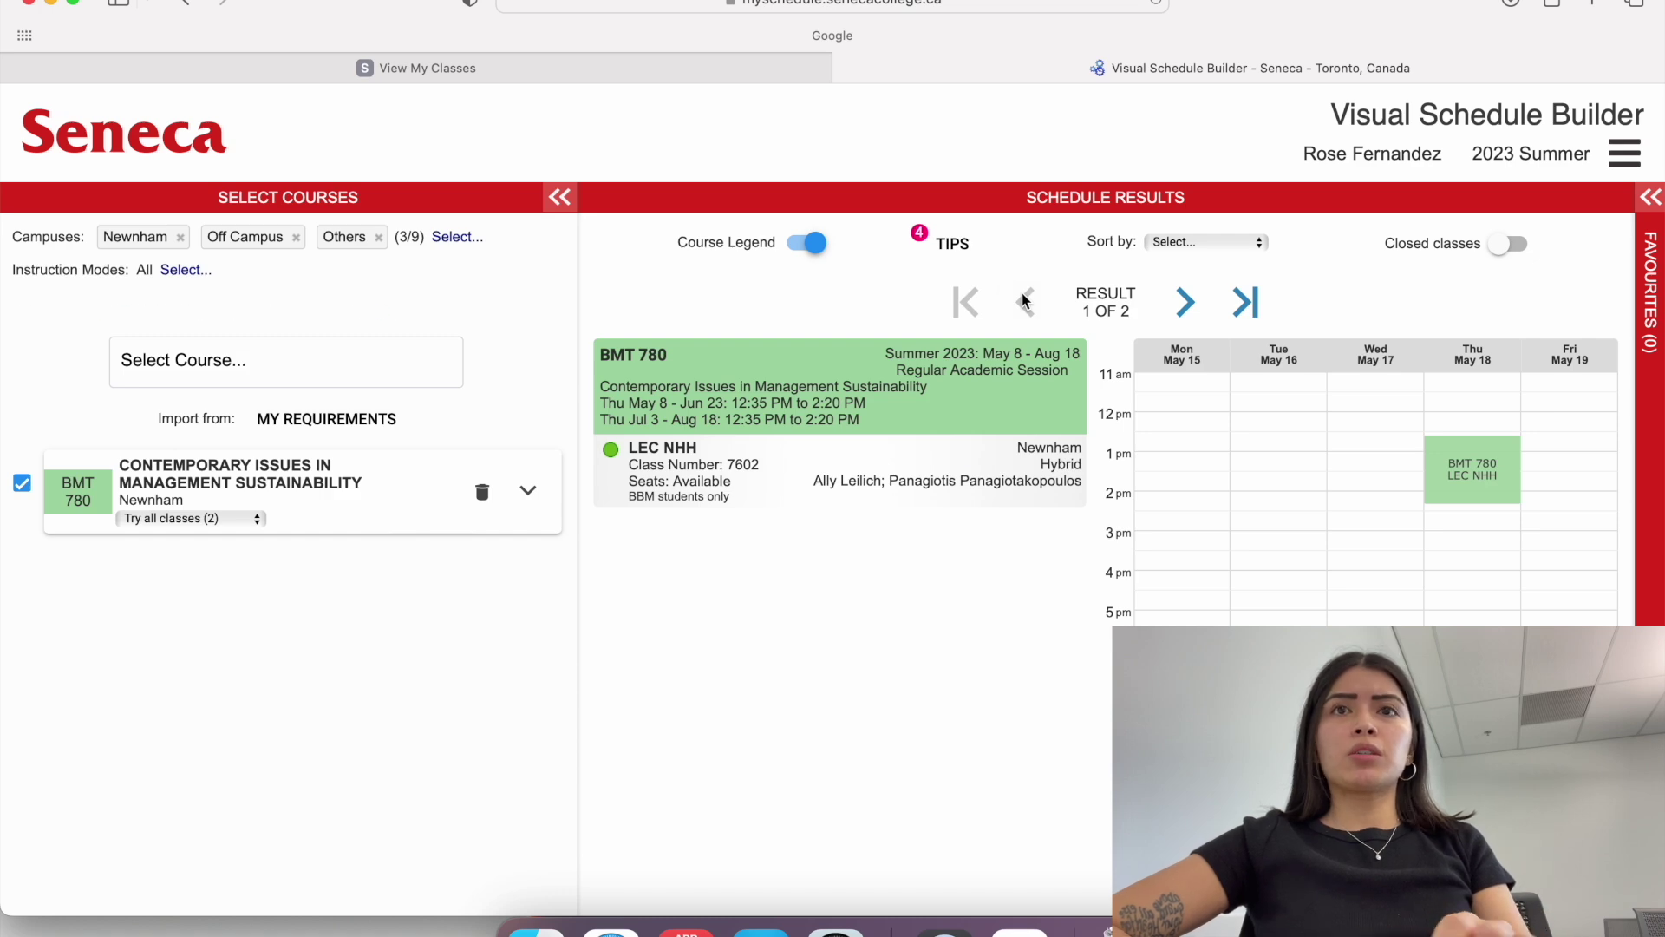
left_click(937, 240)
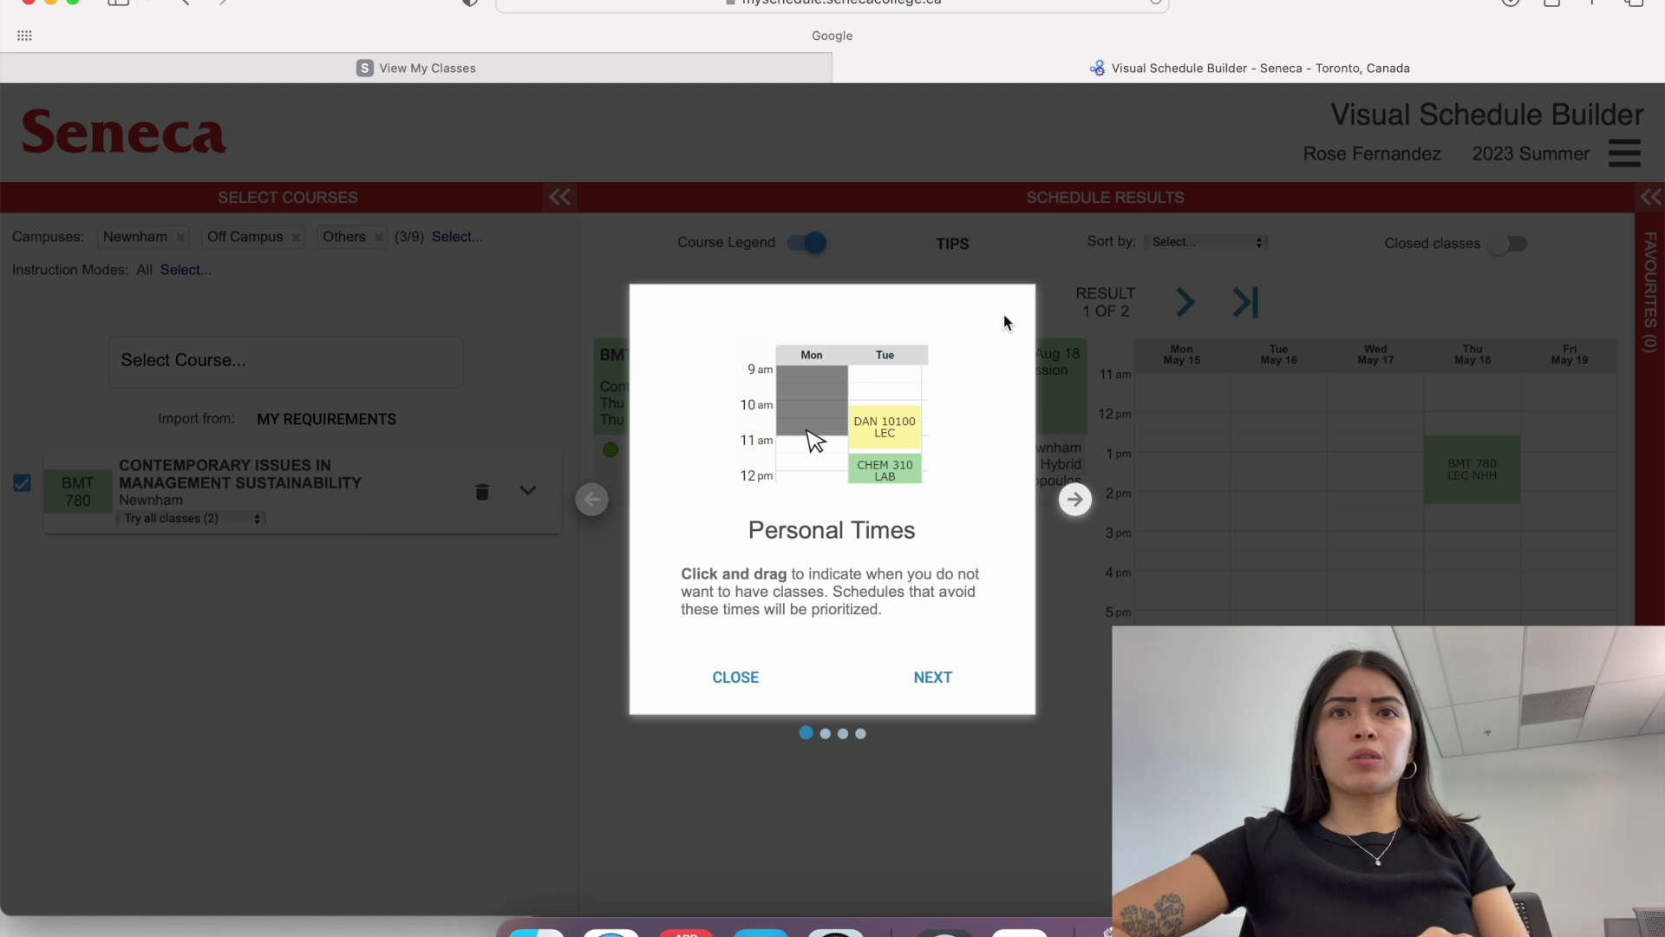
left_click(1075, 497)
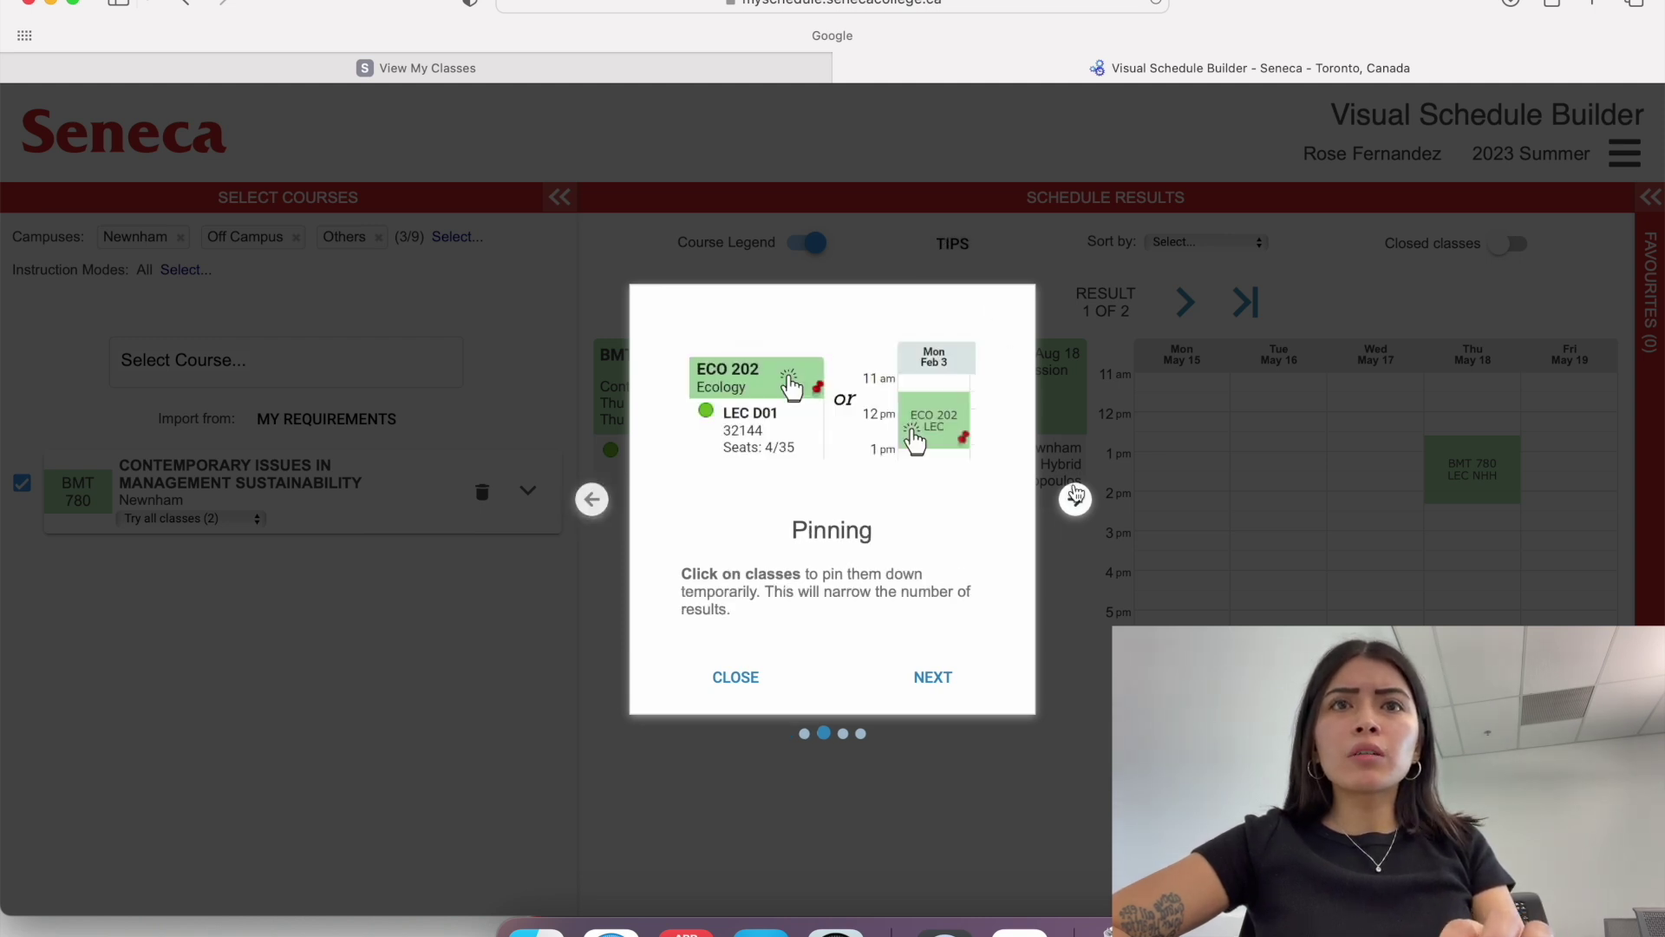
left_click(1076, 496)
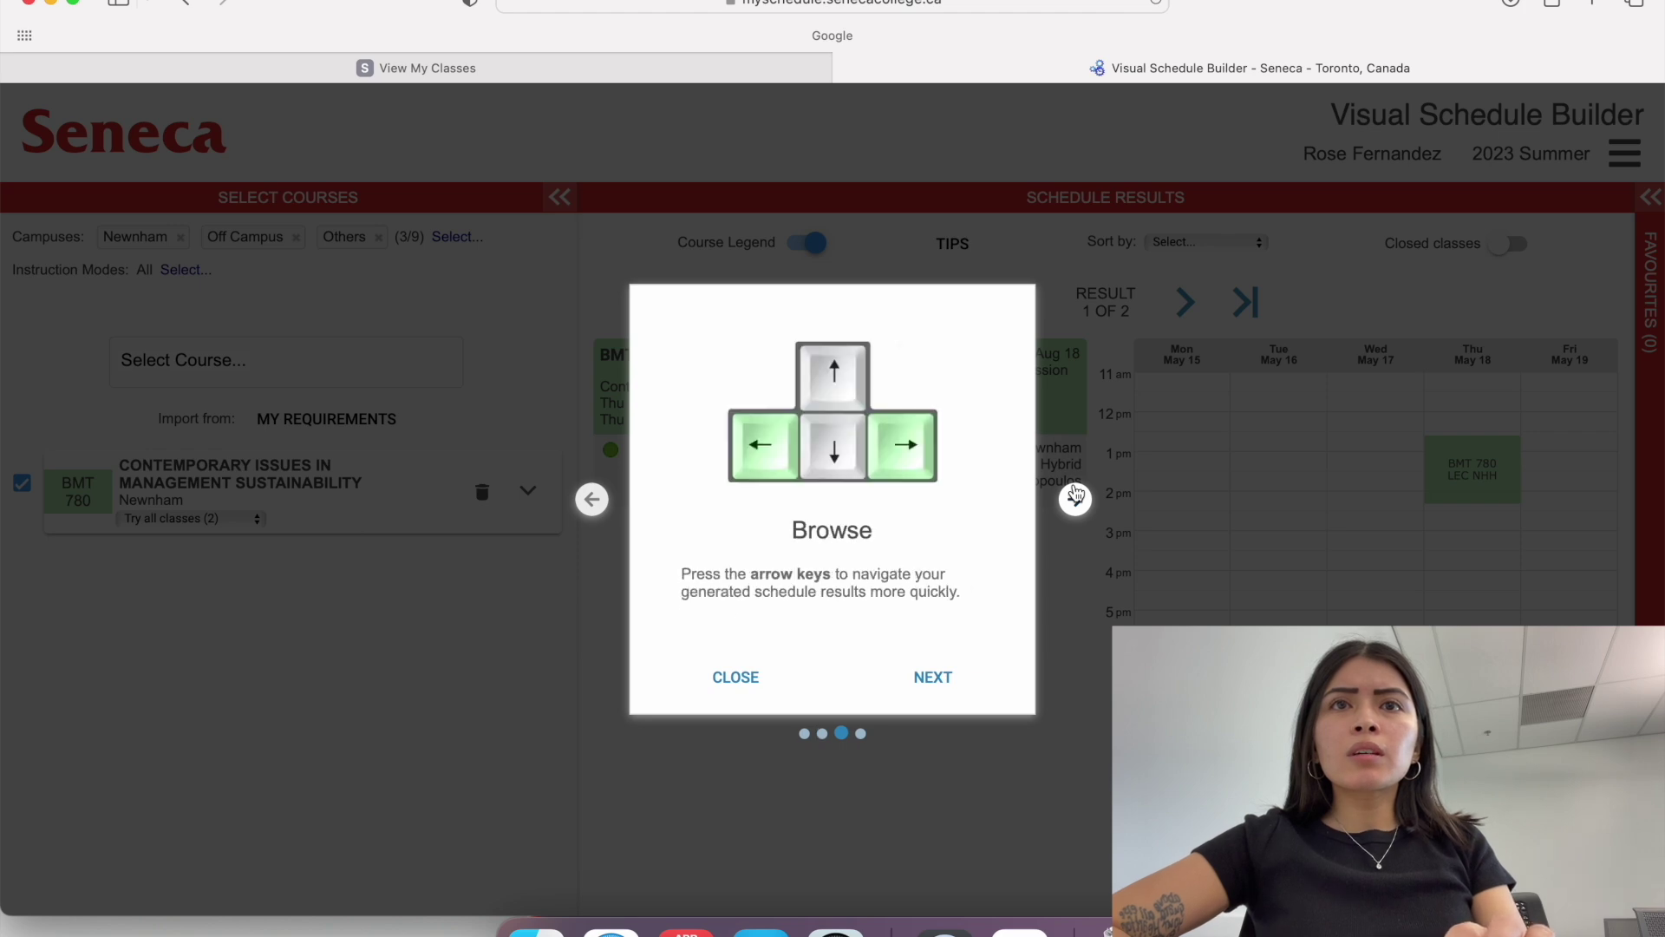
left_click(1076, 496)
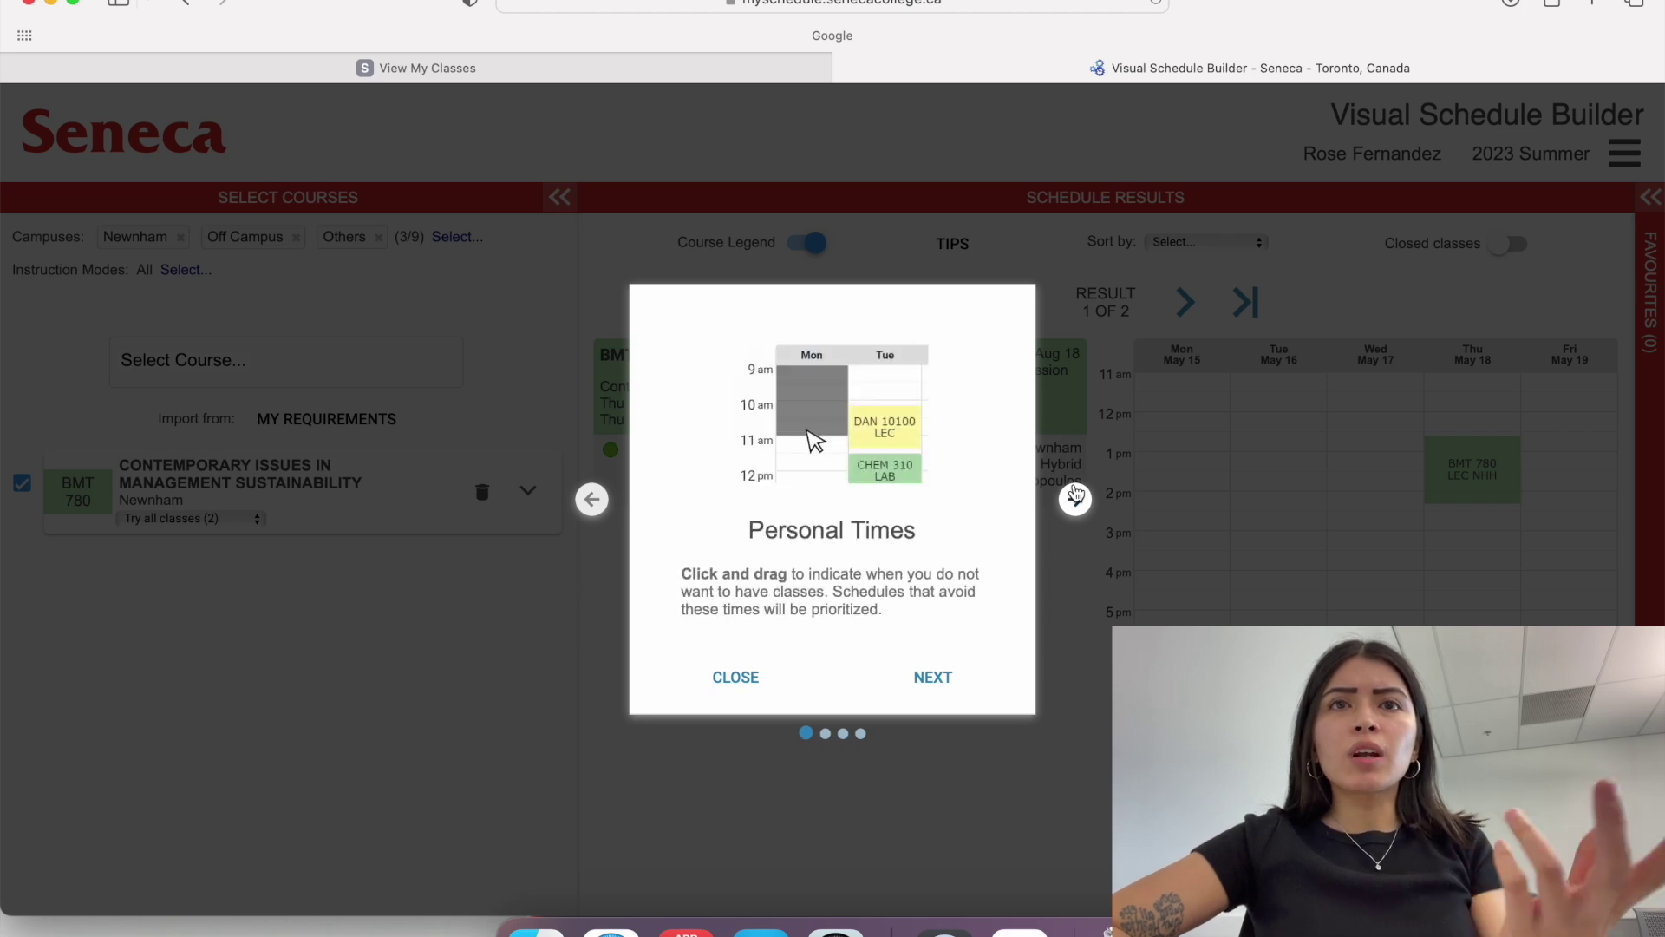
left_click(1075, 496)
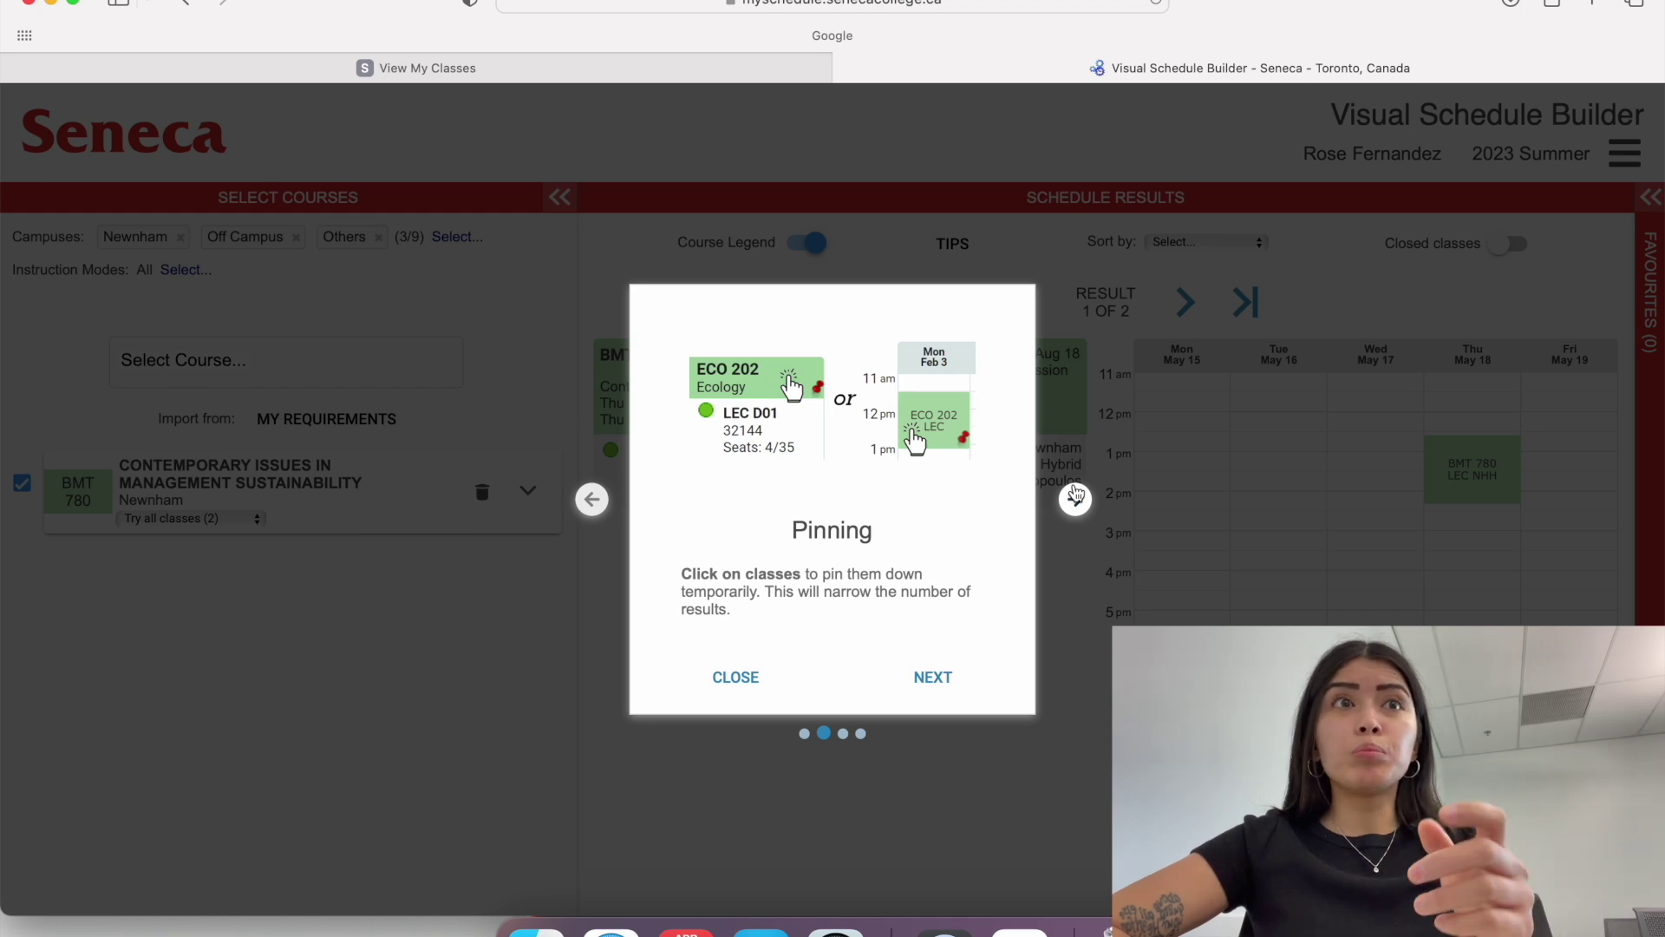
left_click(1076, 496)
left_click(723, 681)
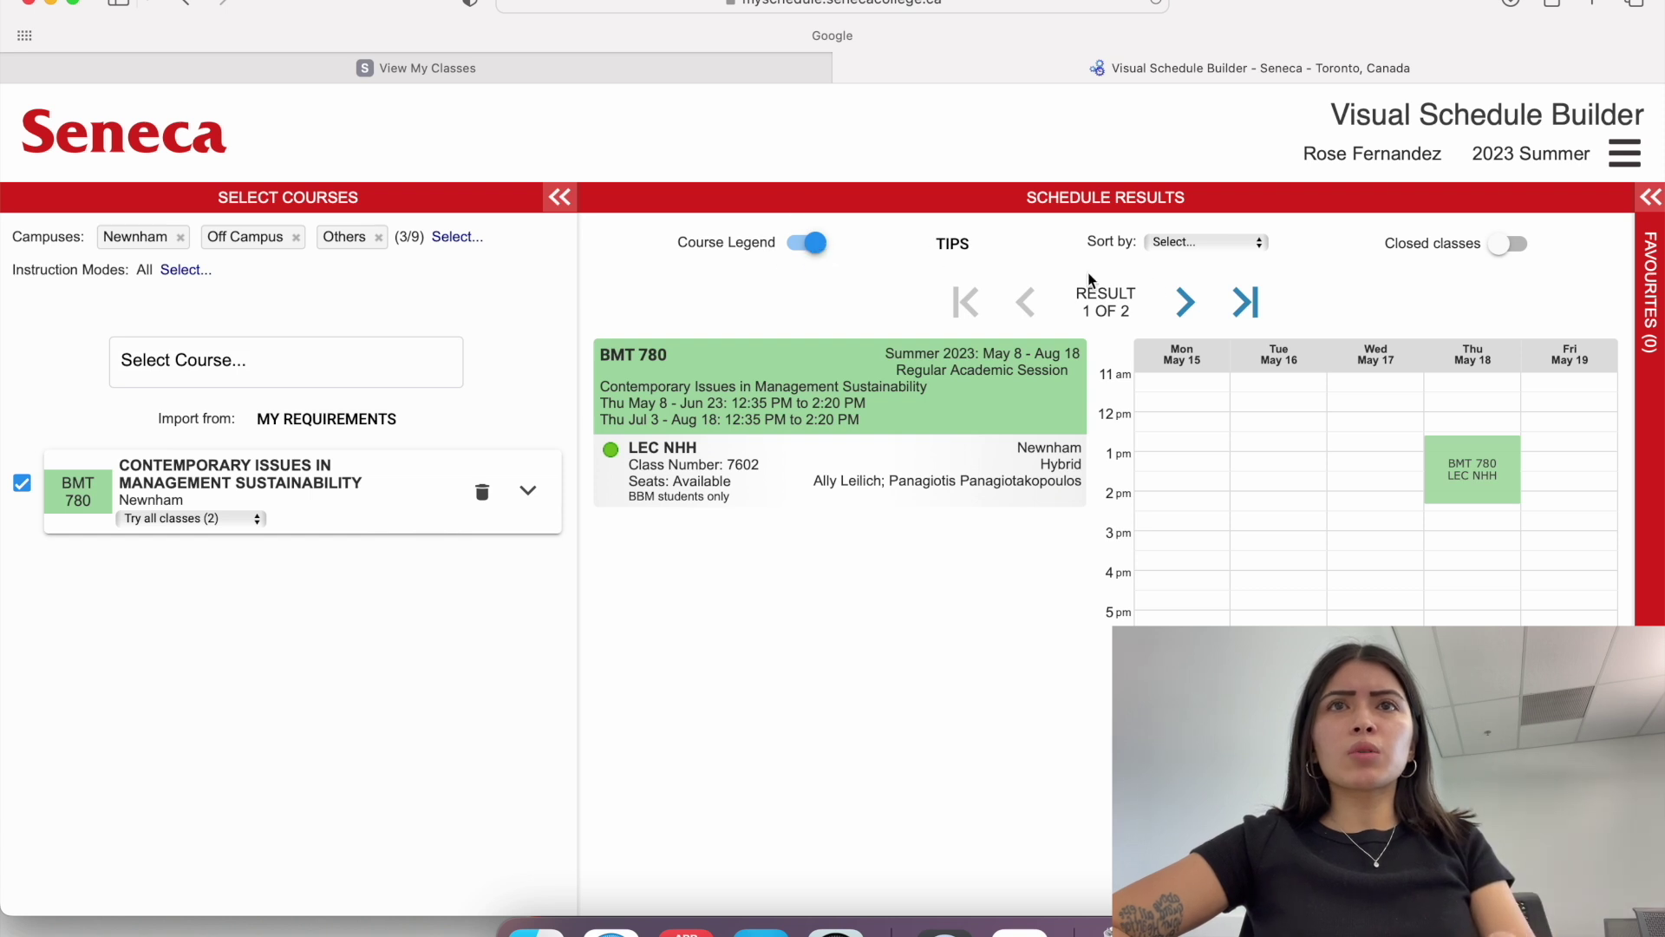
Look over the sorting options and block out 11 am to 12 pm from Monday to Friday on the timetable
left_click(1200, 246)
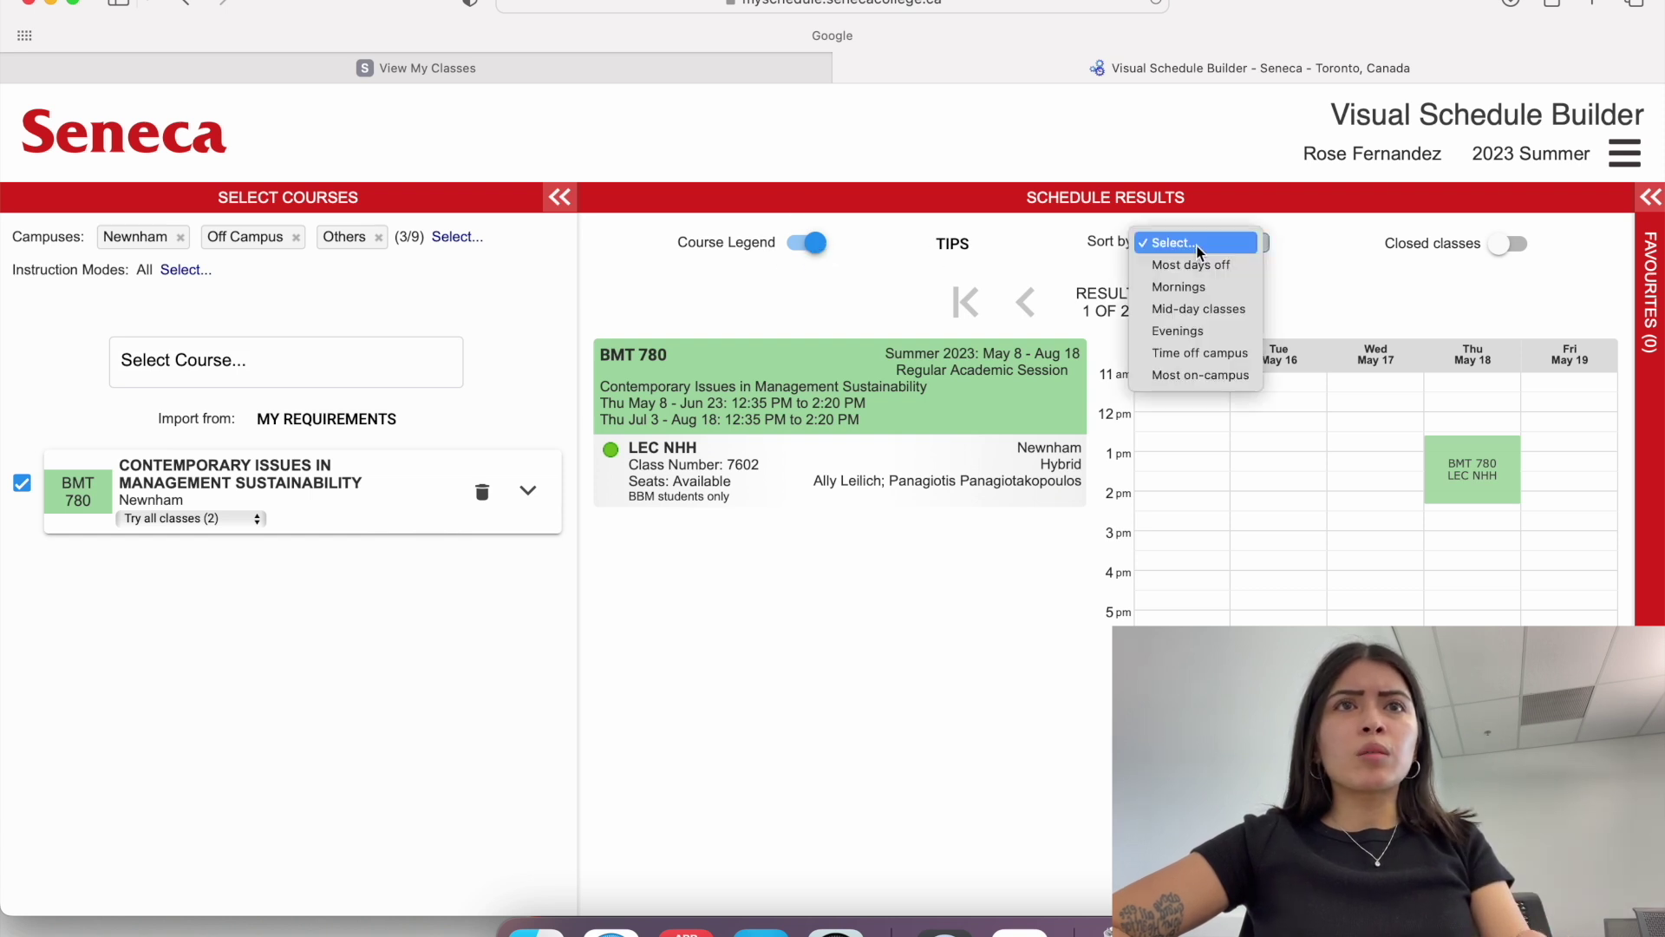
left_click(1358, 298)
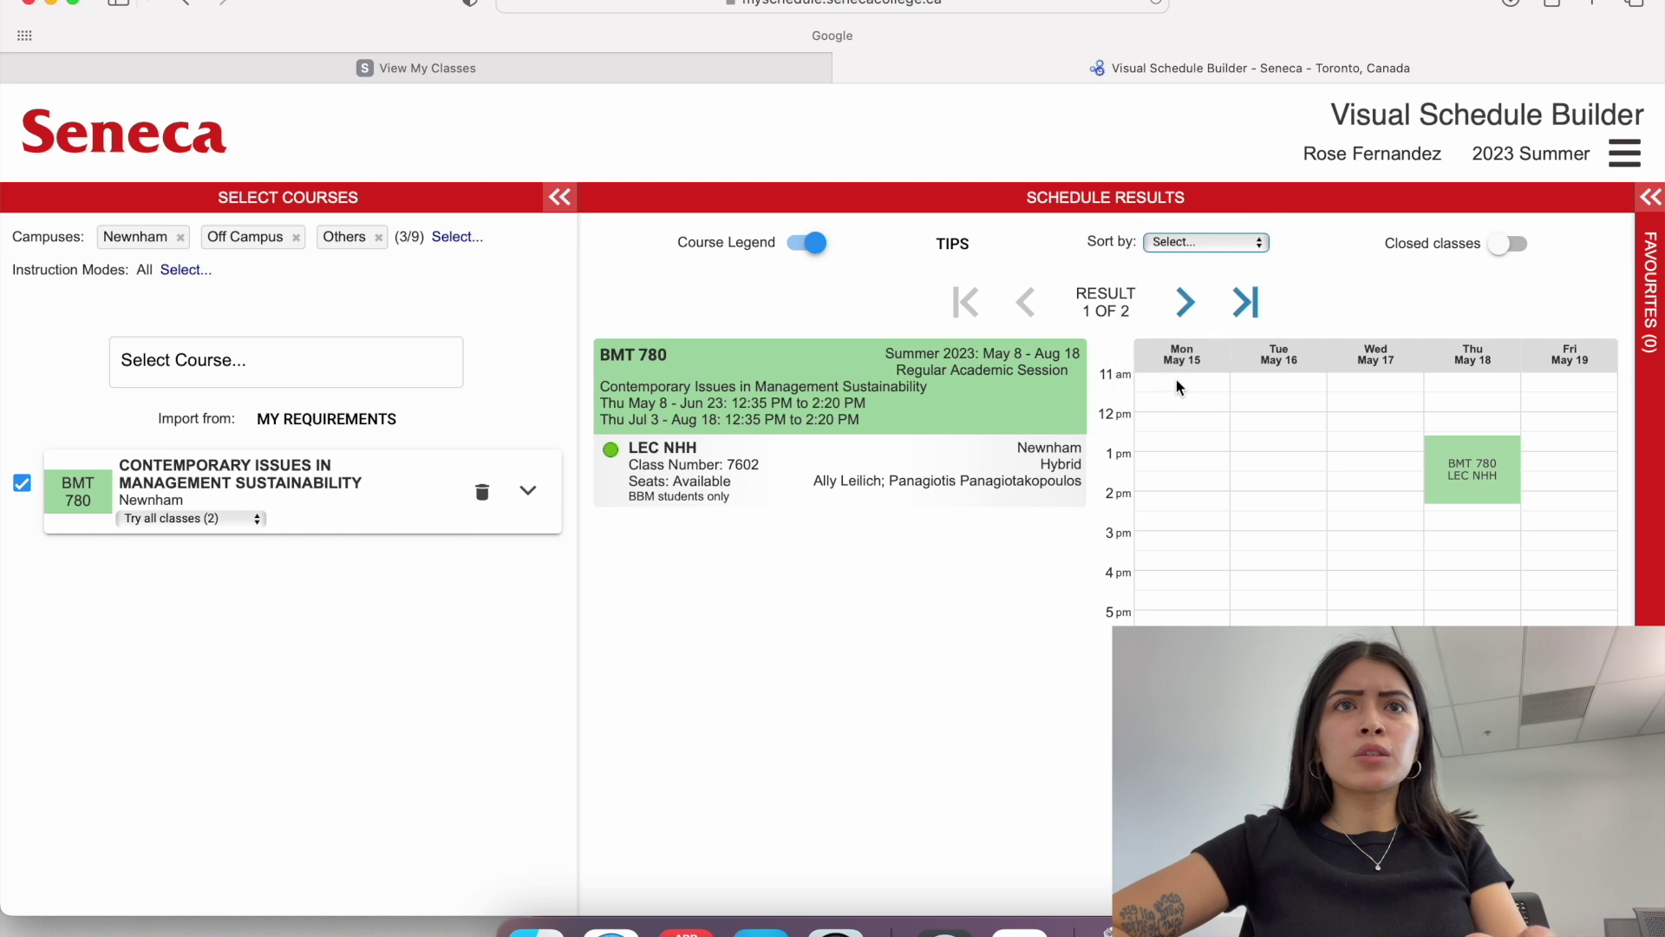
left_click_drag(1171, 387, 1565, 403)
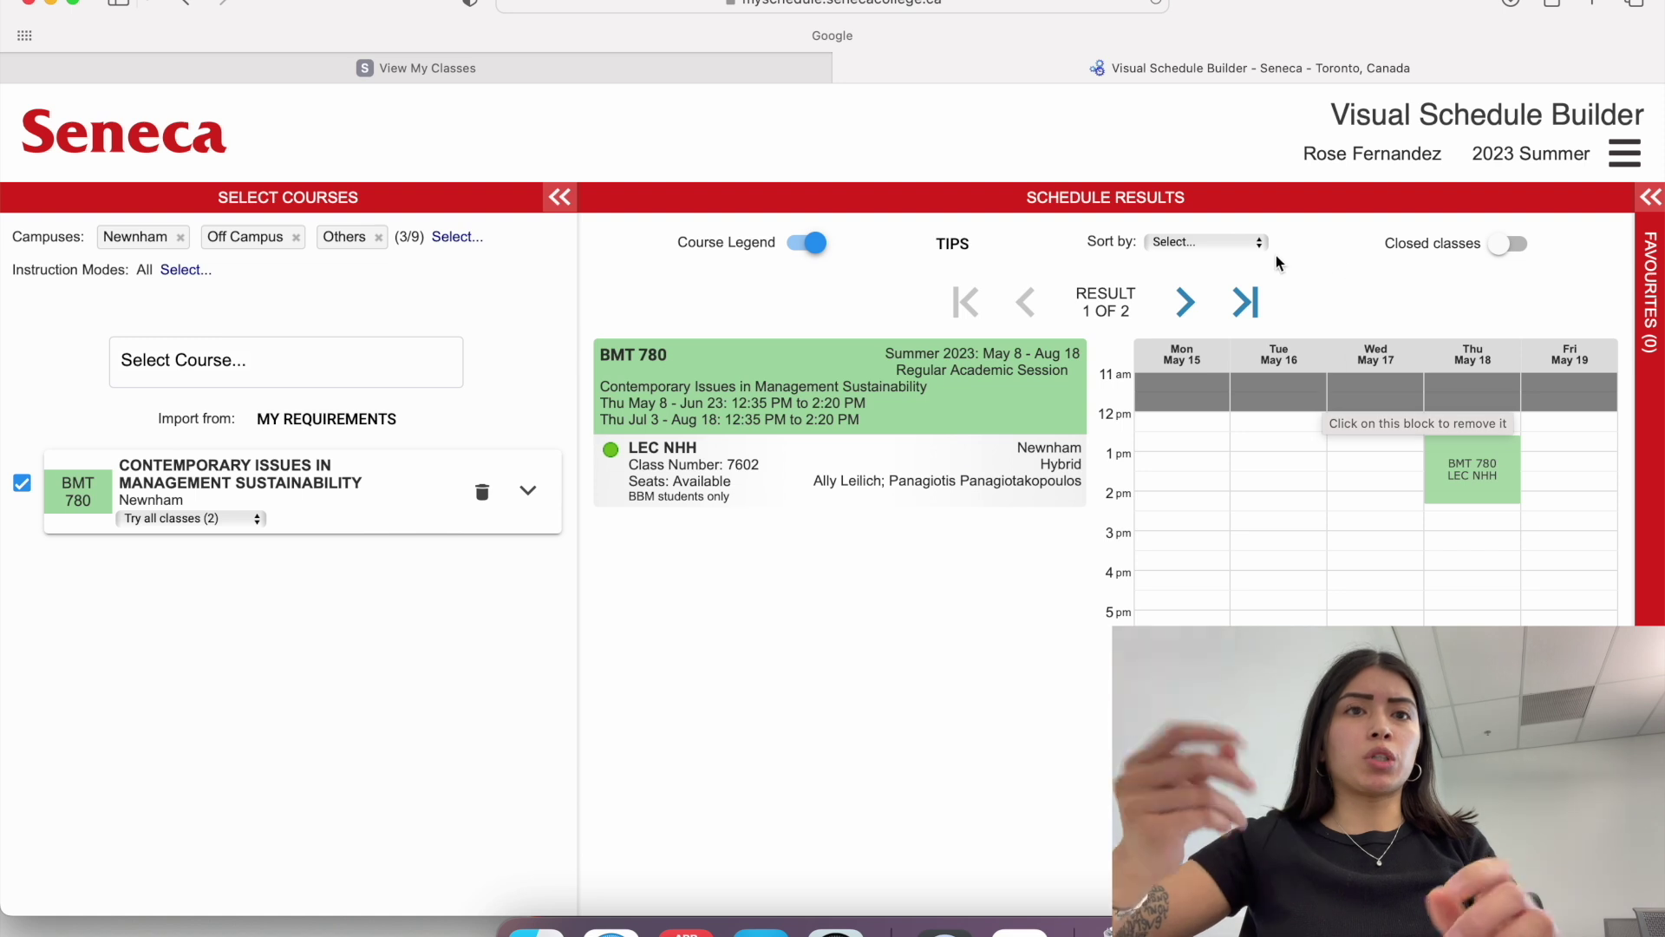
Switch closed classes on and back off, and remove the blocked times from the timetable
left_click(1505, 244)
left_click(1515, 244)
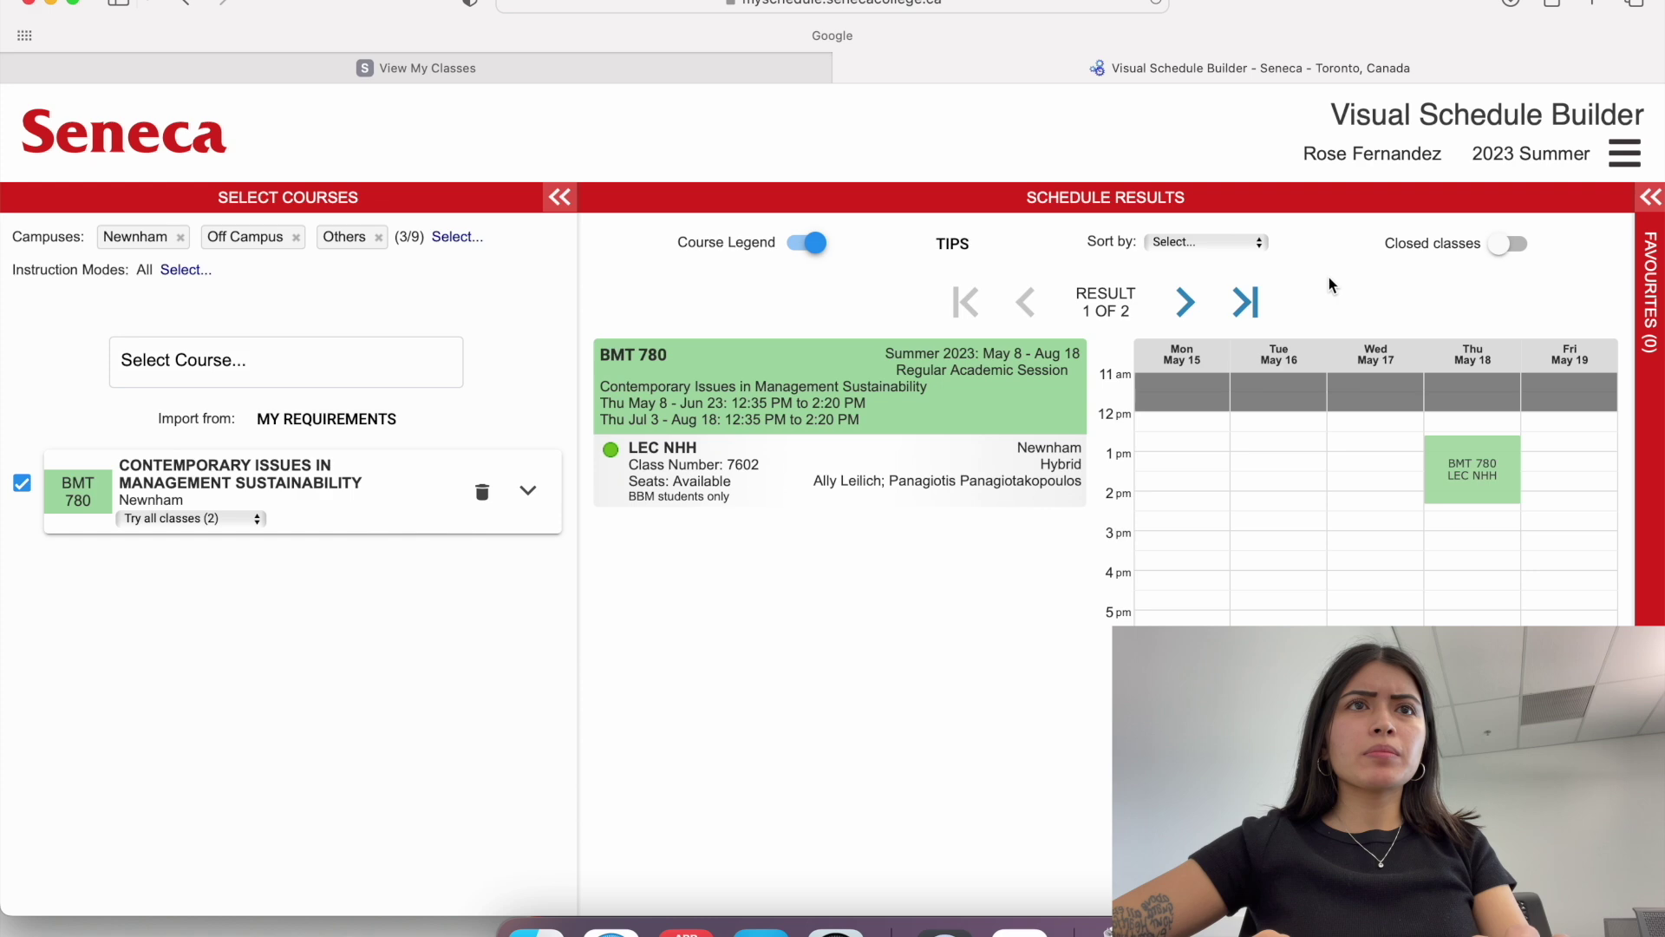
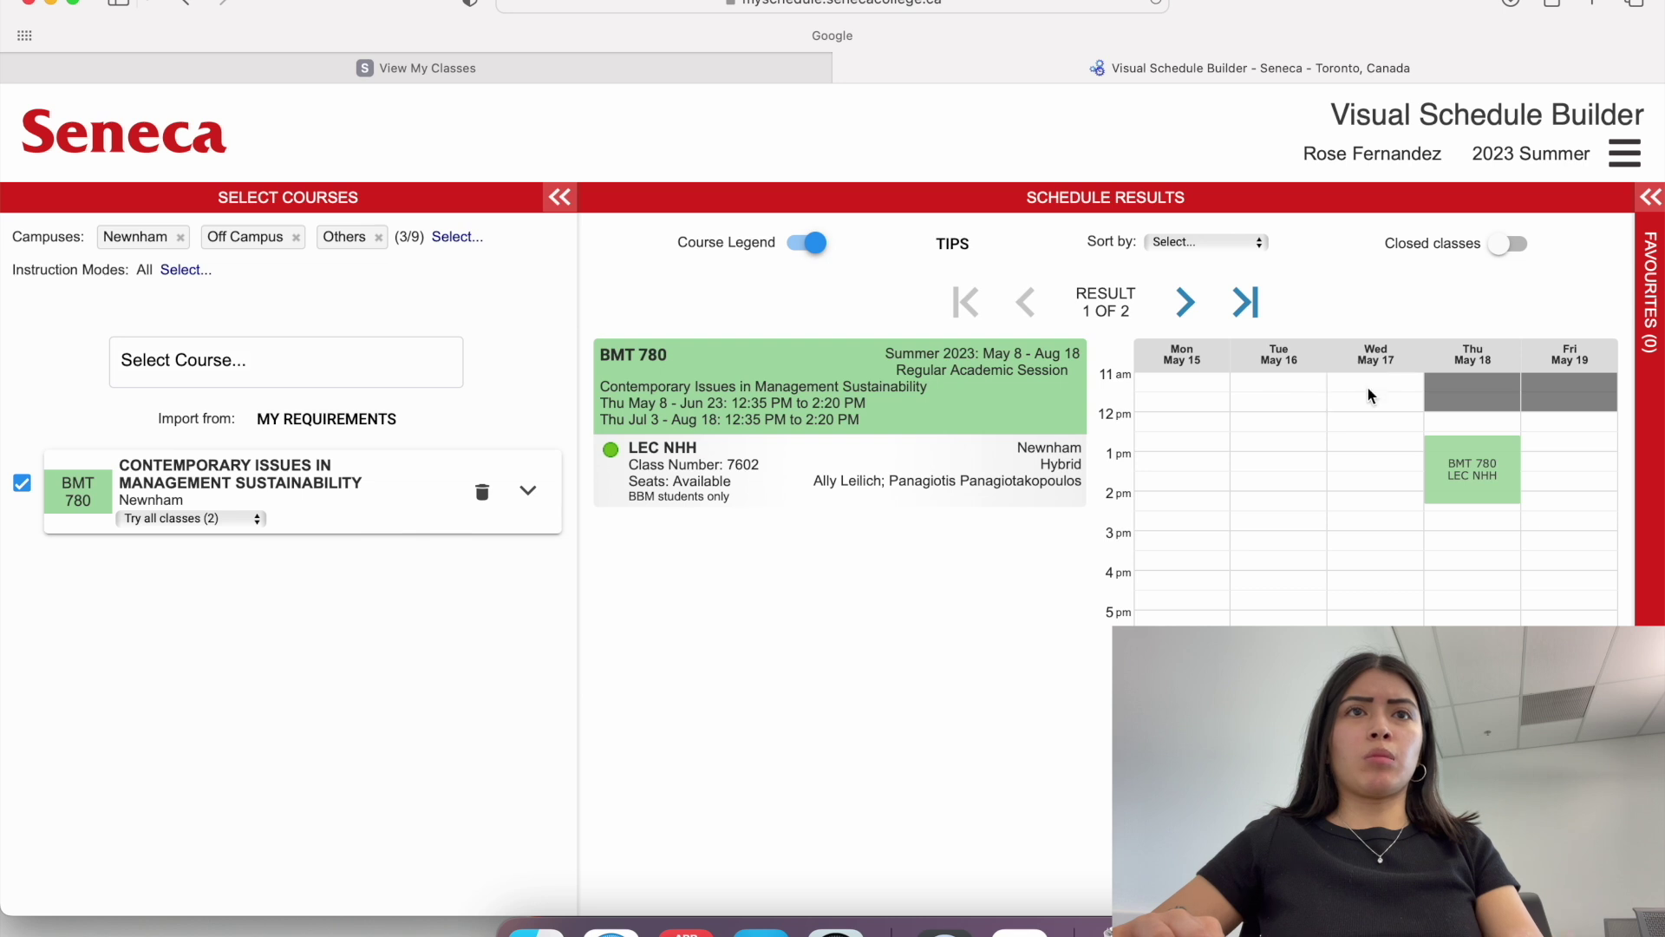
left_click(1472, 390)
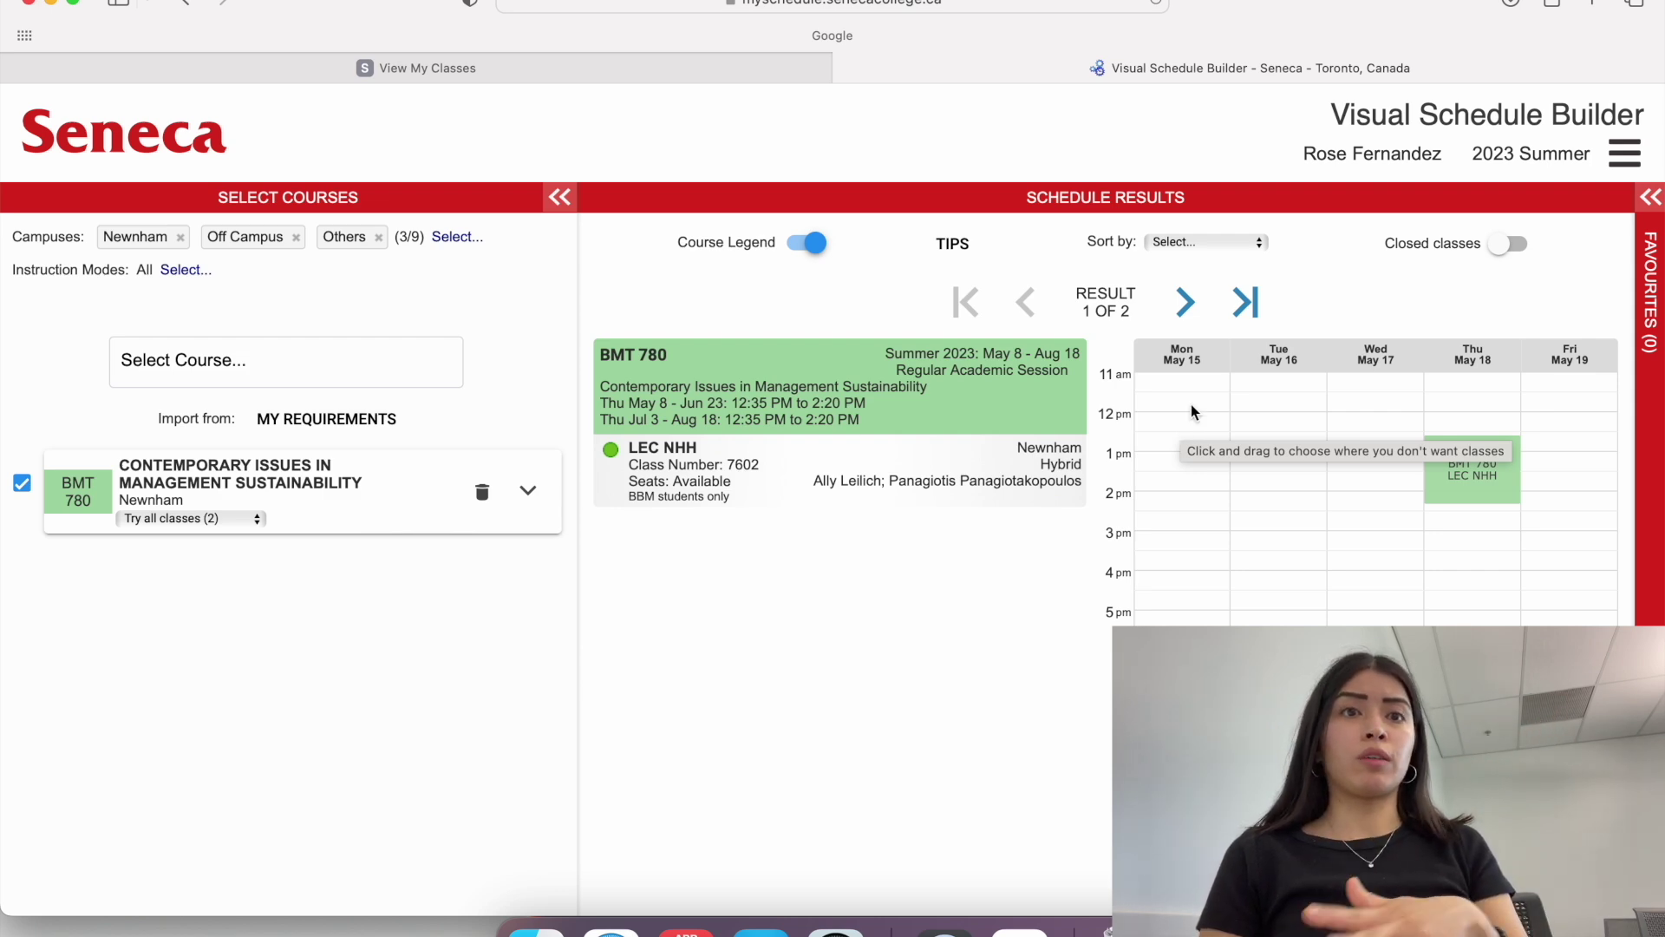
Compare the class times and delivery modes of the two BMT 780 schedule results
left_click(1185, 304)
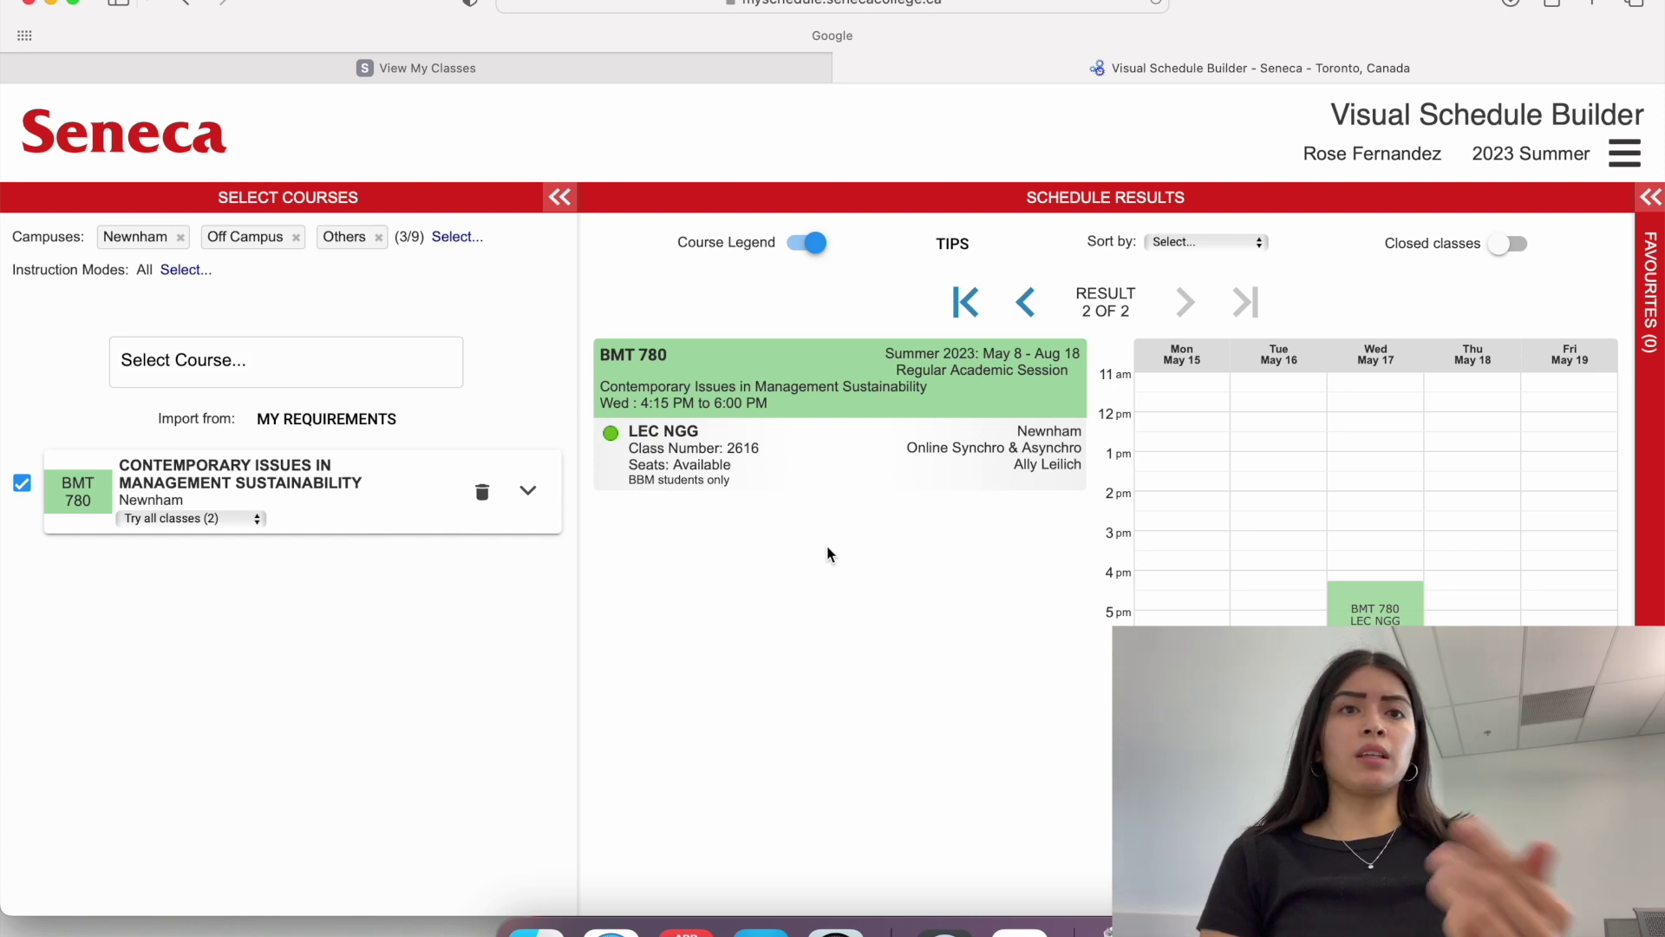
left_click(1026, 302)
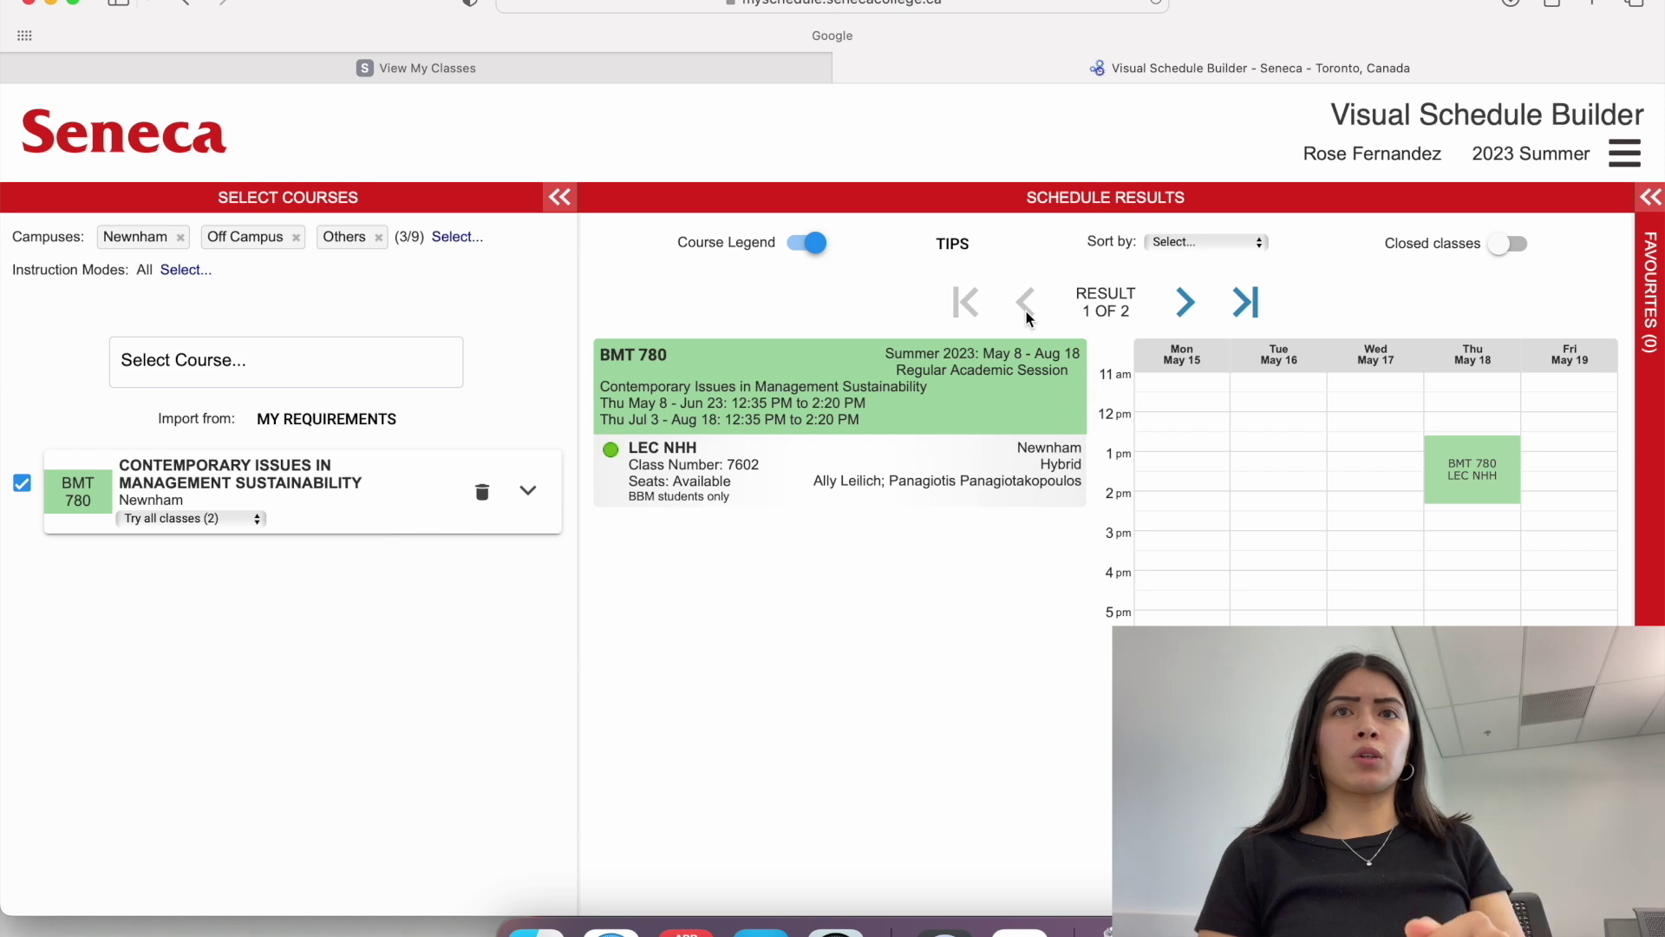
left_click(1183, 305)
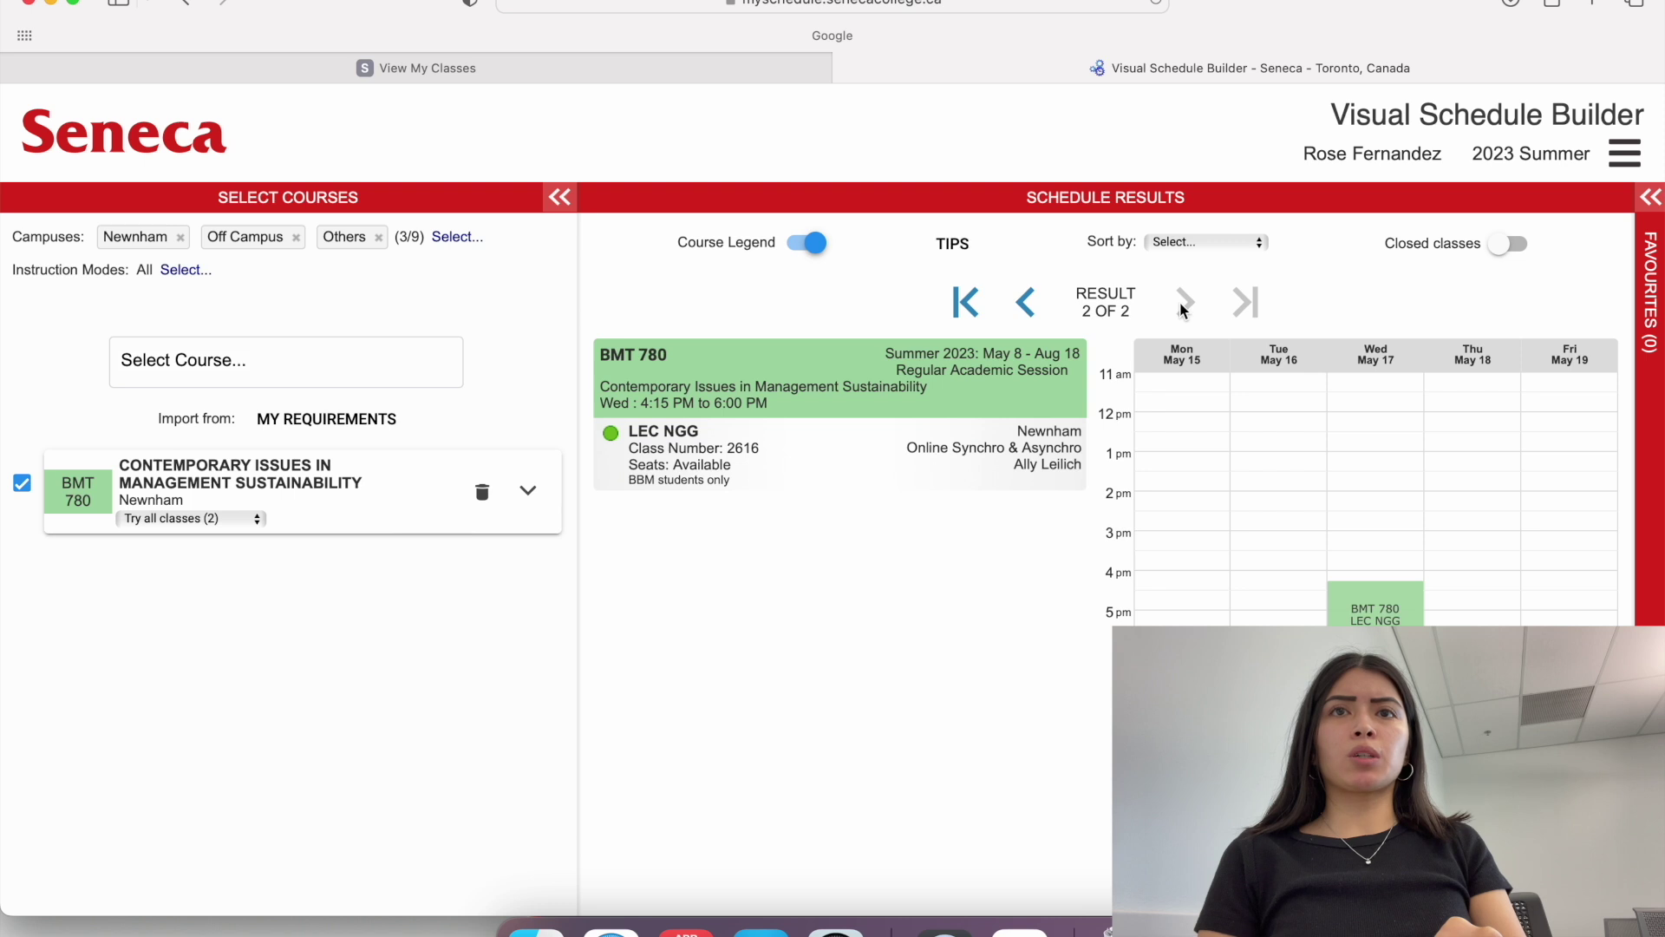
left_click(1014, 299)
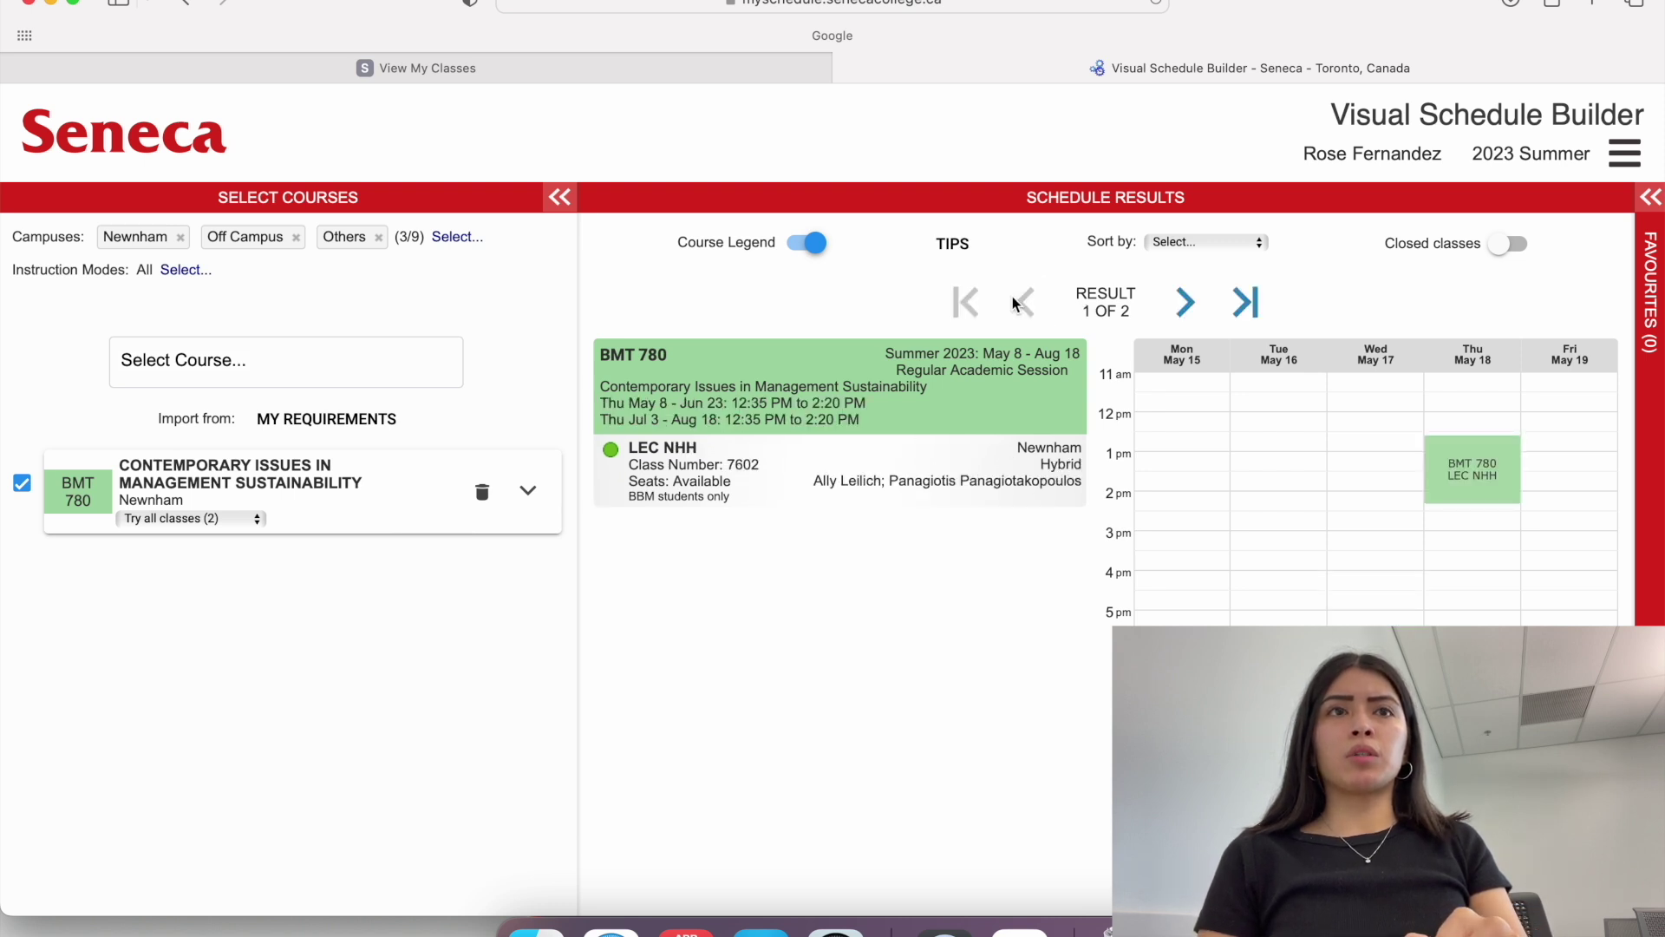
left_click(1185, 300)
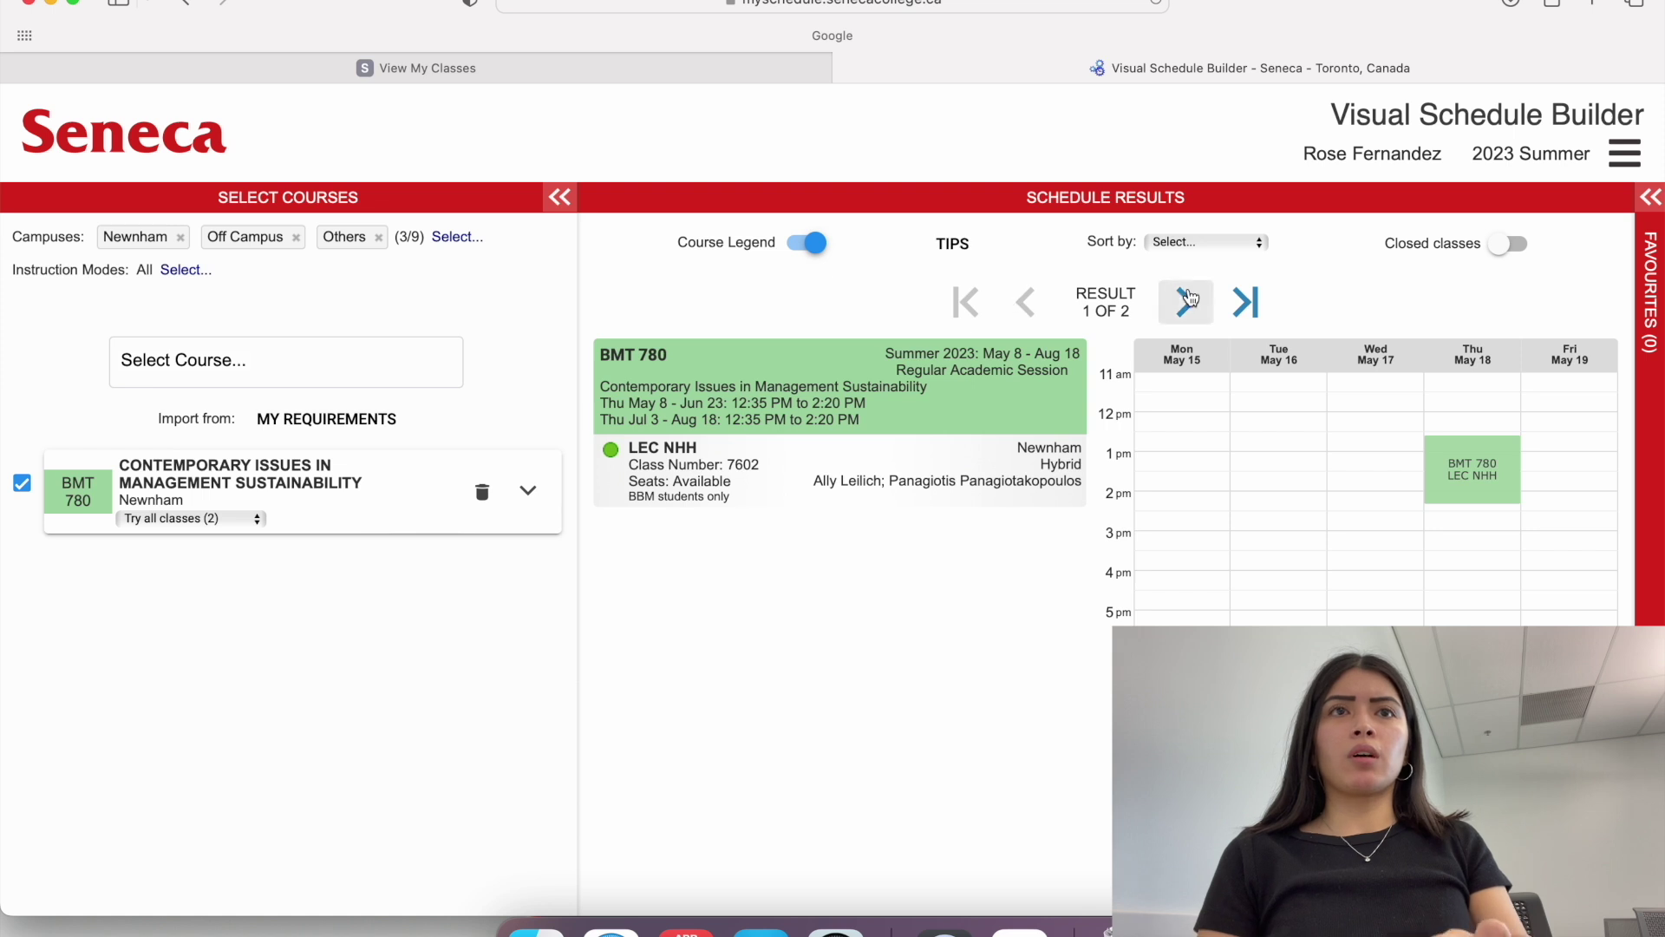
Recheck both BMT 780 options, weighing the Thursday hybrid class against the Wednesday online class on the timetable
left_click(1041, 302)
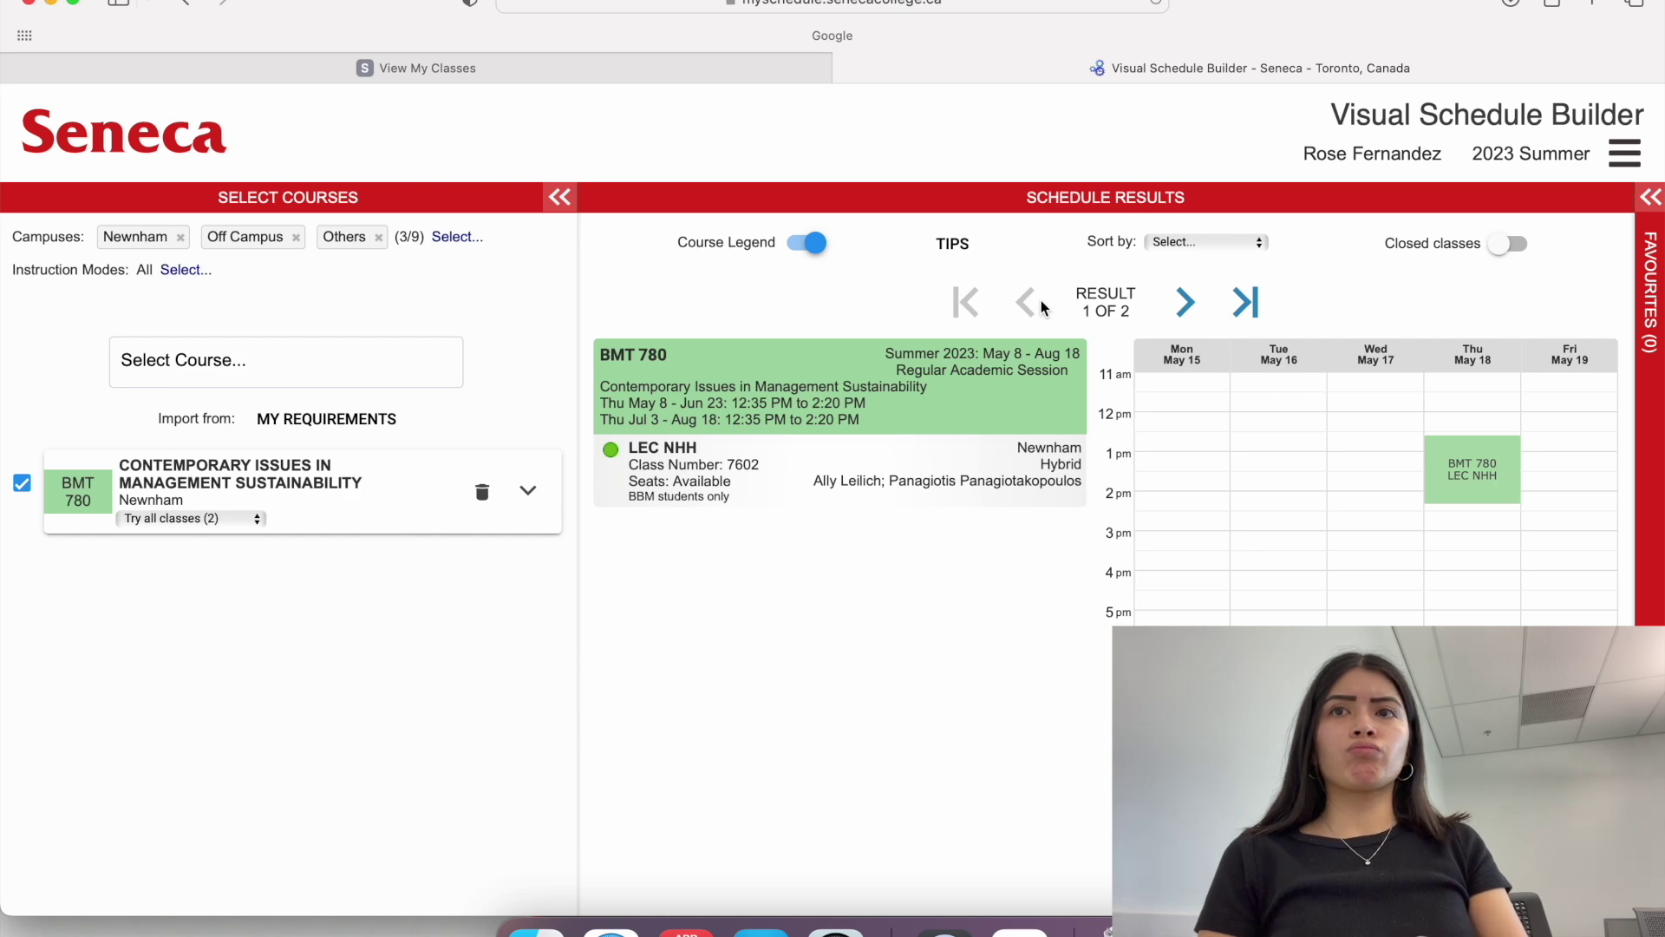
scroll(1079, 566, "down", 3)
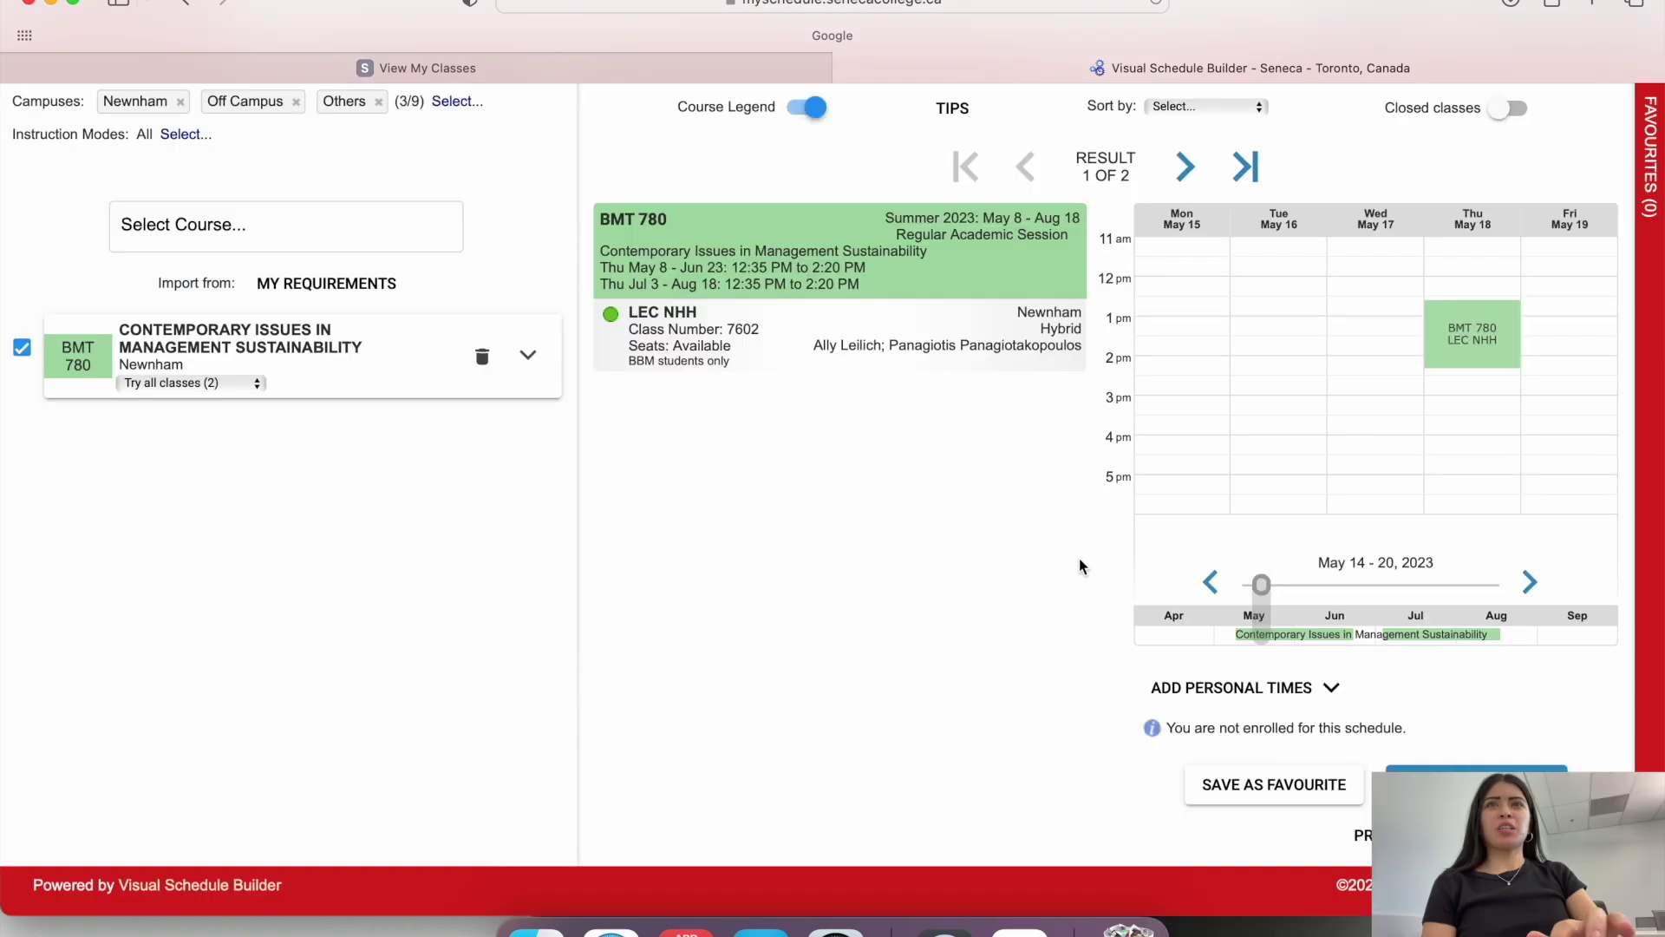
left_click(1180, 170)
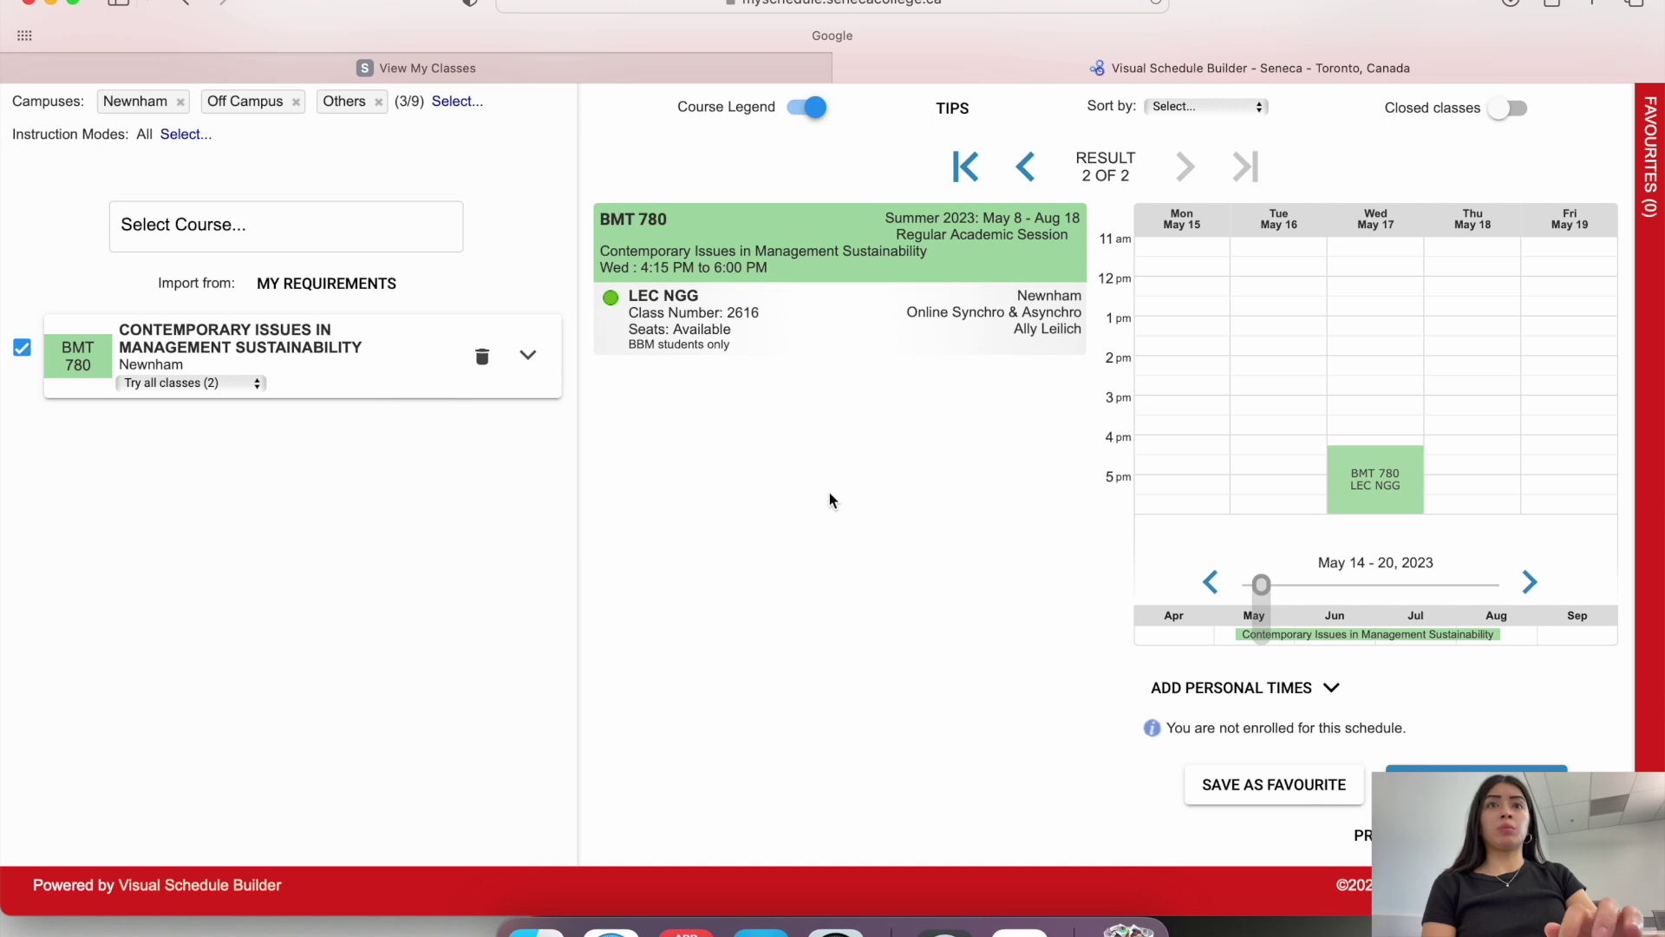
left_click(1027, 169)
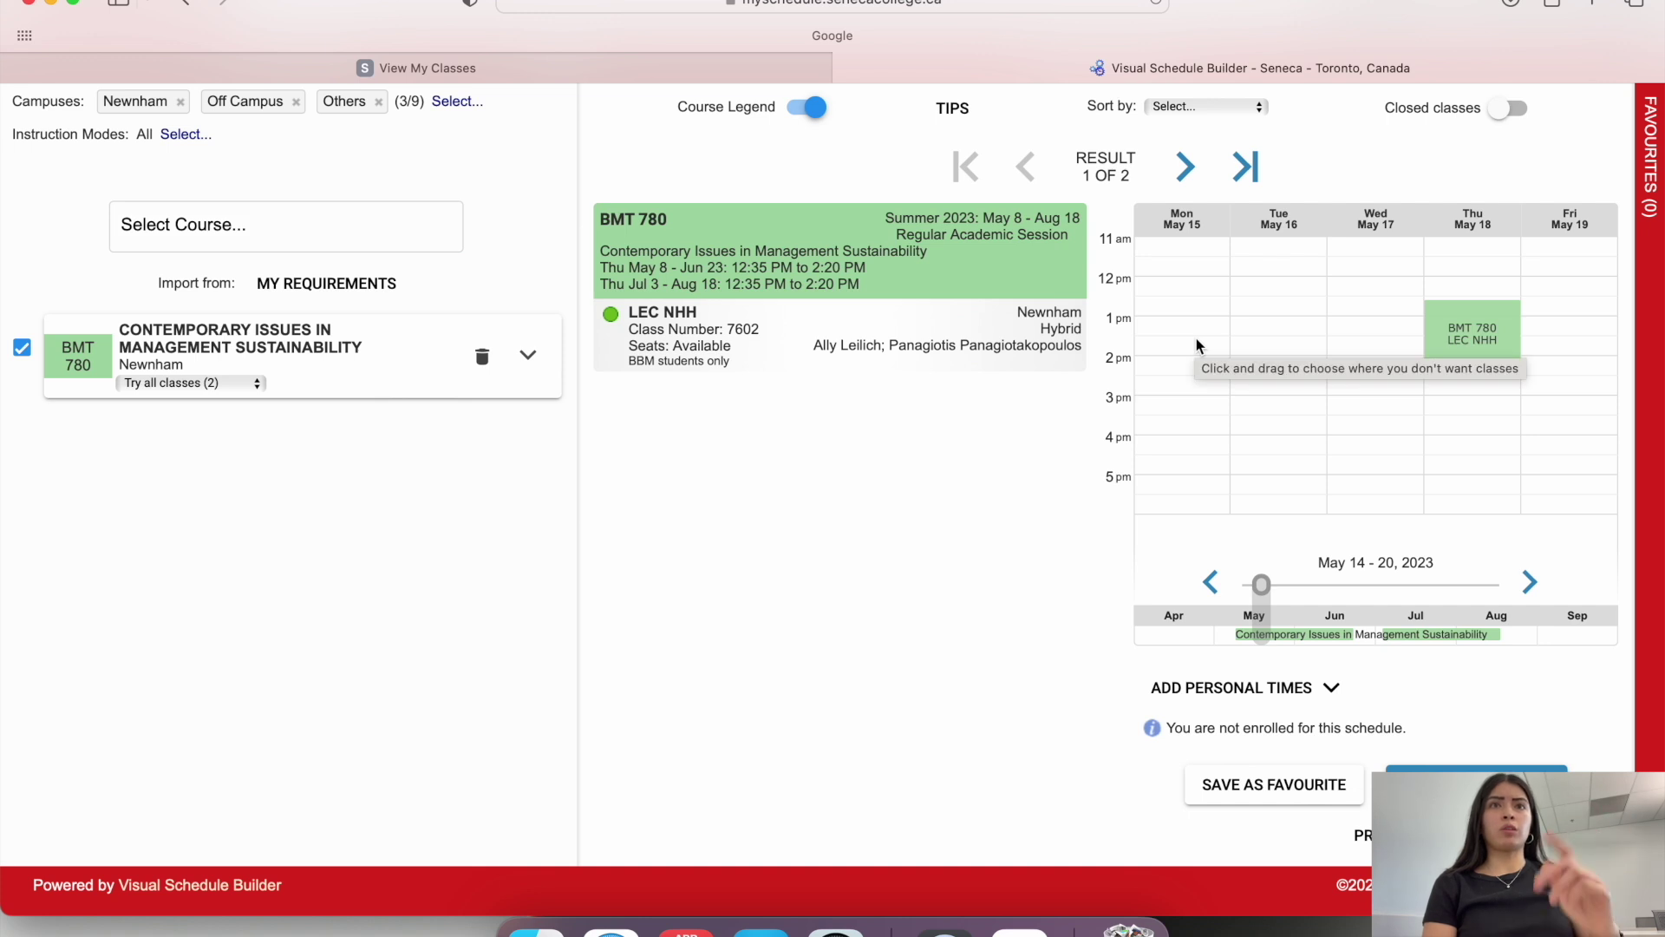
left_click(1193, 161)
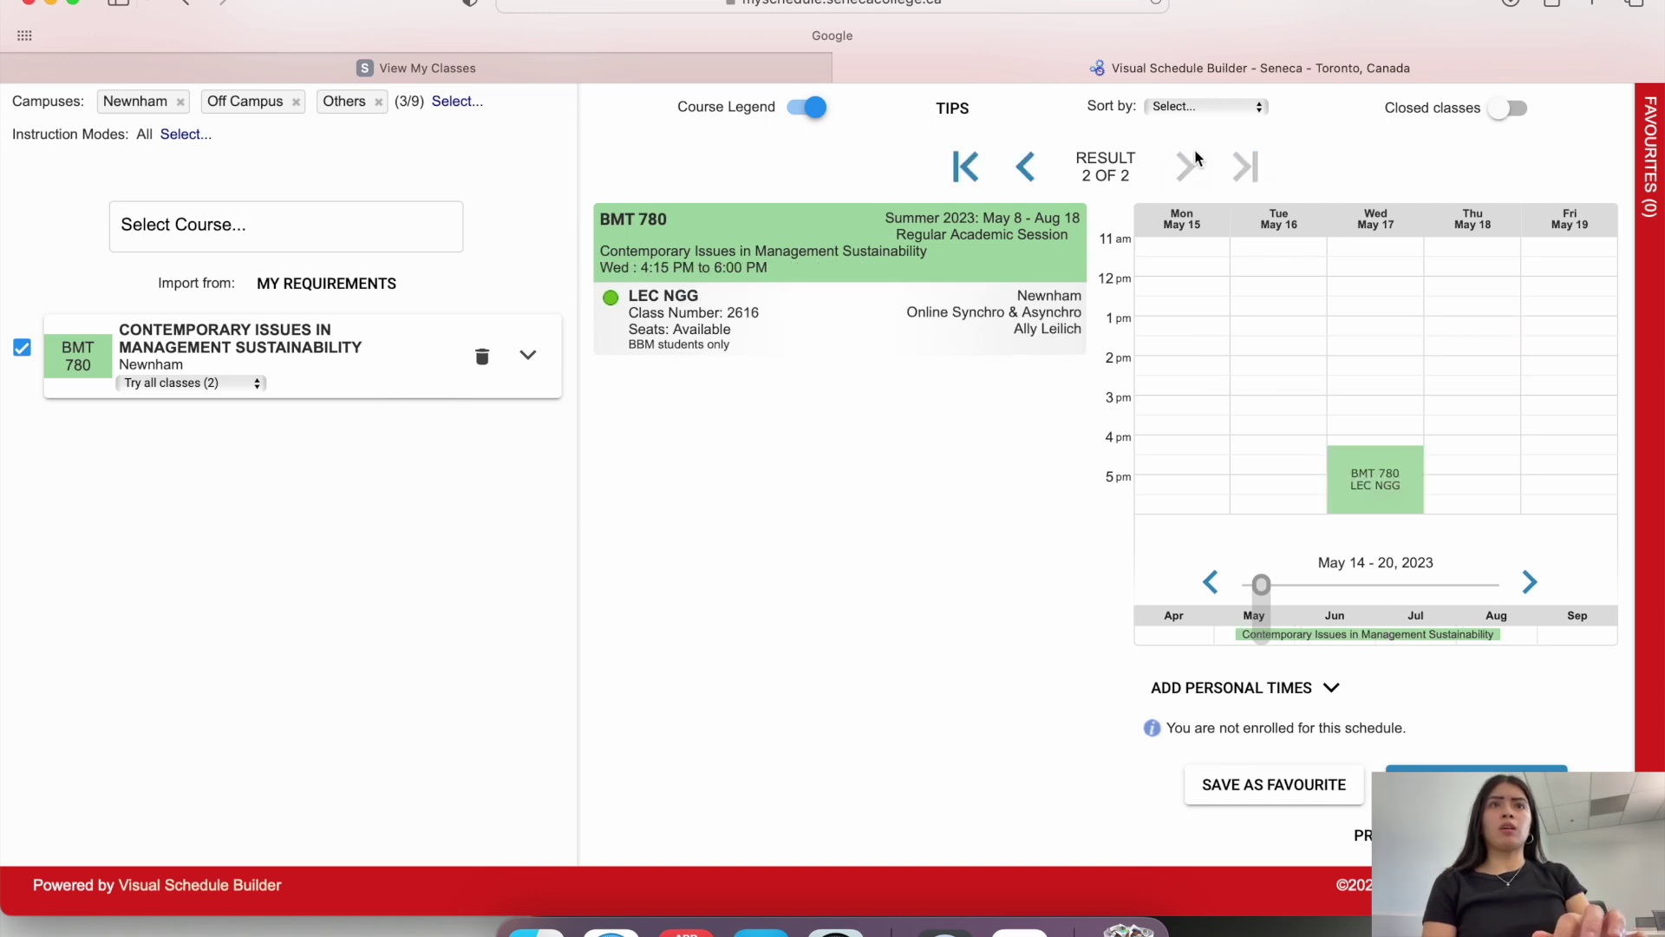
Enroll in the Thursday 12:35 PM to 2:20 PM BMT 780 hybrid class, LEC NHH, and return to course selection
left_click(1026, 166)
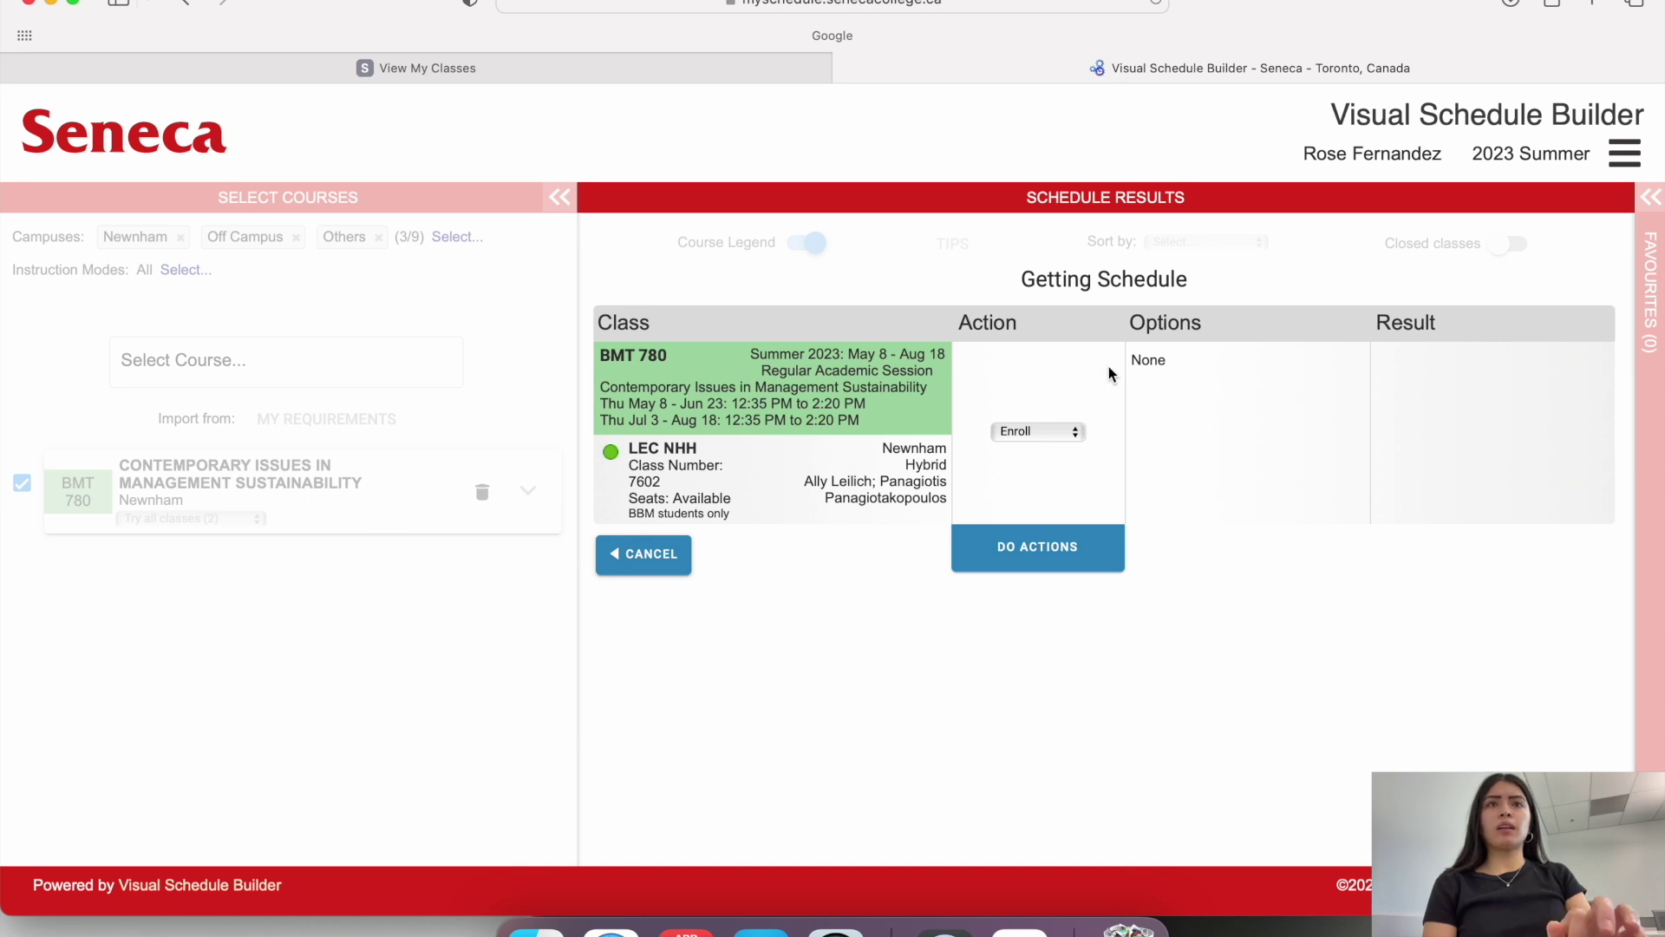
left_click(1043, 429)
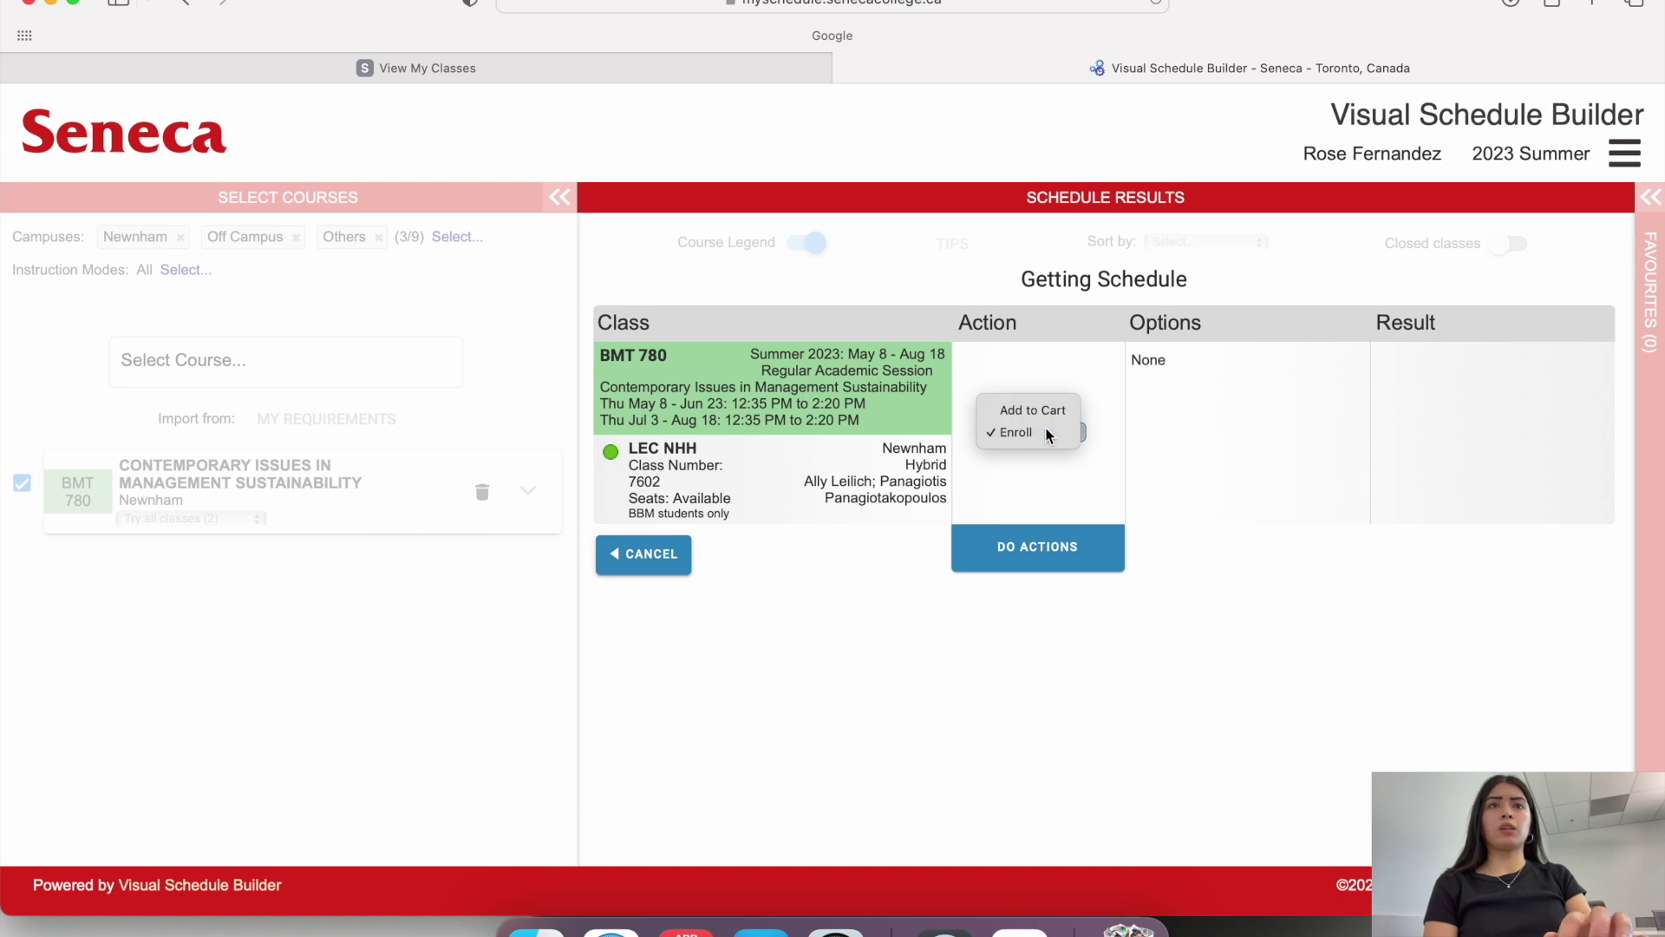
left_click(1046, 432)
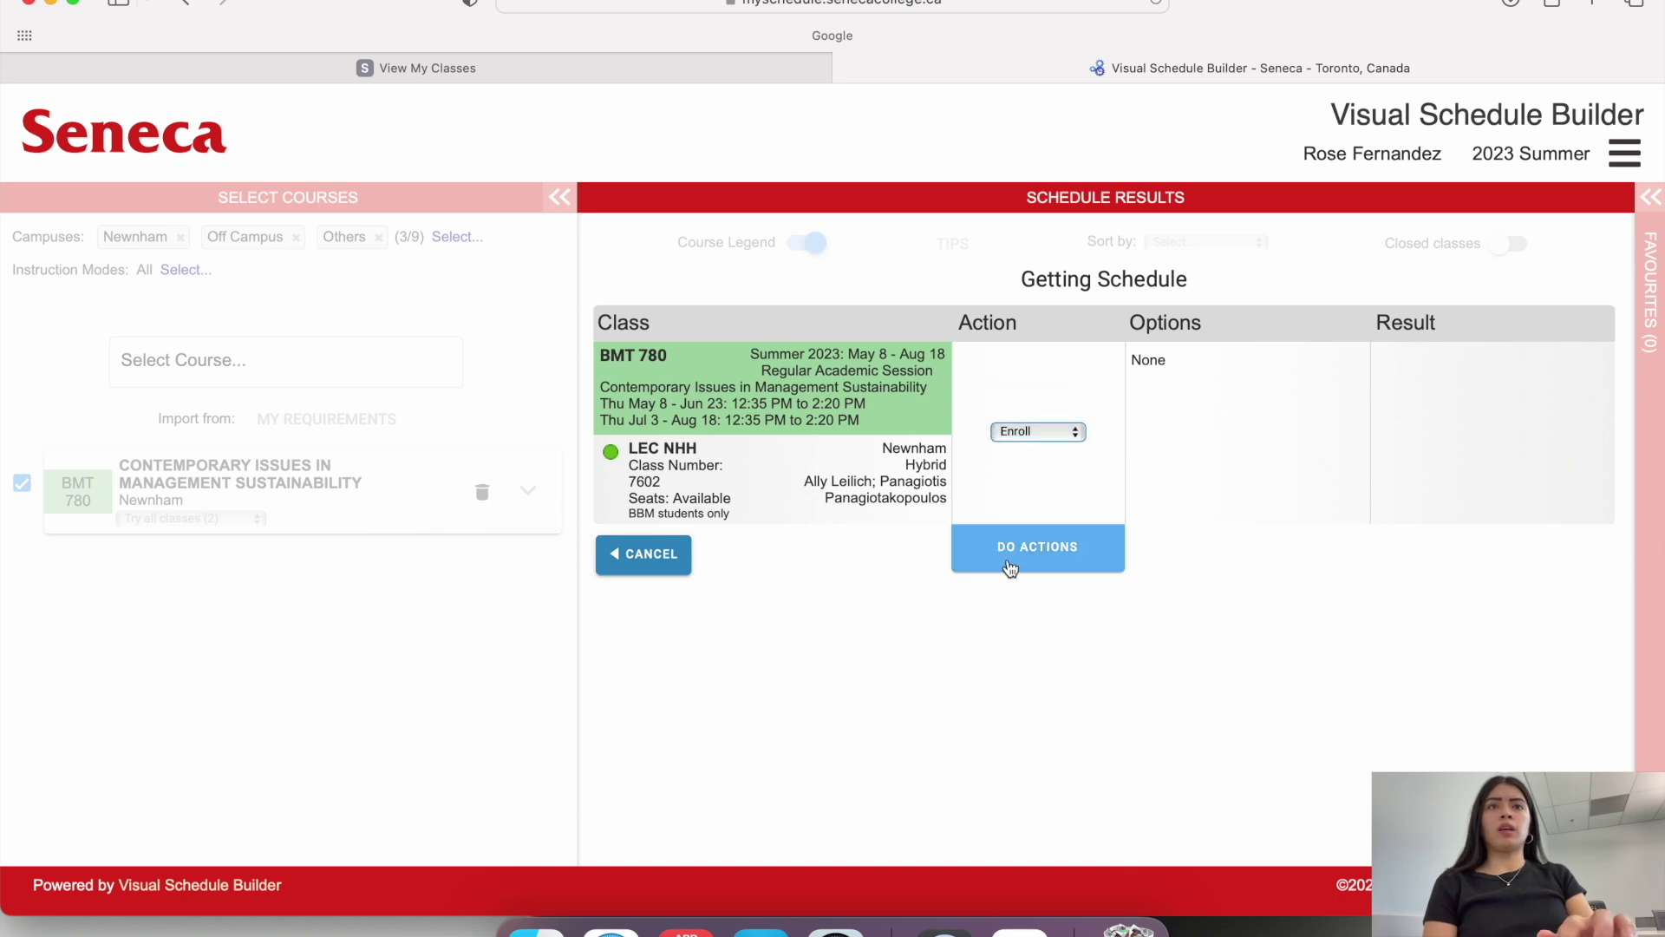
left_click(1062, 549)
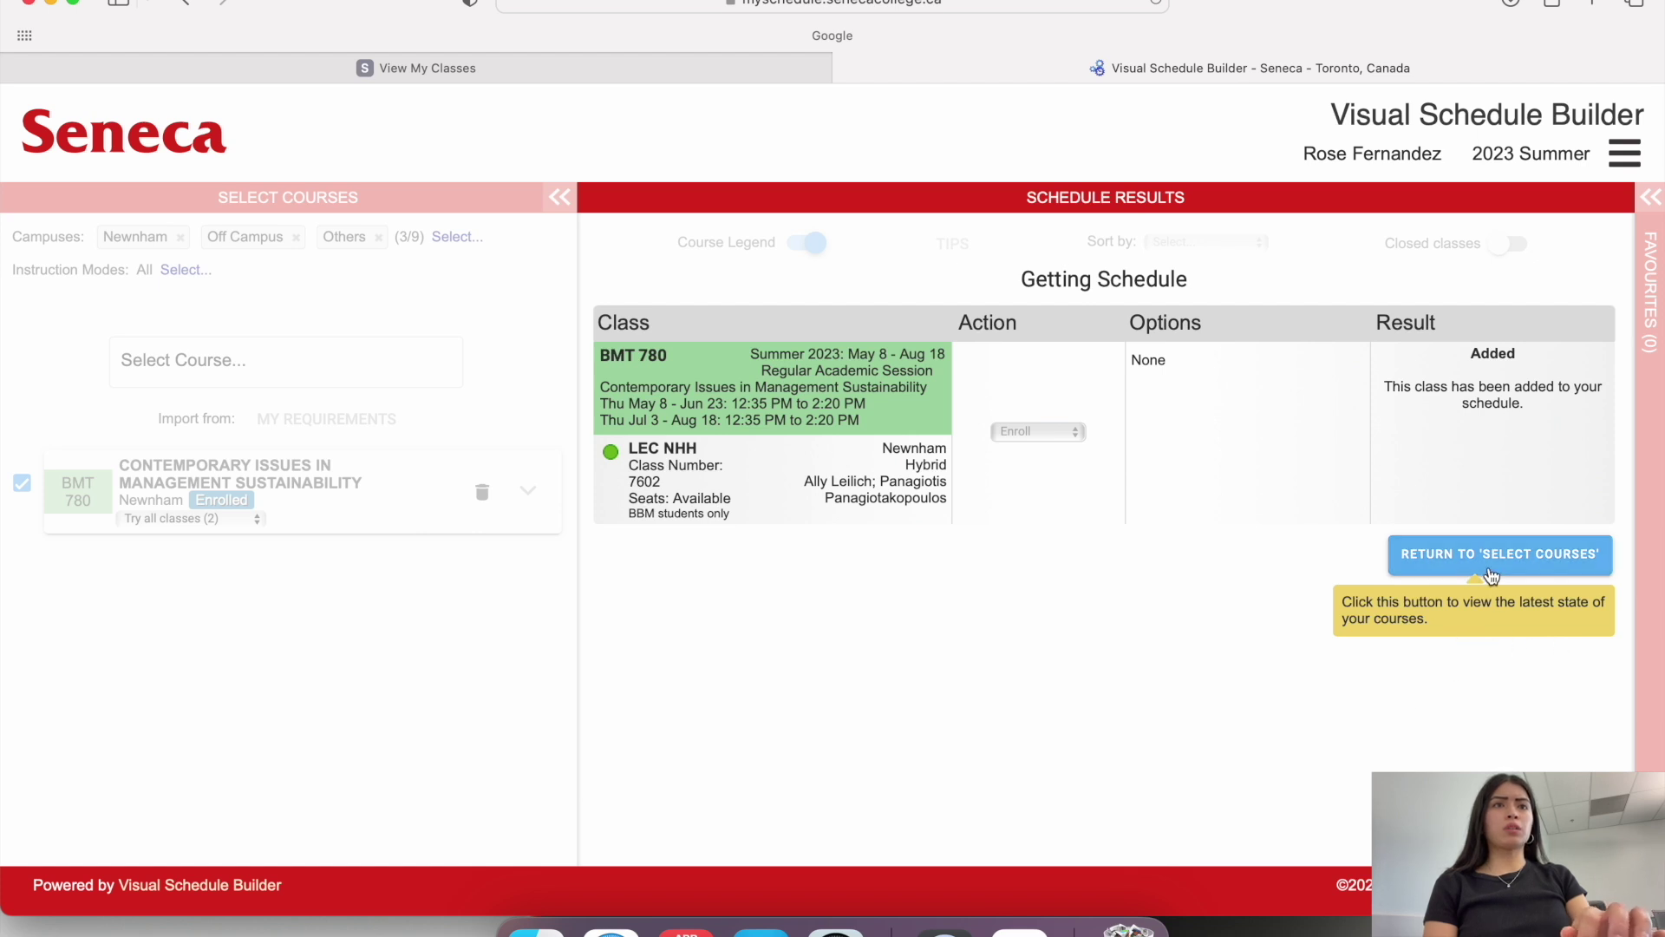
left_click(1519, 564)
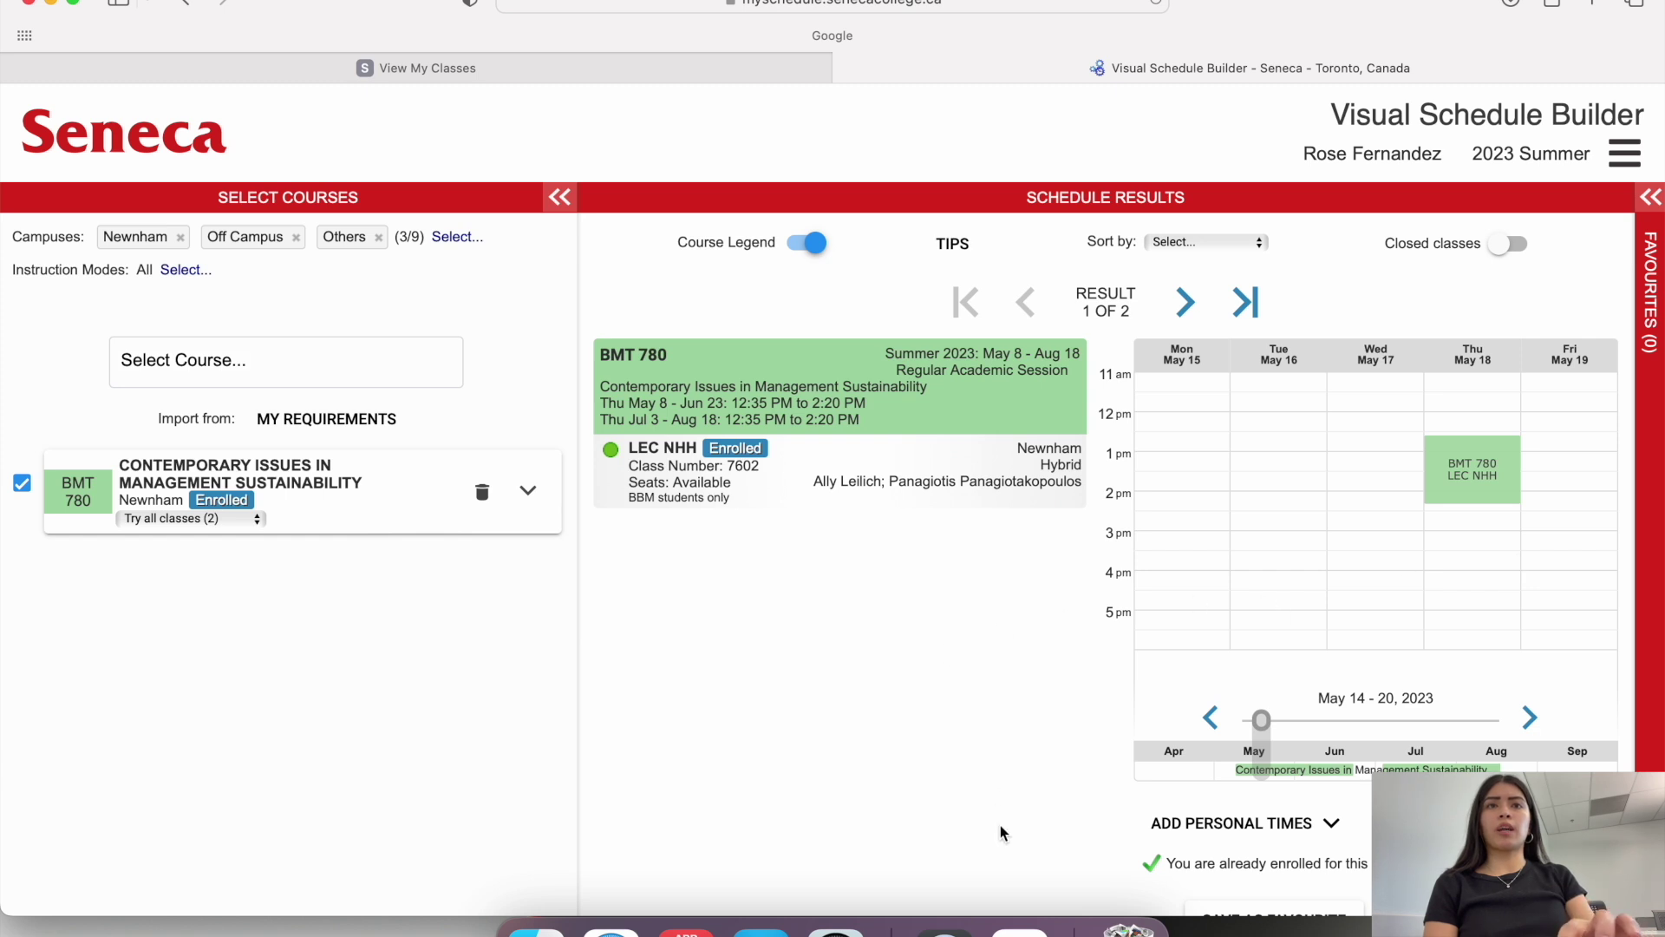
Find LSP 700, Applied Research Methodology, by its course code and add it to the selected courses
left_click(1020, 930)
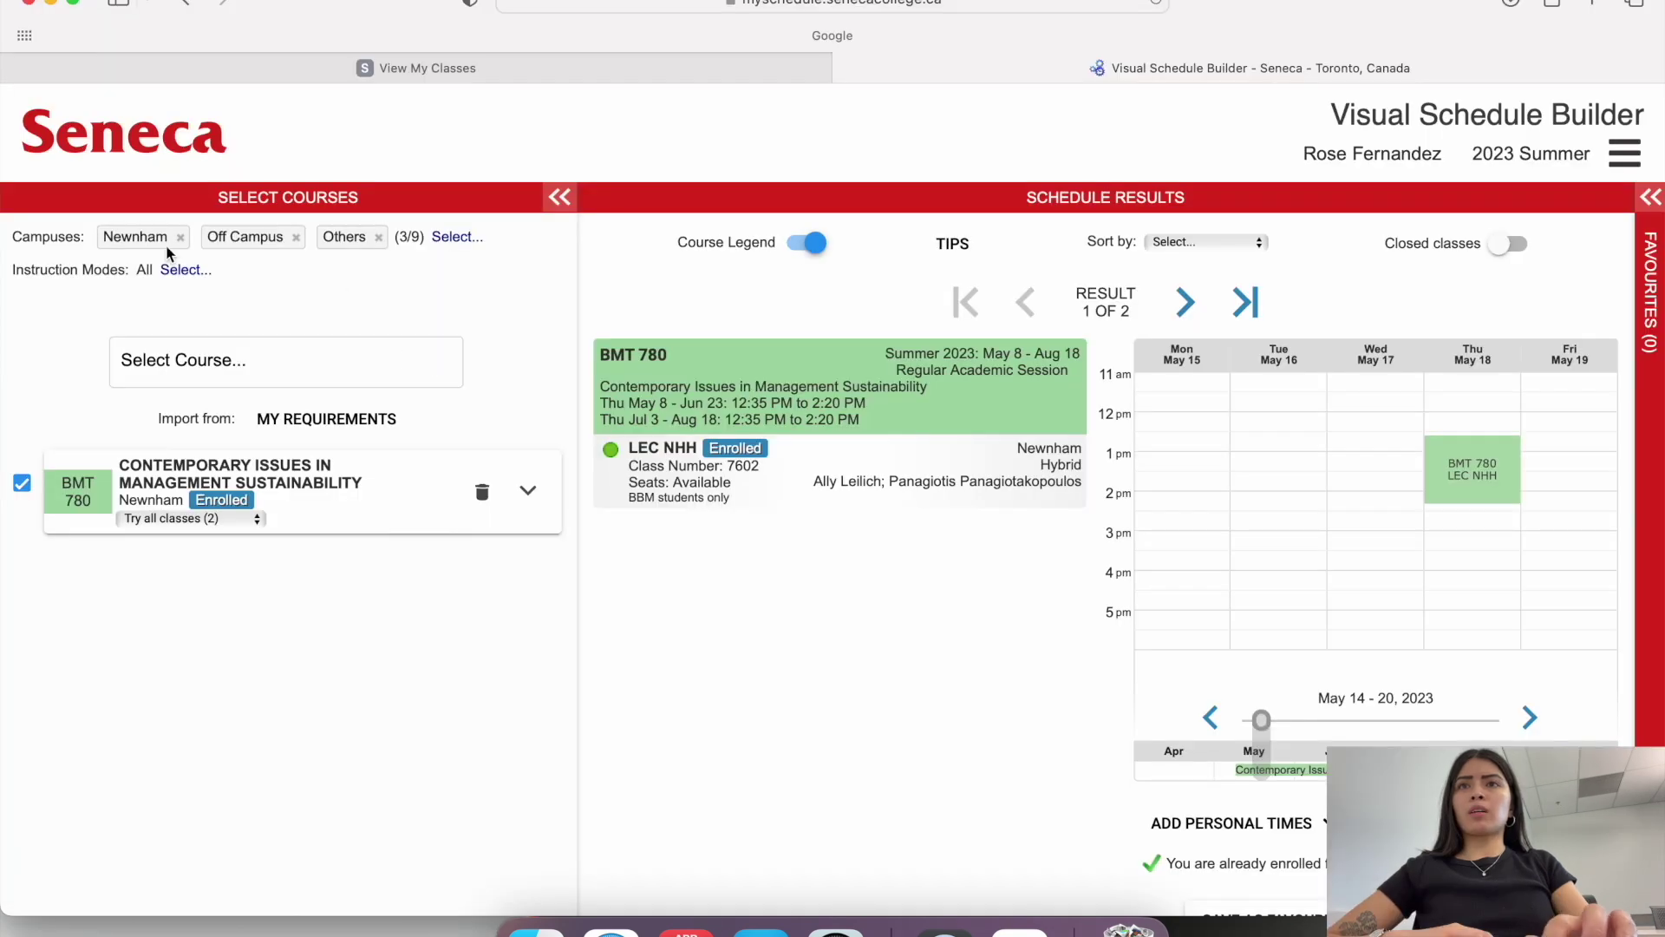
left_click(295, 353)
type("Ls")
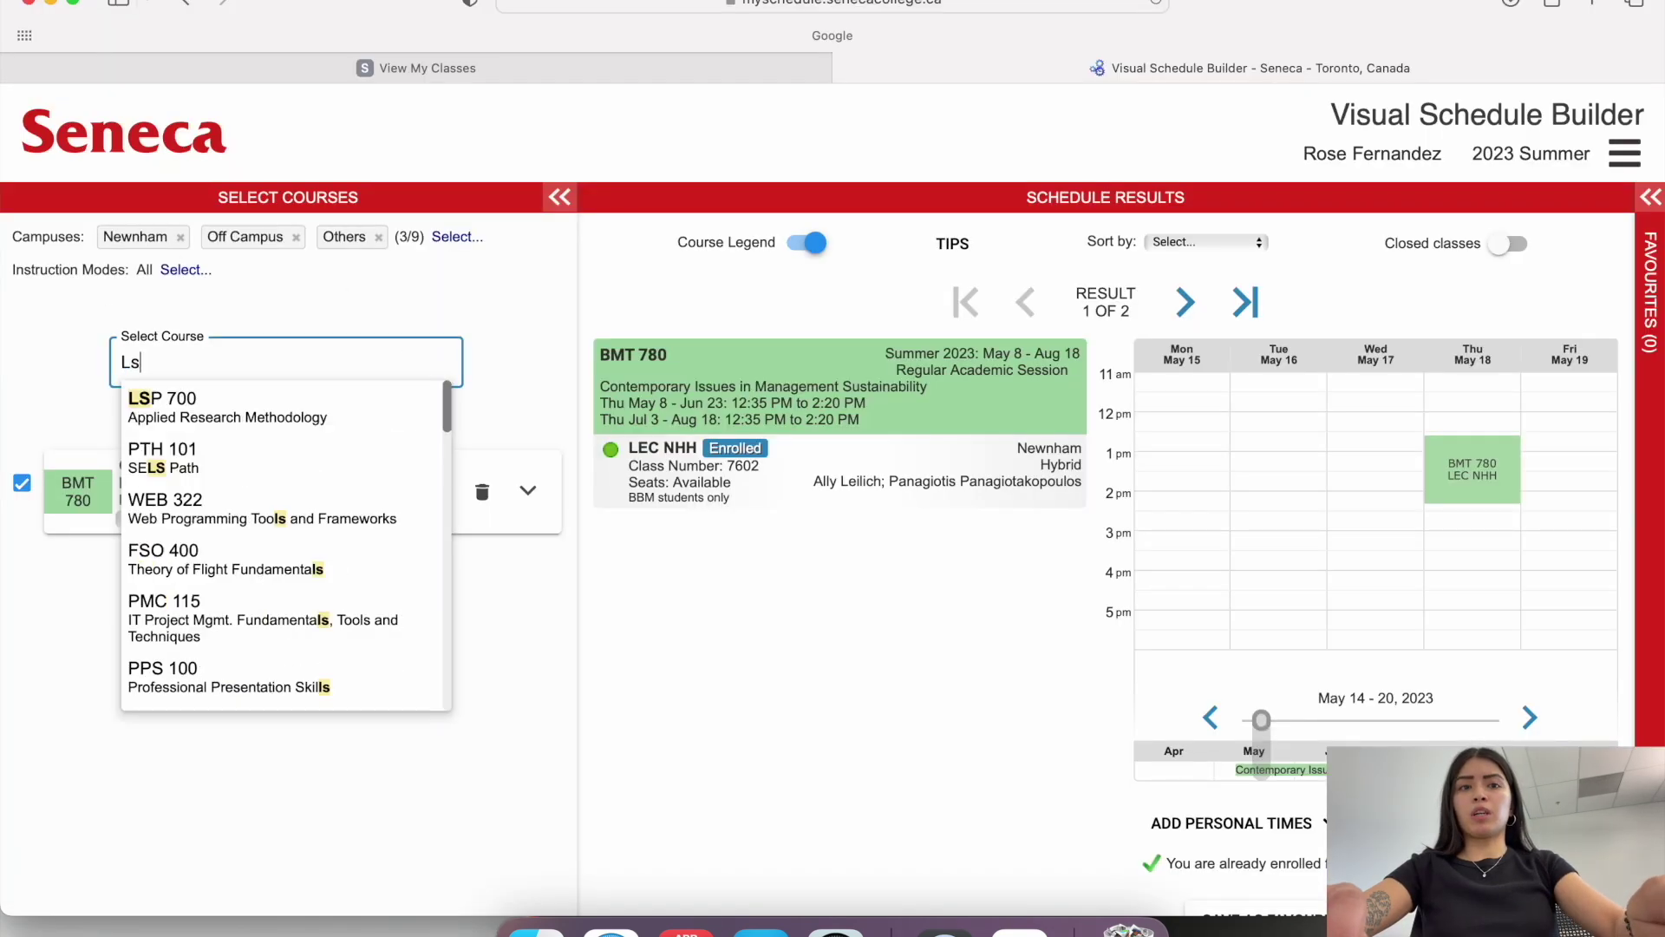
type("p700")
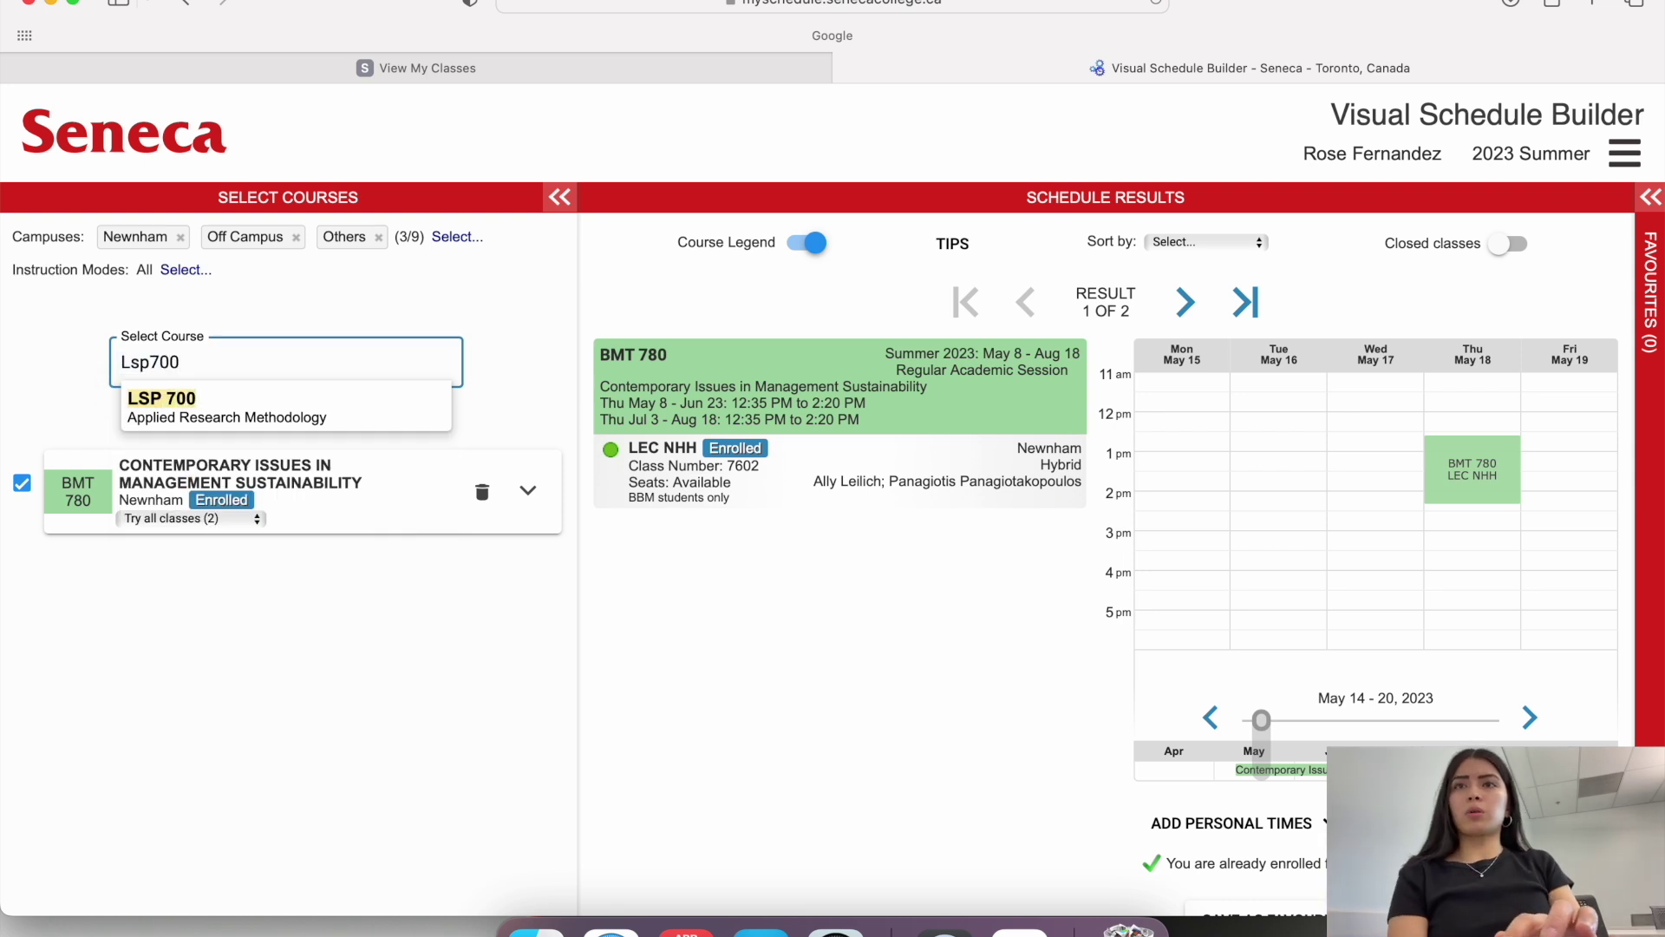
left_click(275, 399)
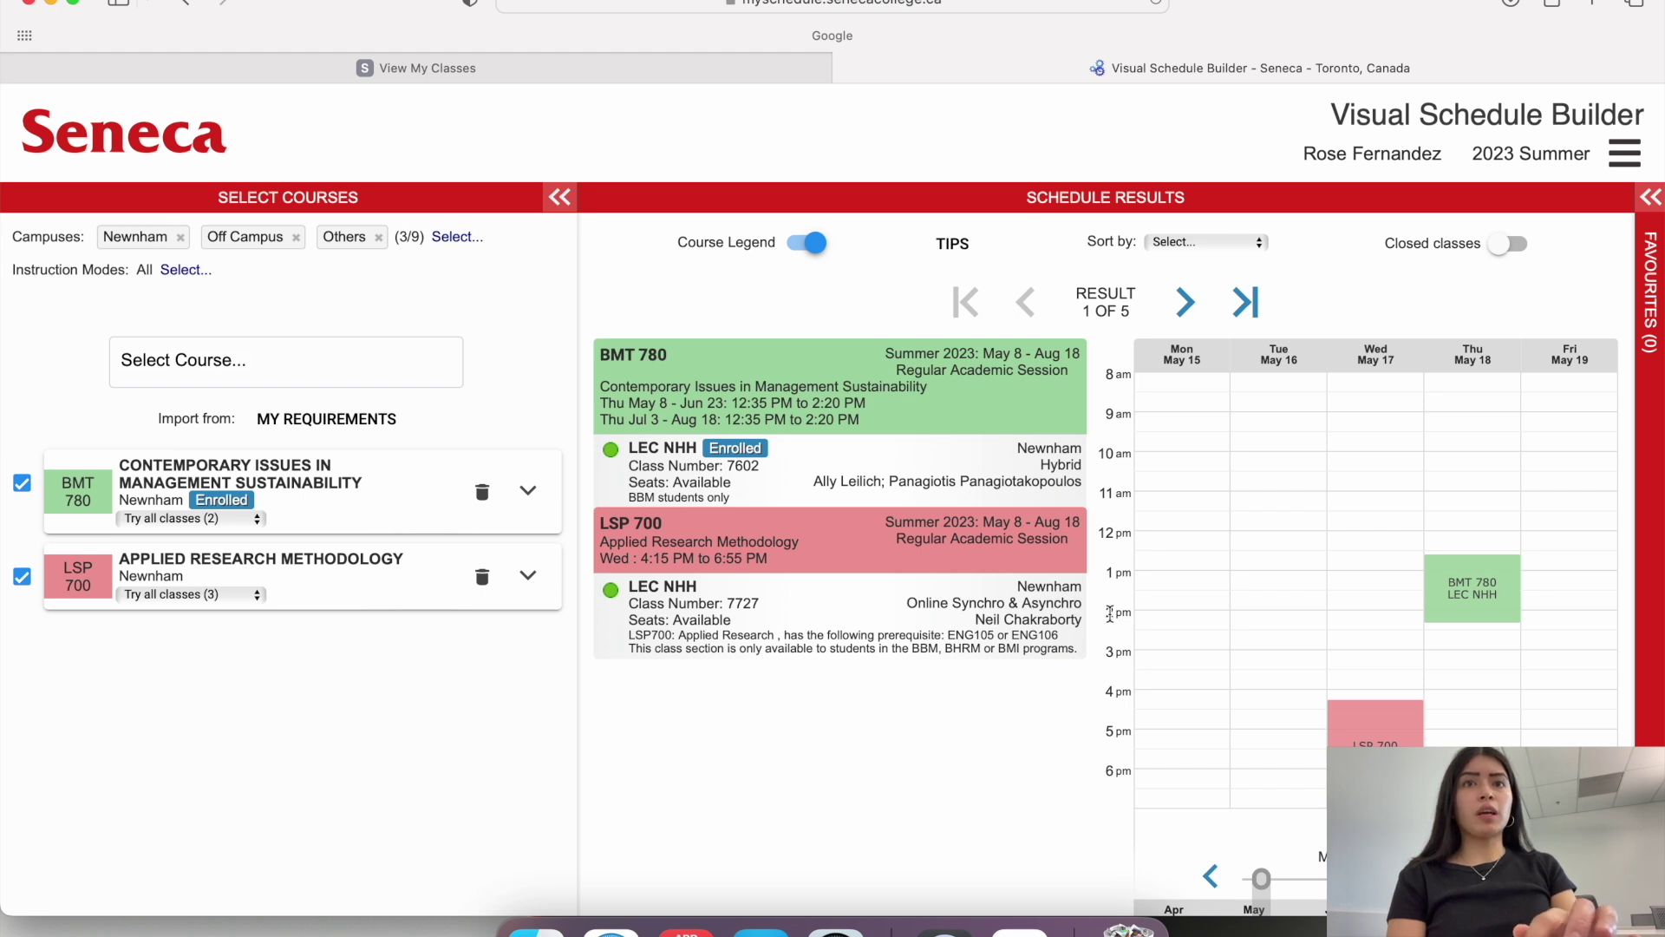
Browse all the schedule results combining BMT 780 with LSP 700, examining class times and delivery modes
left_click(1186, 303)
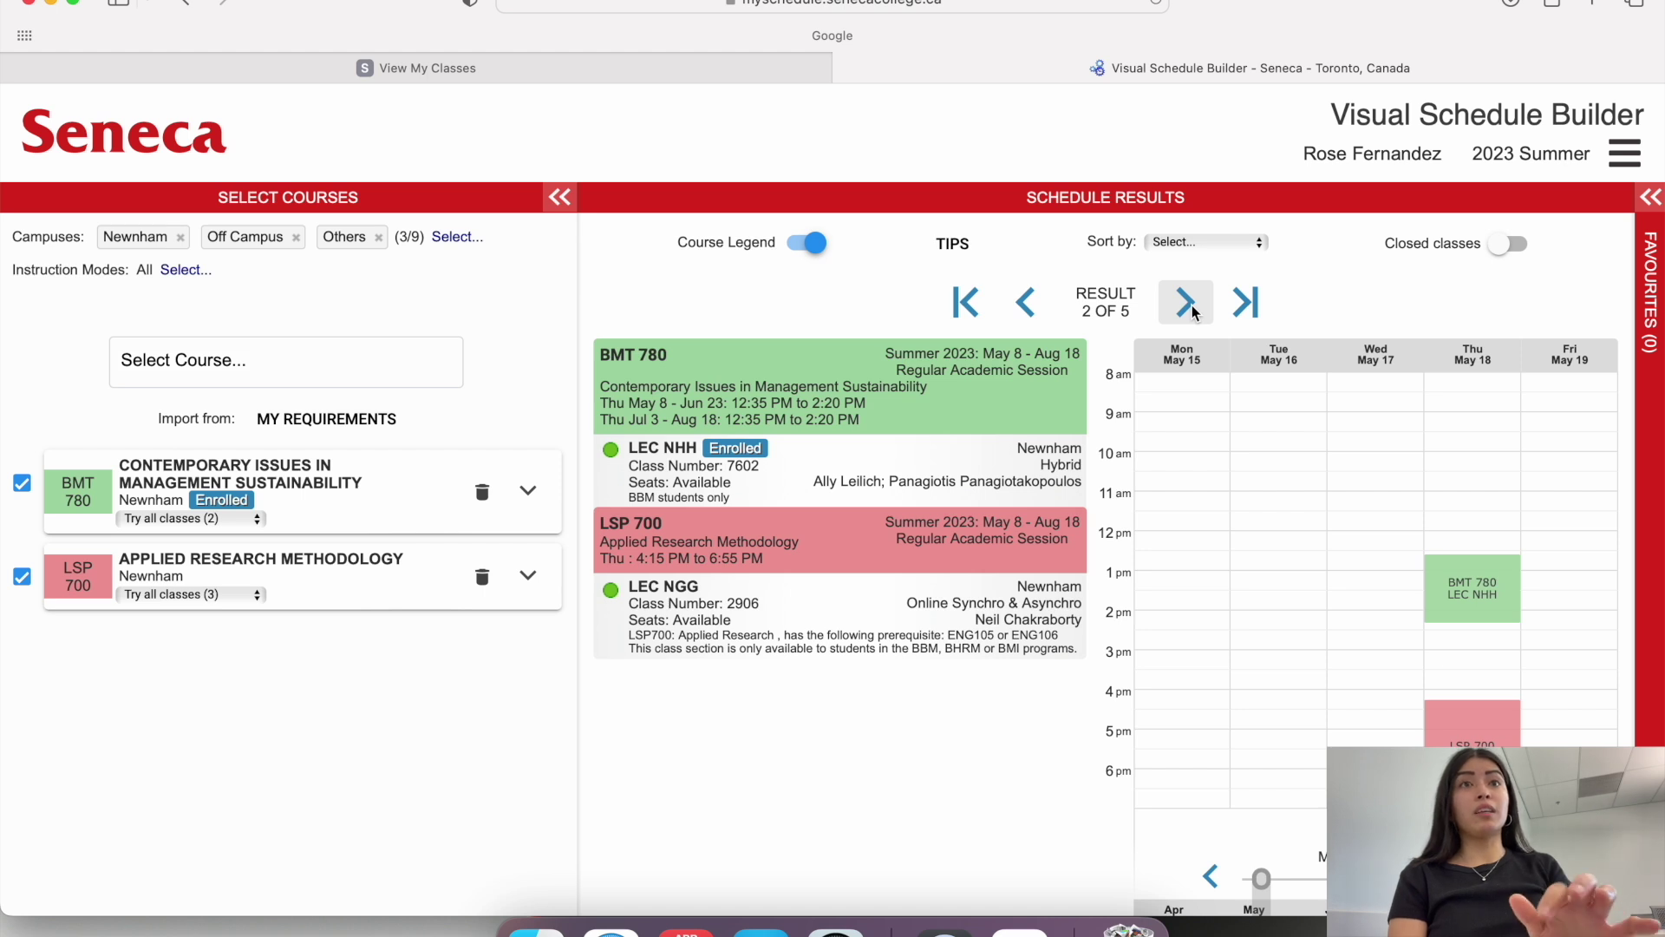
left_click(1192, 307)
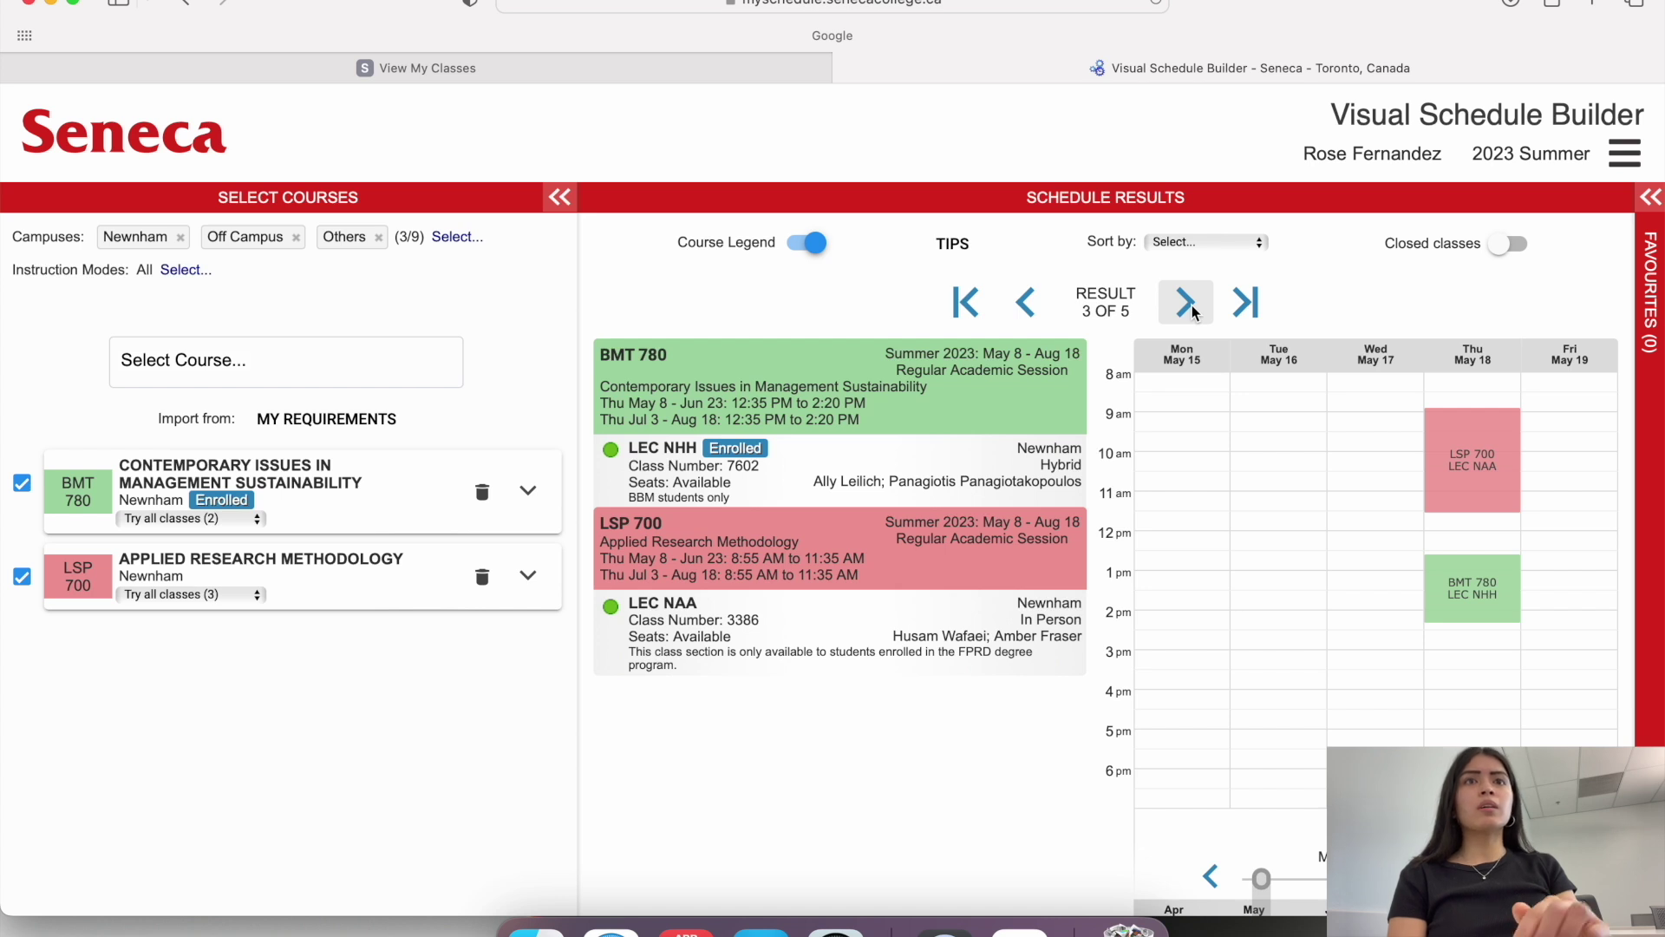
left_click(1192, 305)
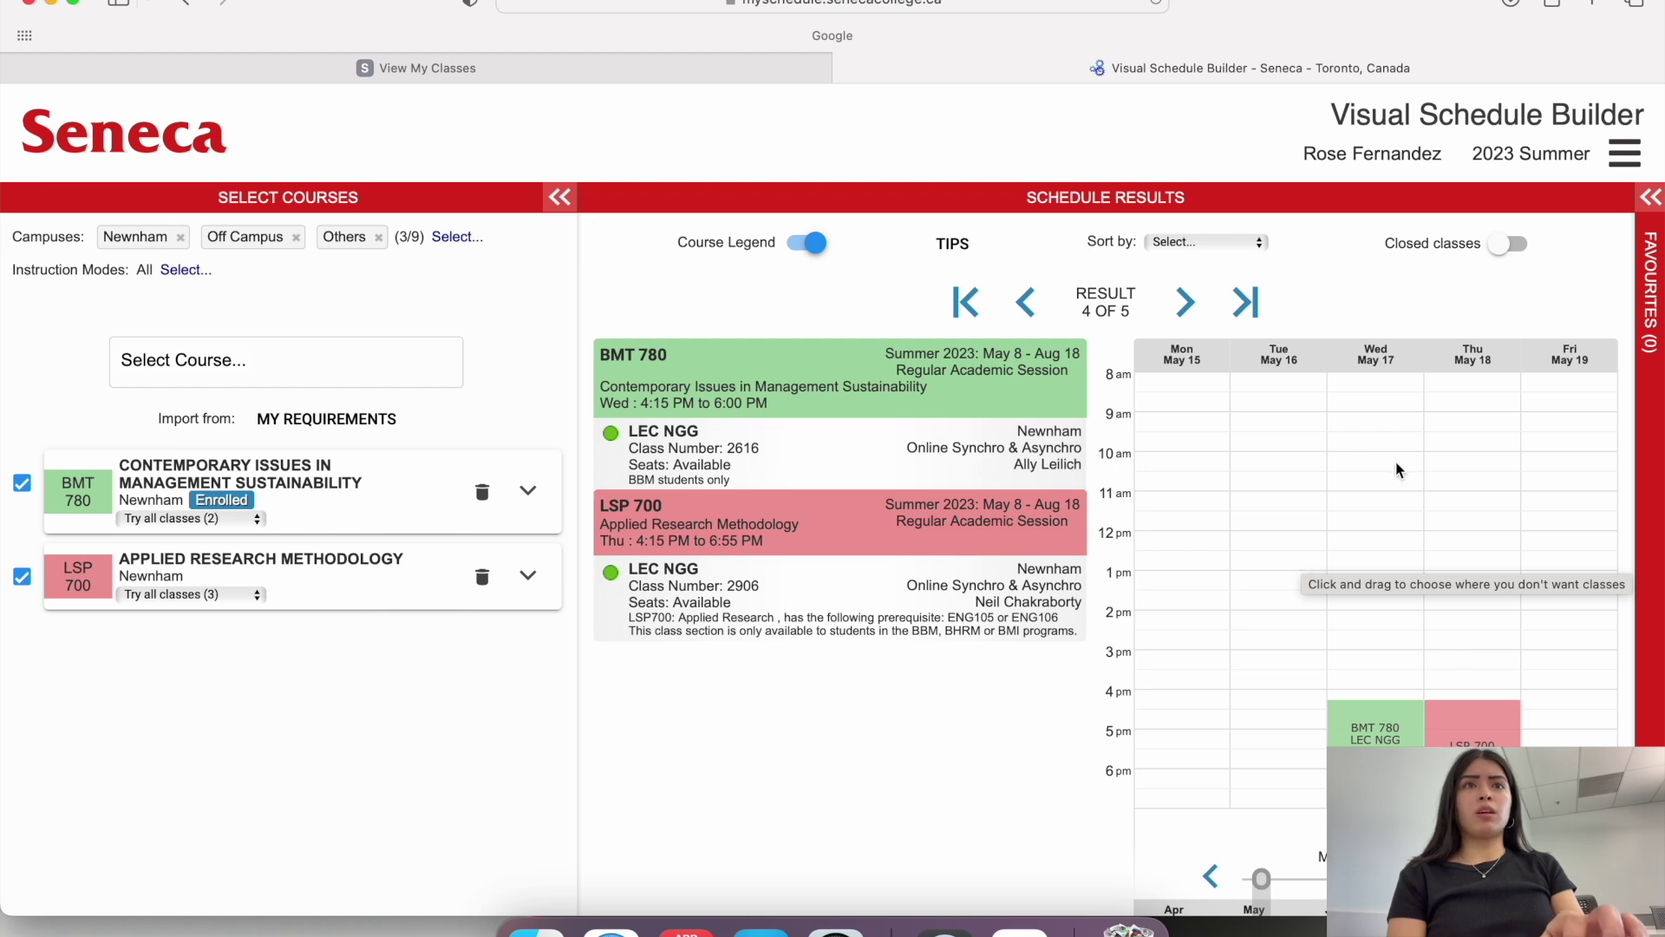
left_click(1187, 300)
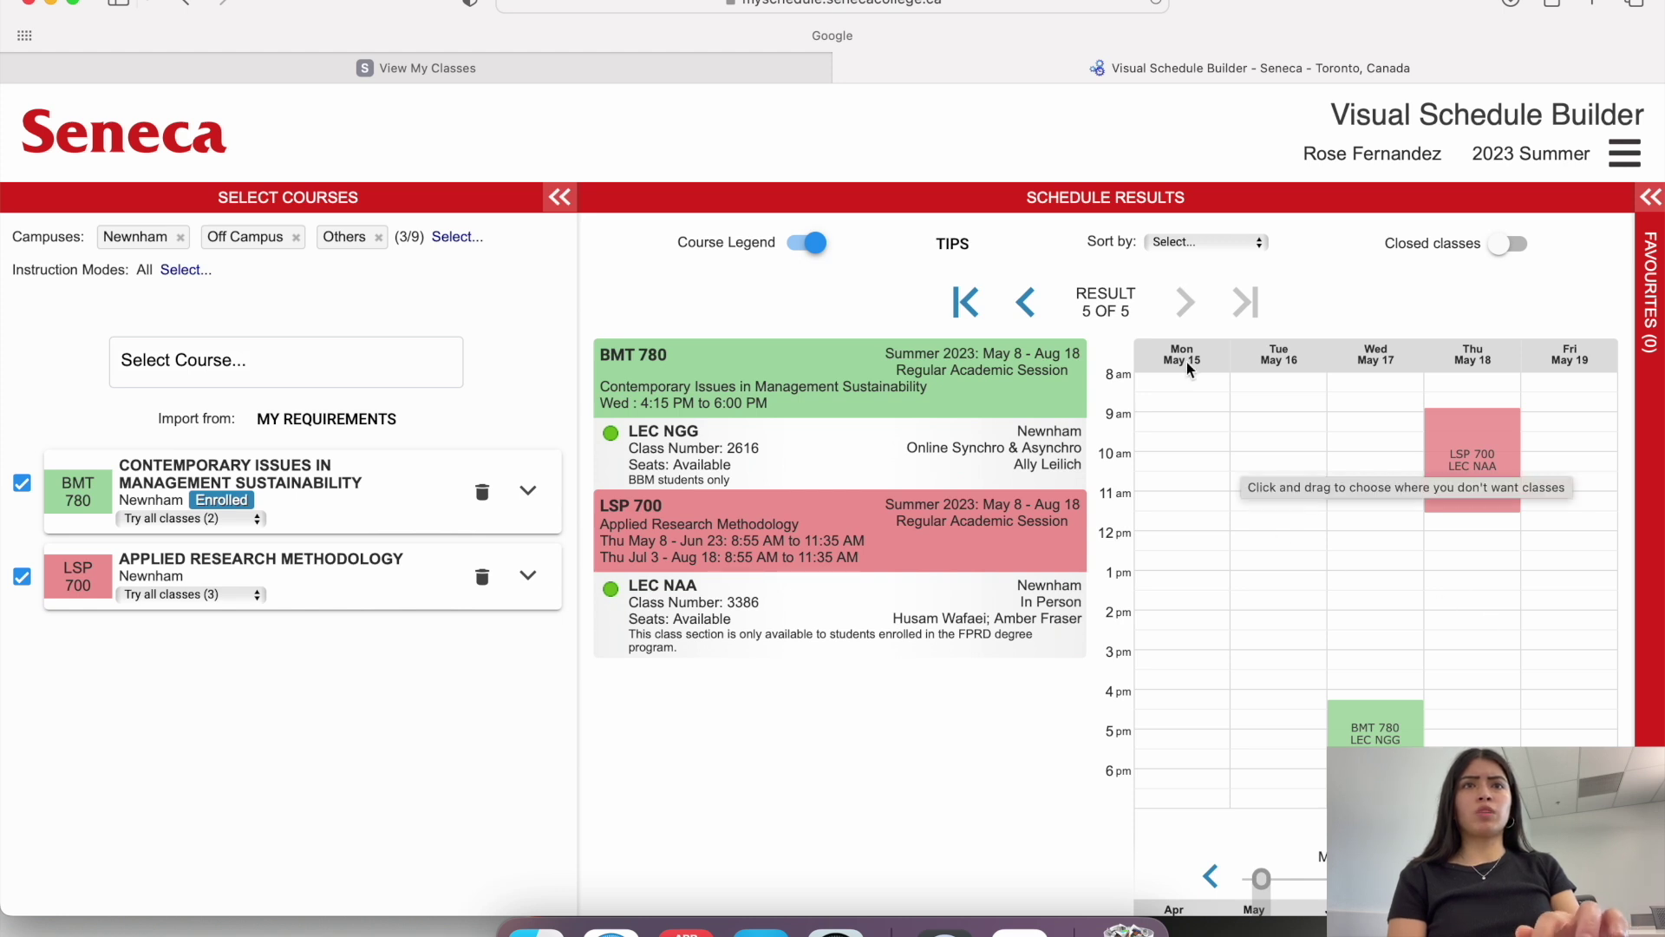
left_click(1026, 302)
left_click(1026, 302)
left_click(1029, 302)
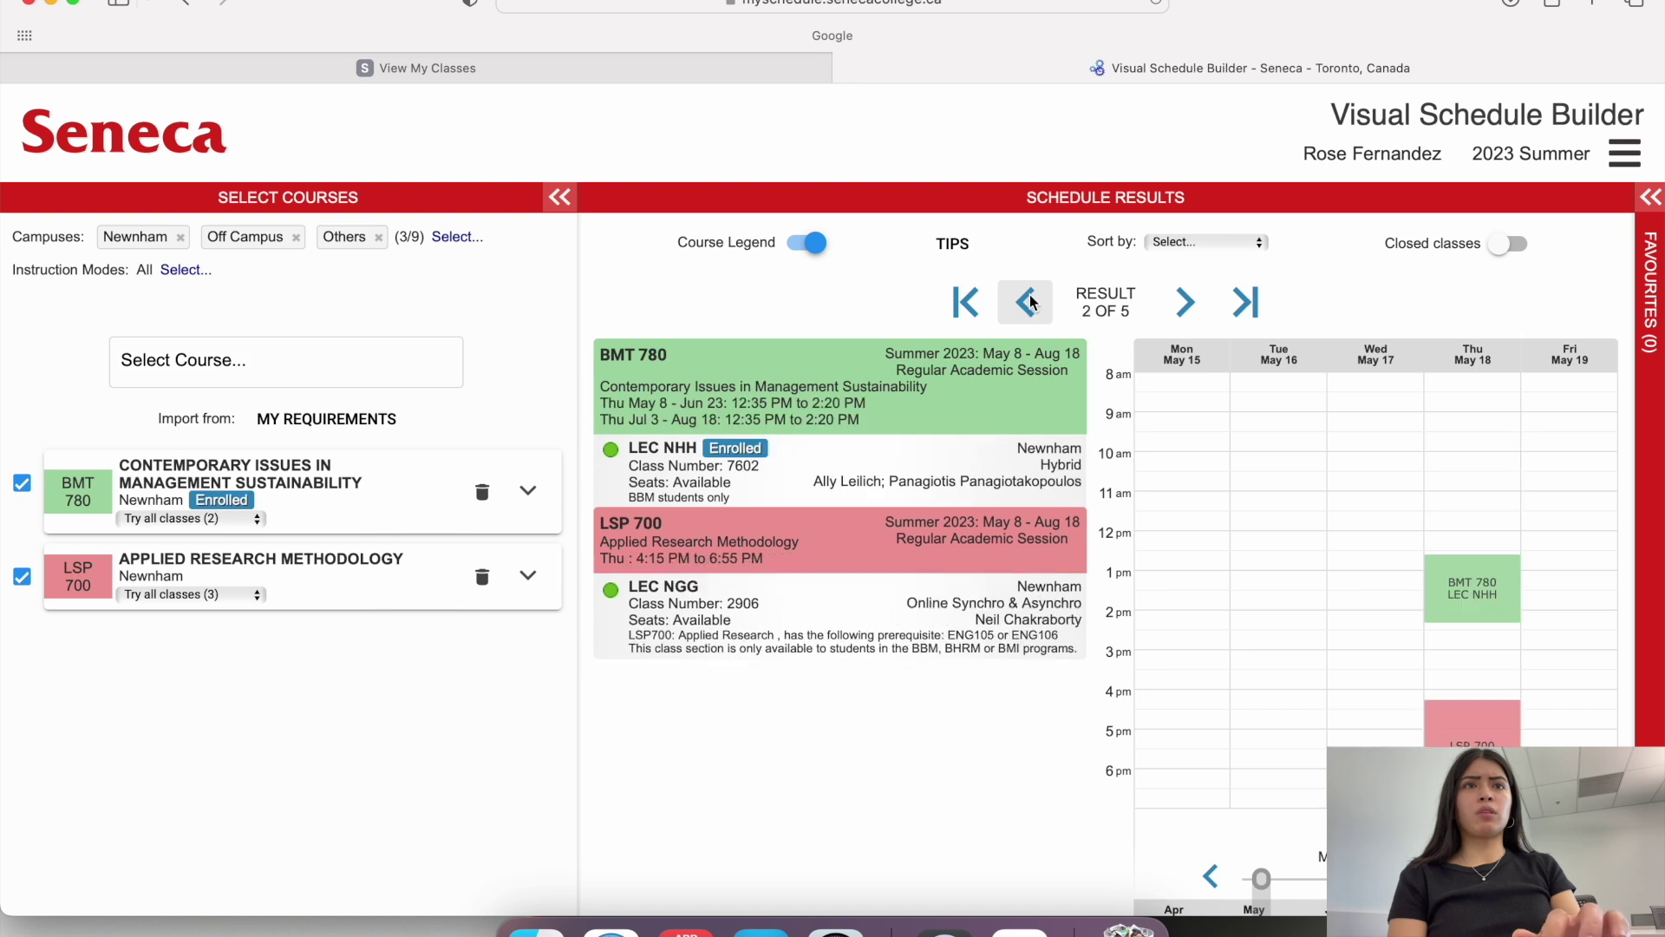
left_click(1028, 302)
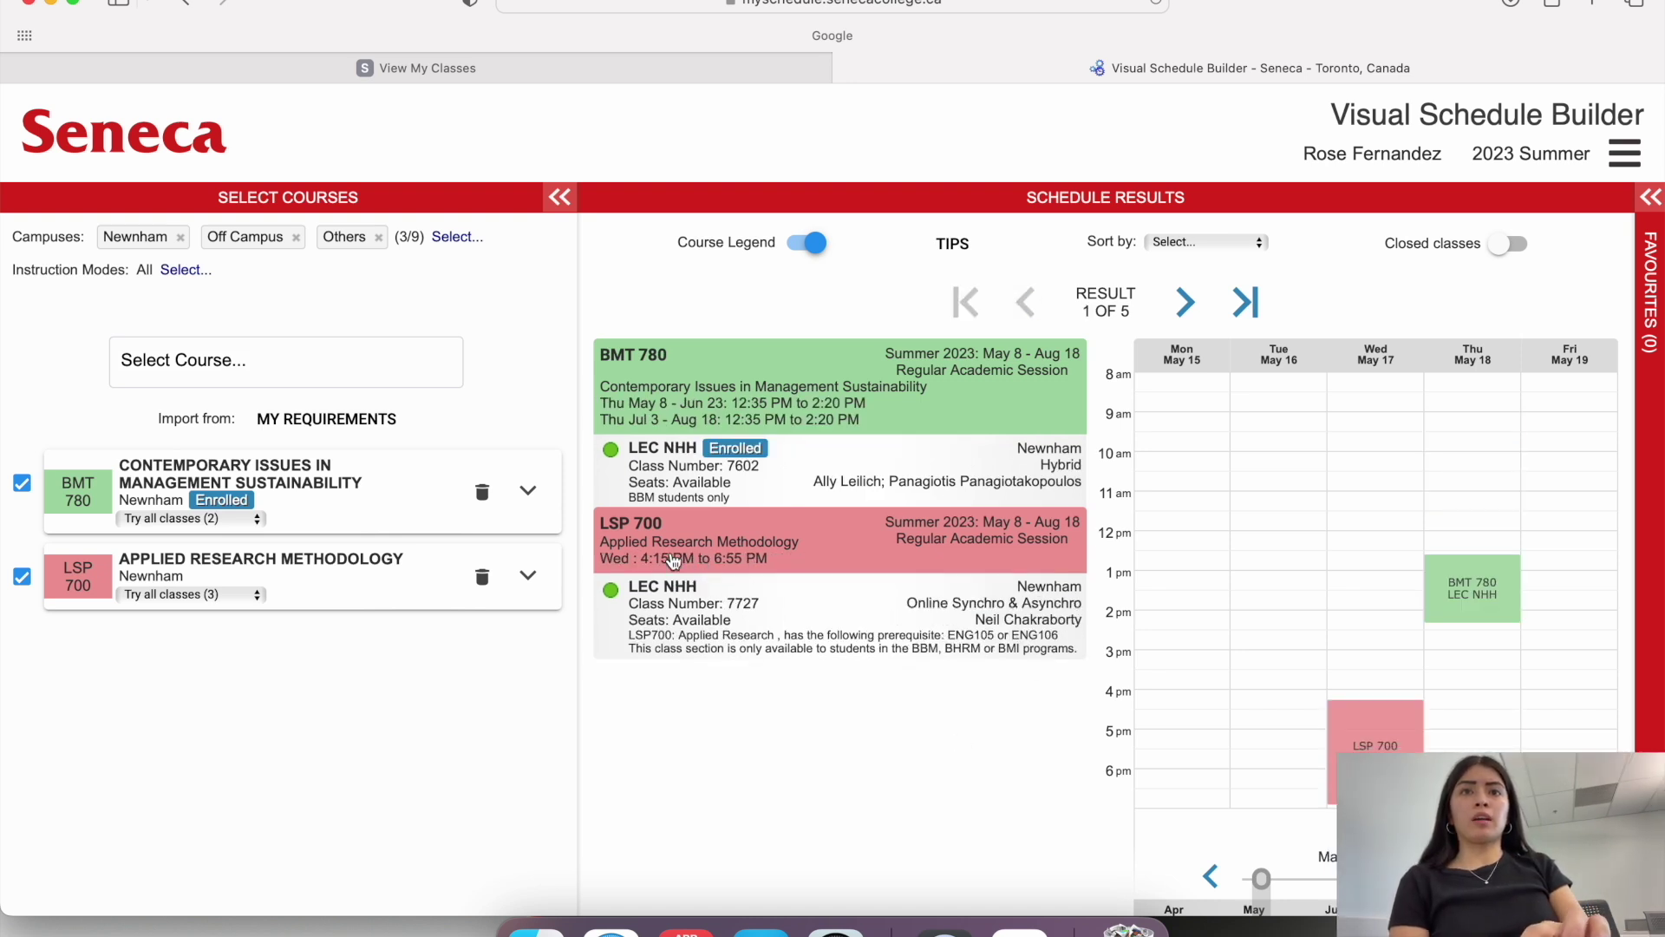
Compare the LSP 700 class options in the first three results that keep the enrolled BMT 780 class
left_click(1197, 307)
left_click(1197, 306)
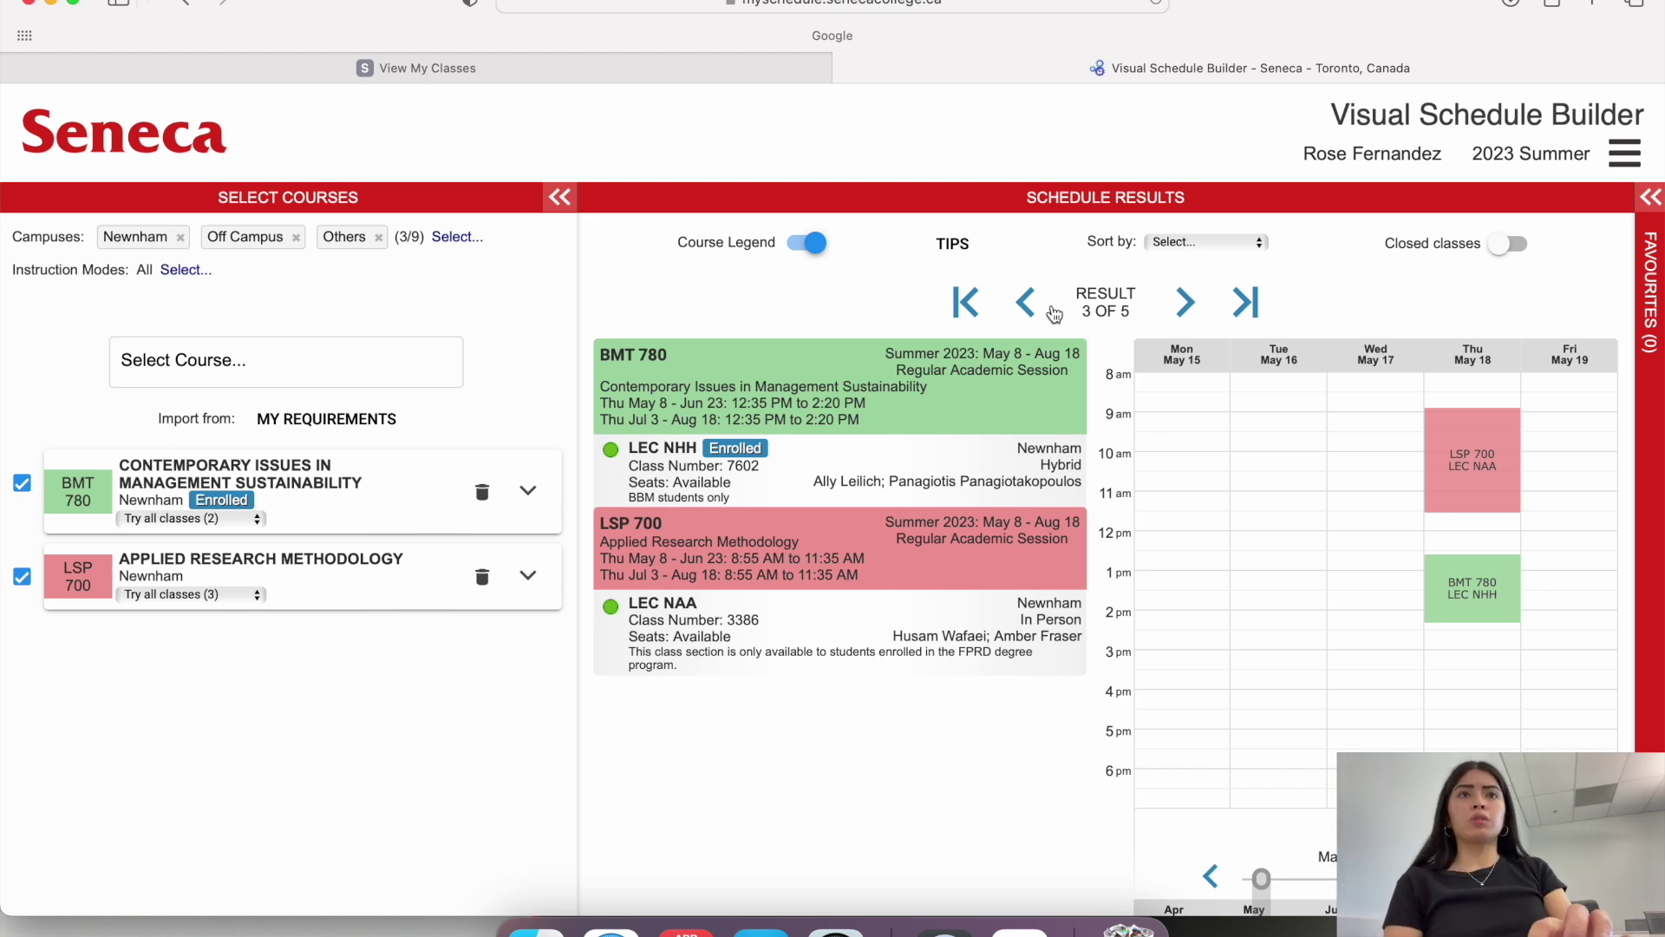
left_click(1024, 301)
left_click(1023, 301)
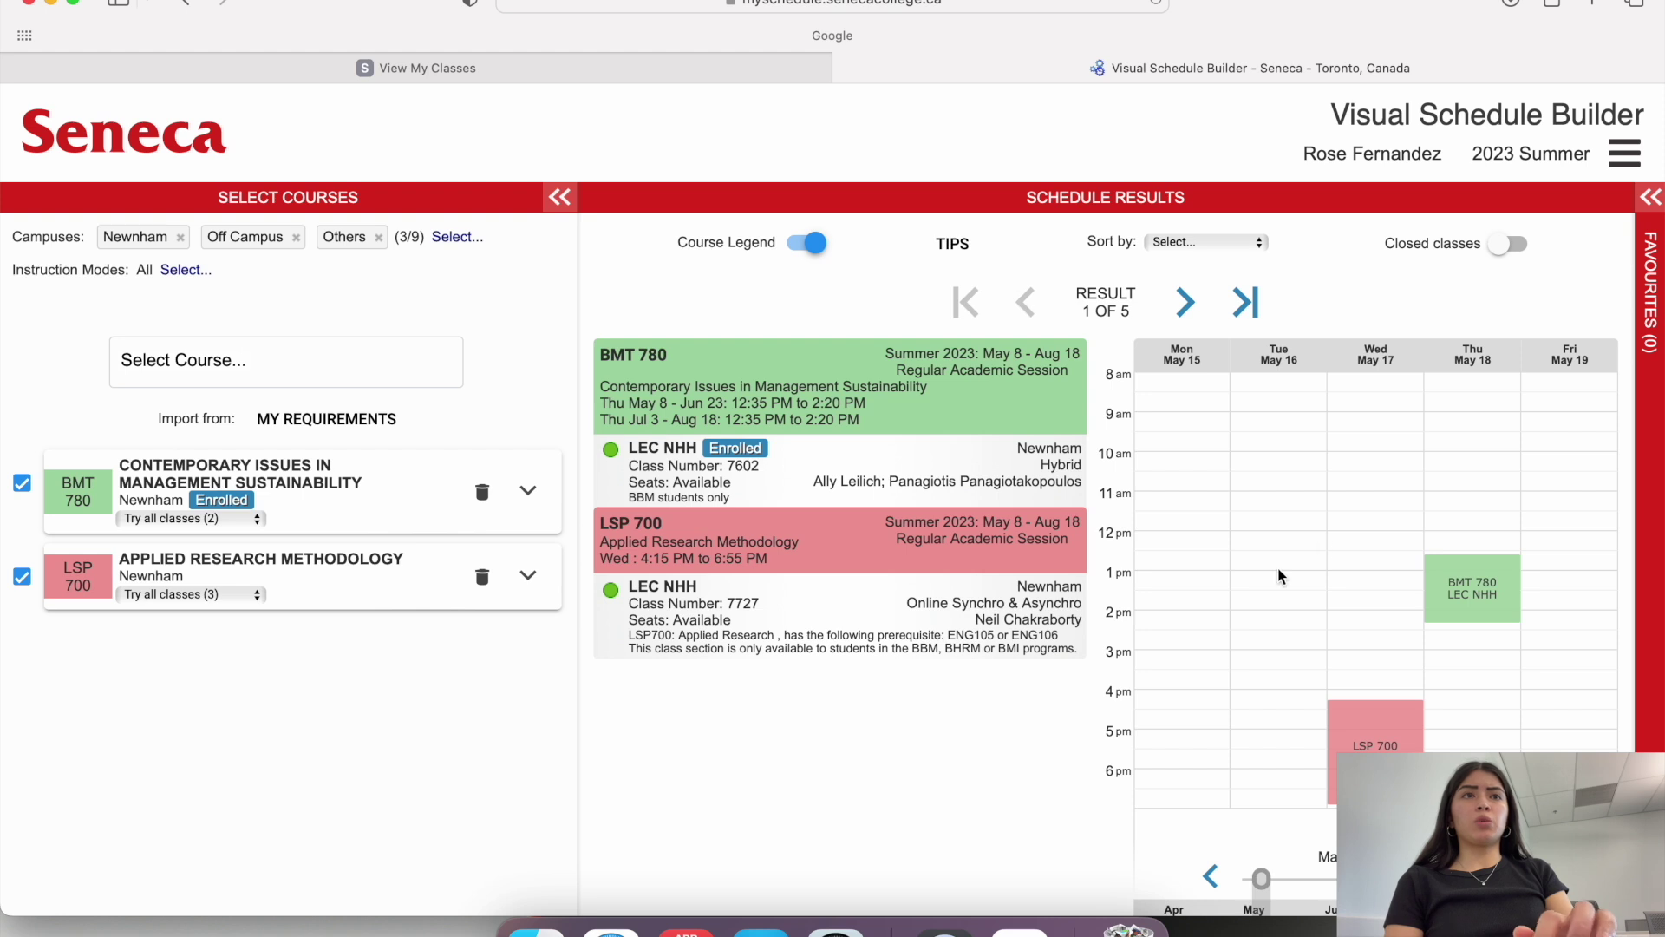
left_click(1186, 303)
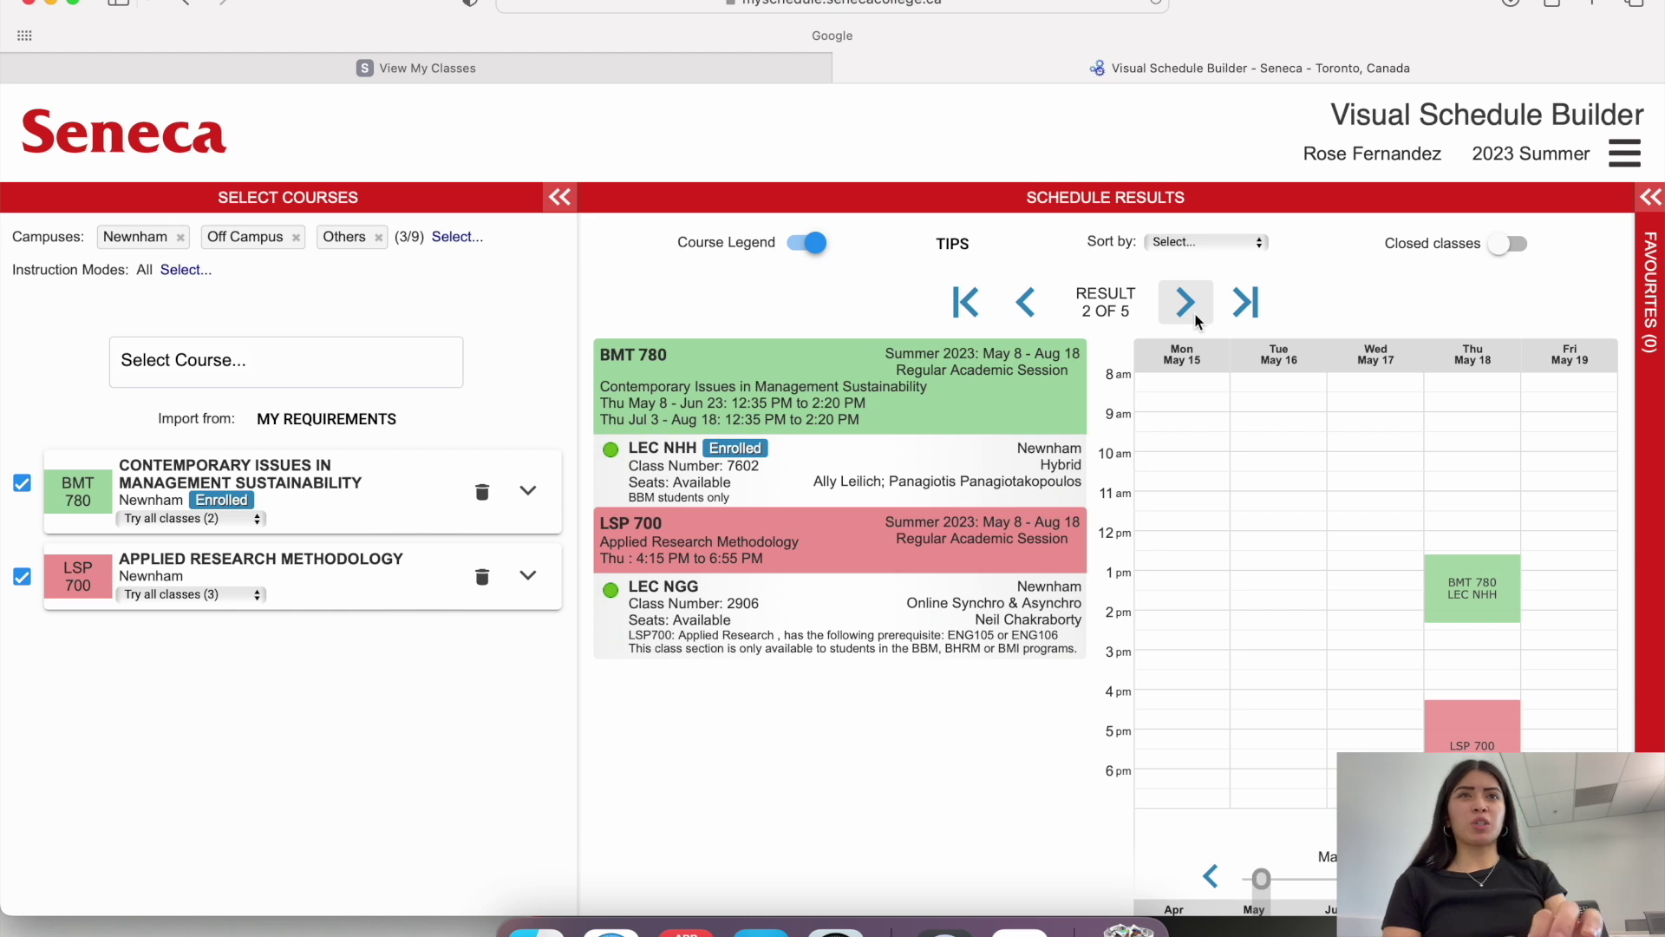
Enroll in the Wednesday 4:15 PM to 6:55 PM LSP 700 class, LEC NHH, from the first result and return to course selection
left_click(1041, 314)
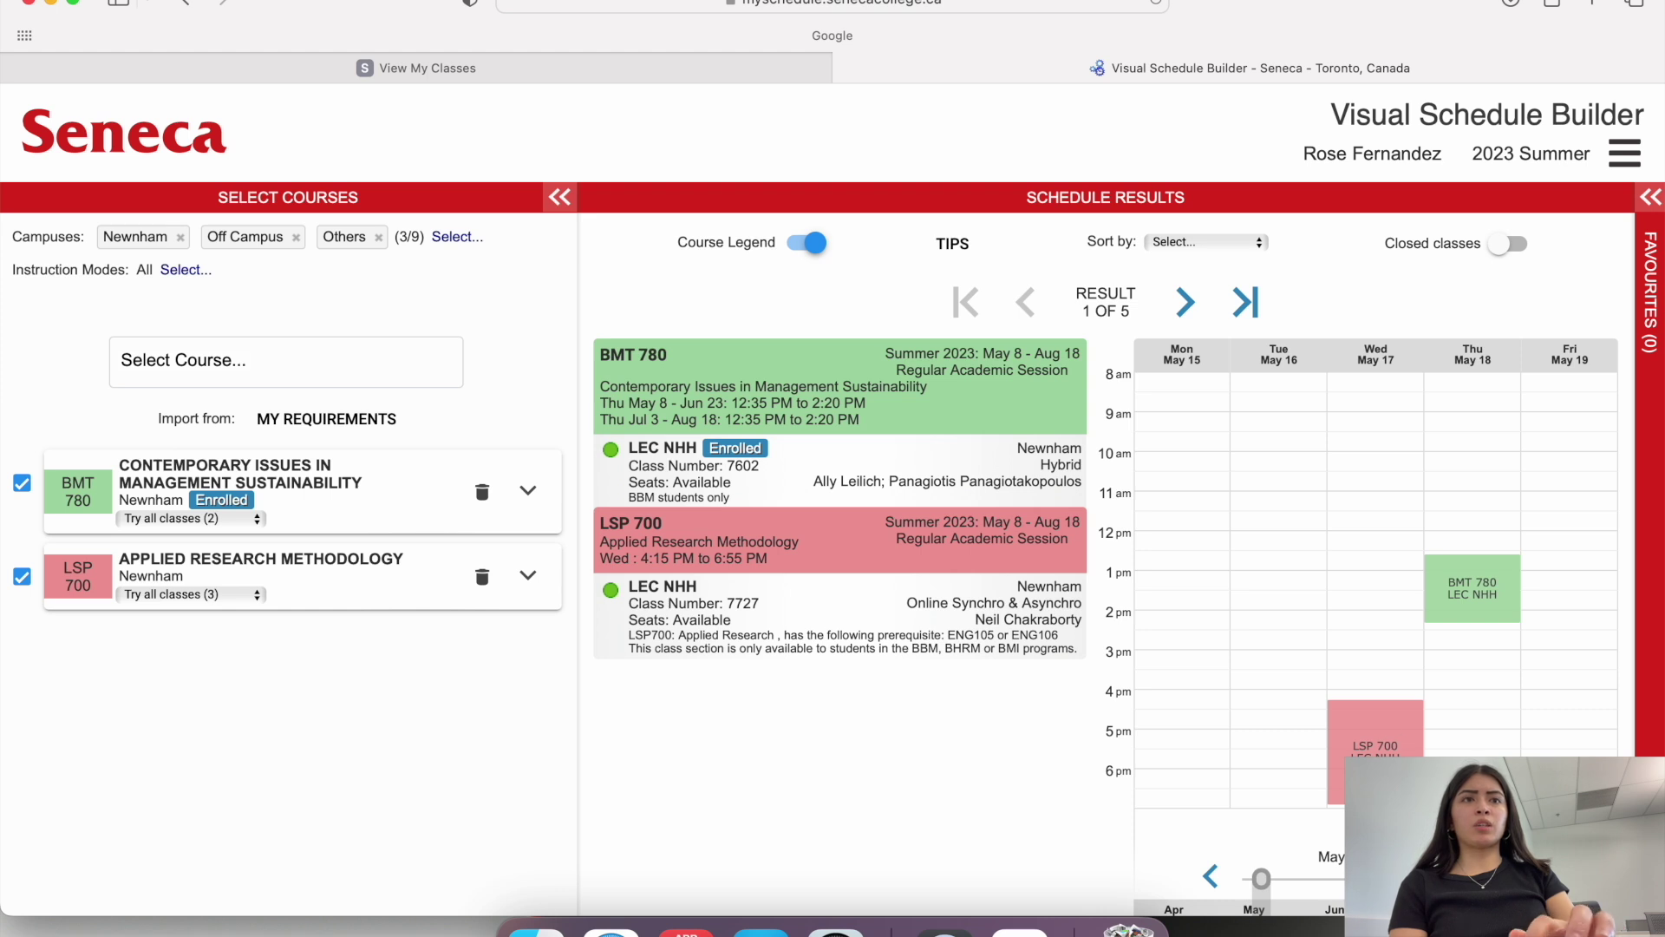
scroll(1448, 739, "down", 5)
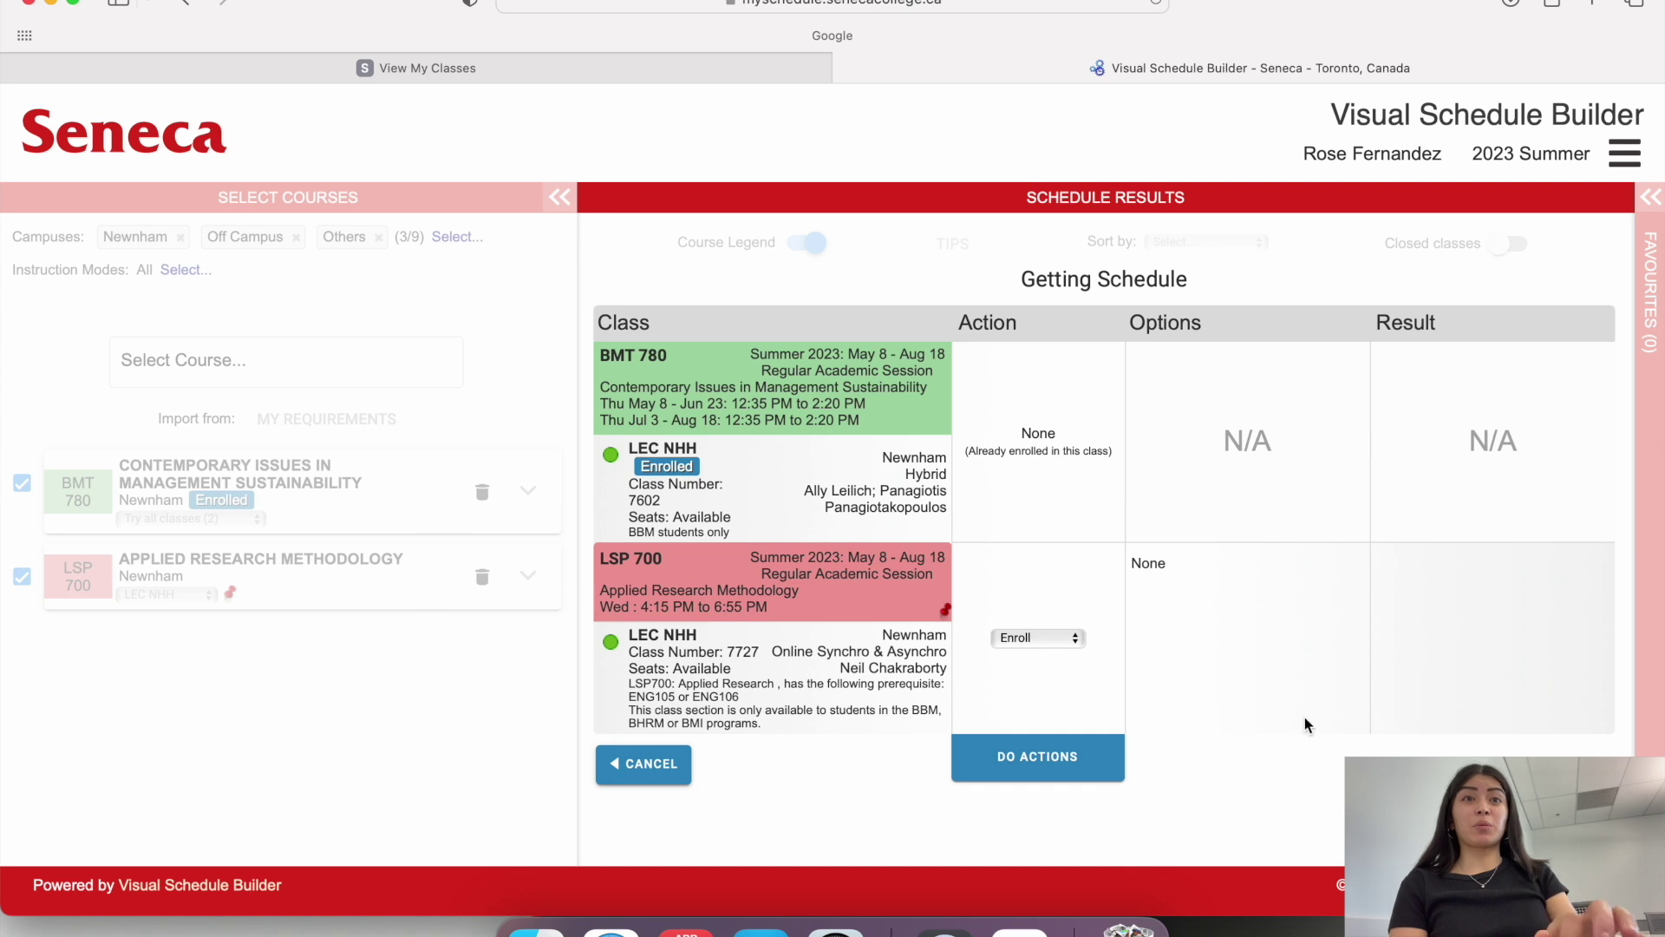
left_click(1072, 641)
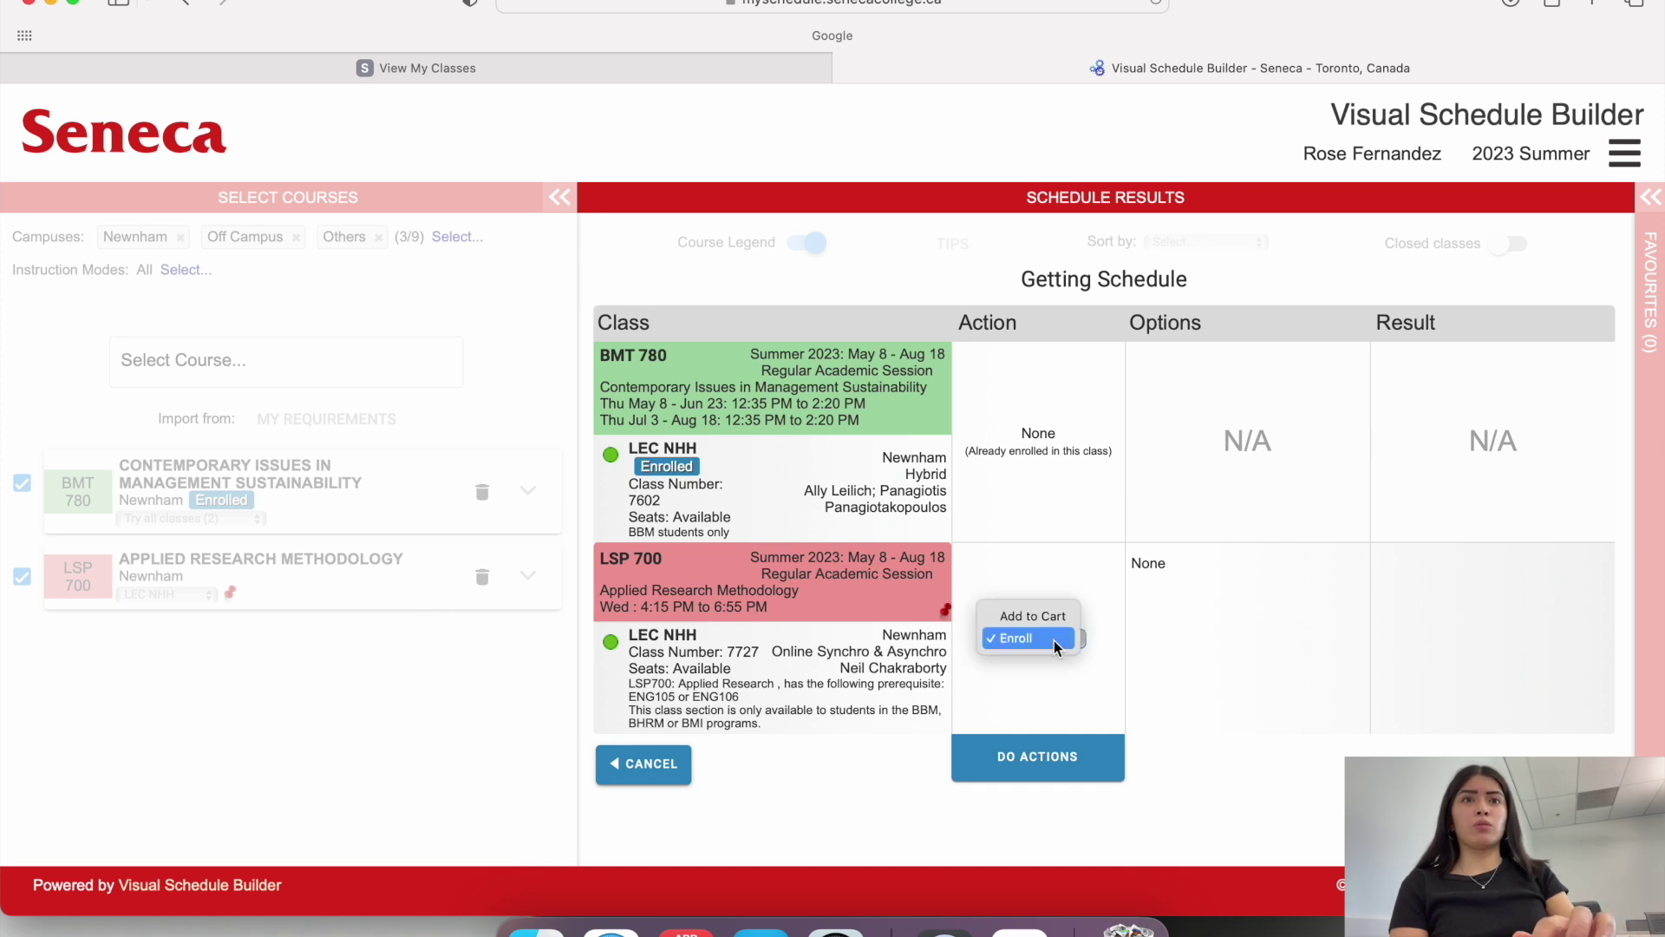
left_click(1041, 642)
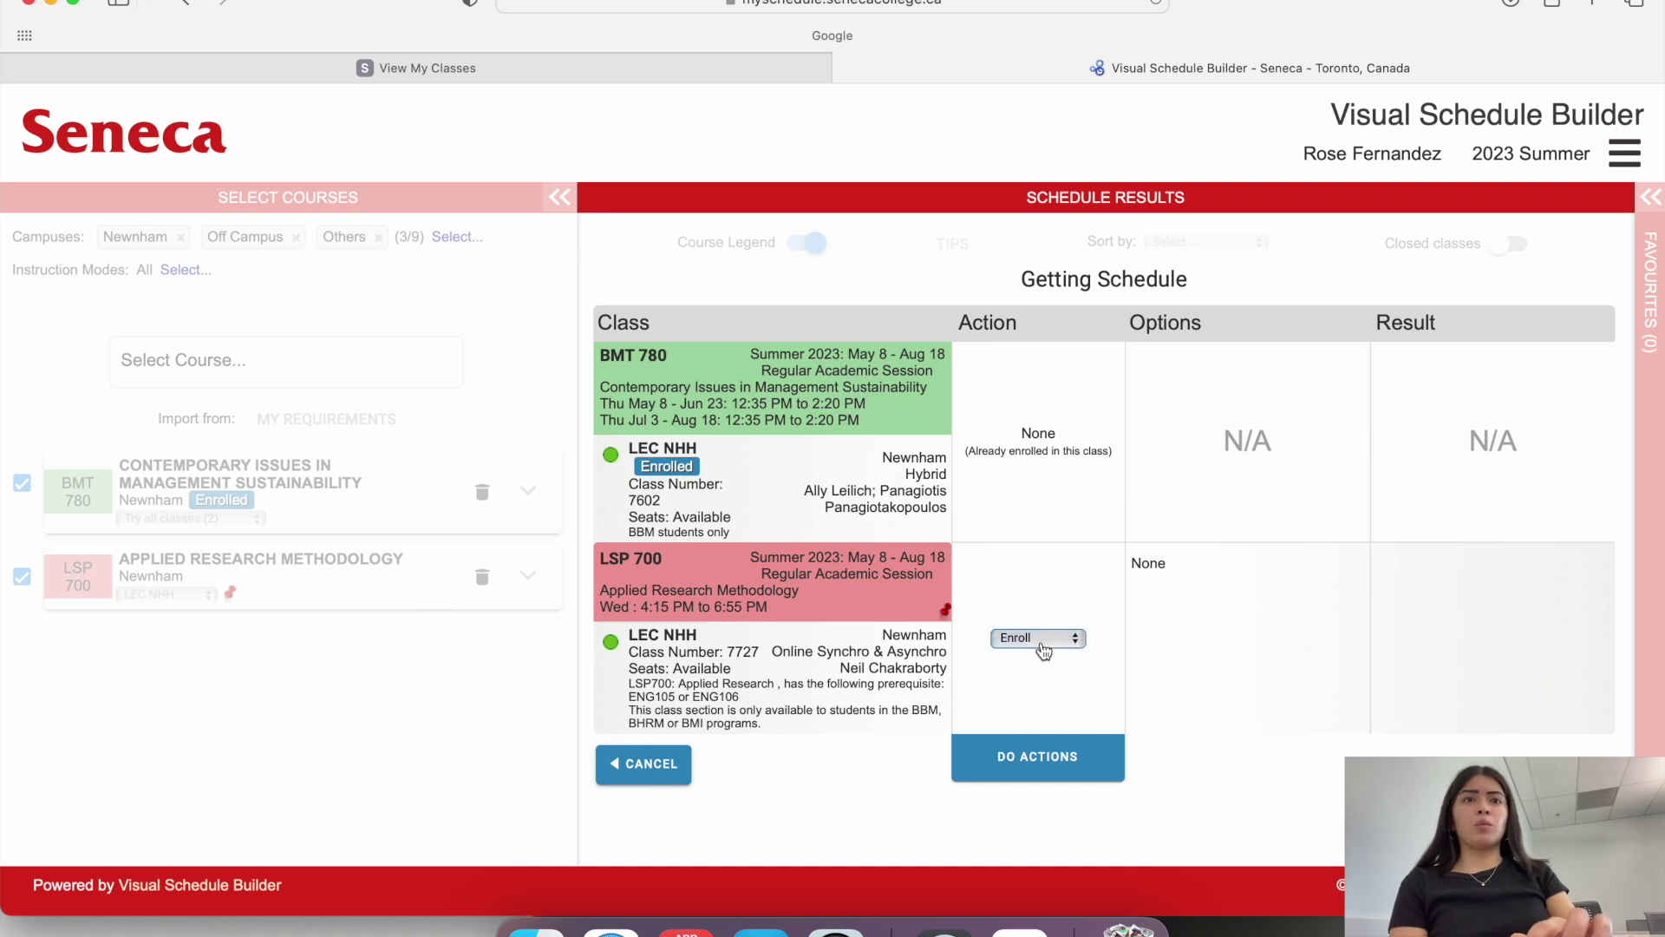
left_click(1037, 762)
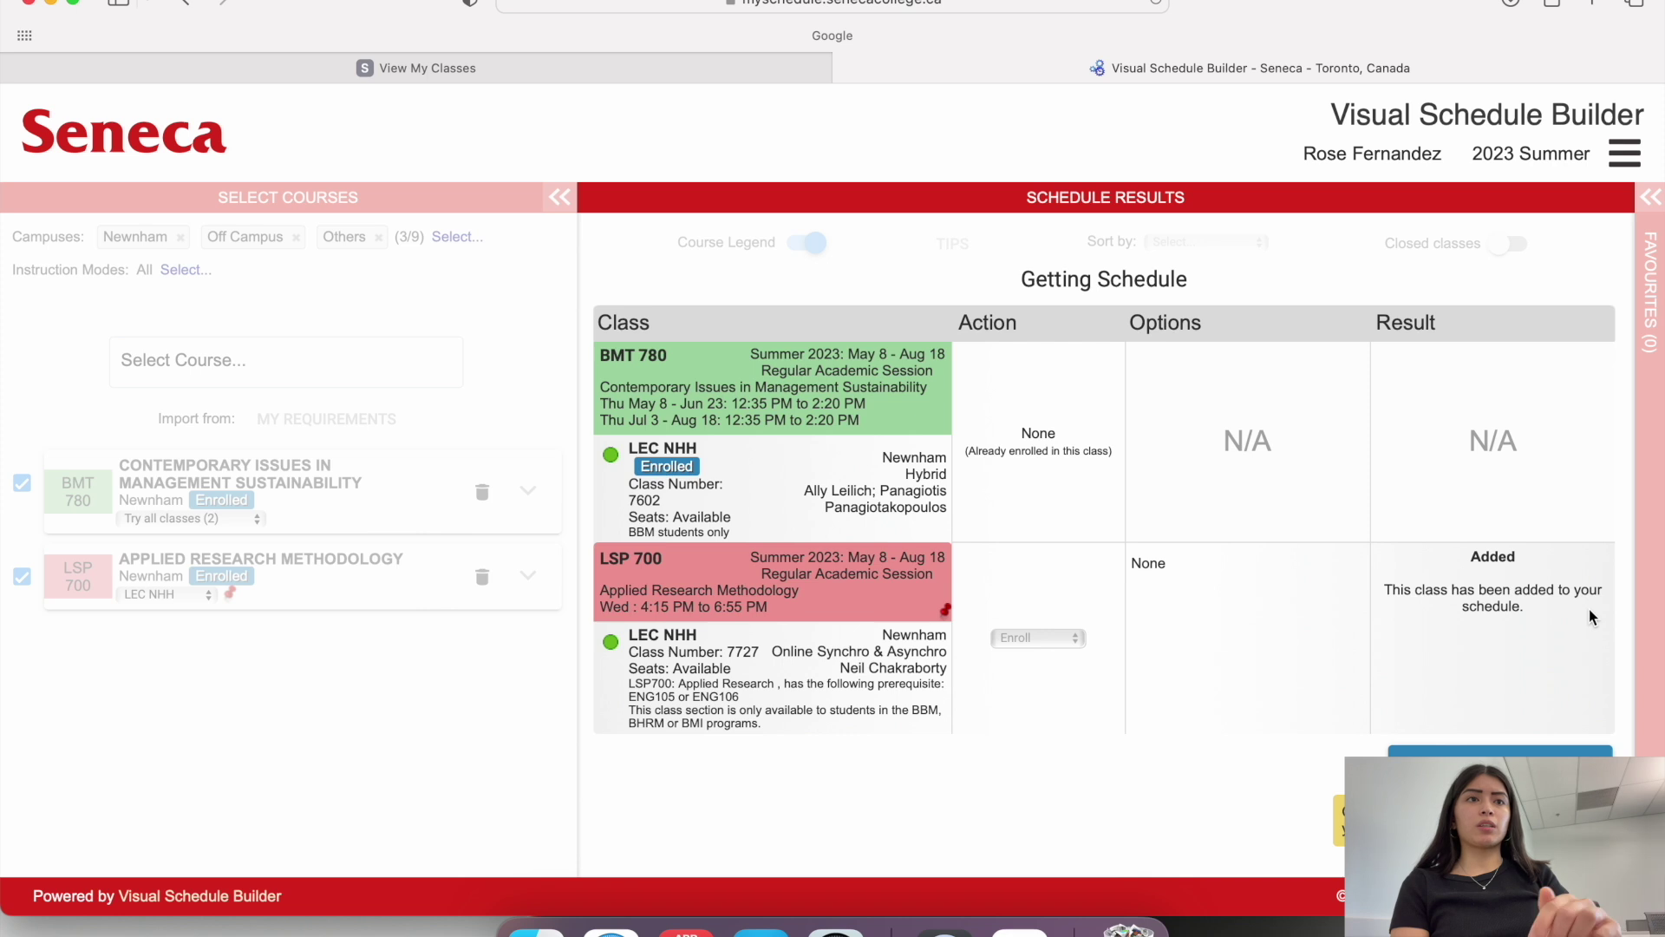
left_click(1526, 752)
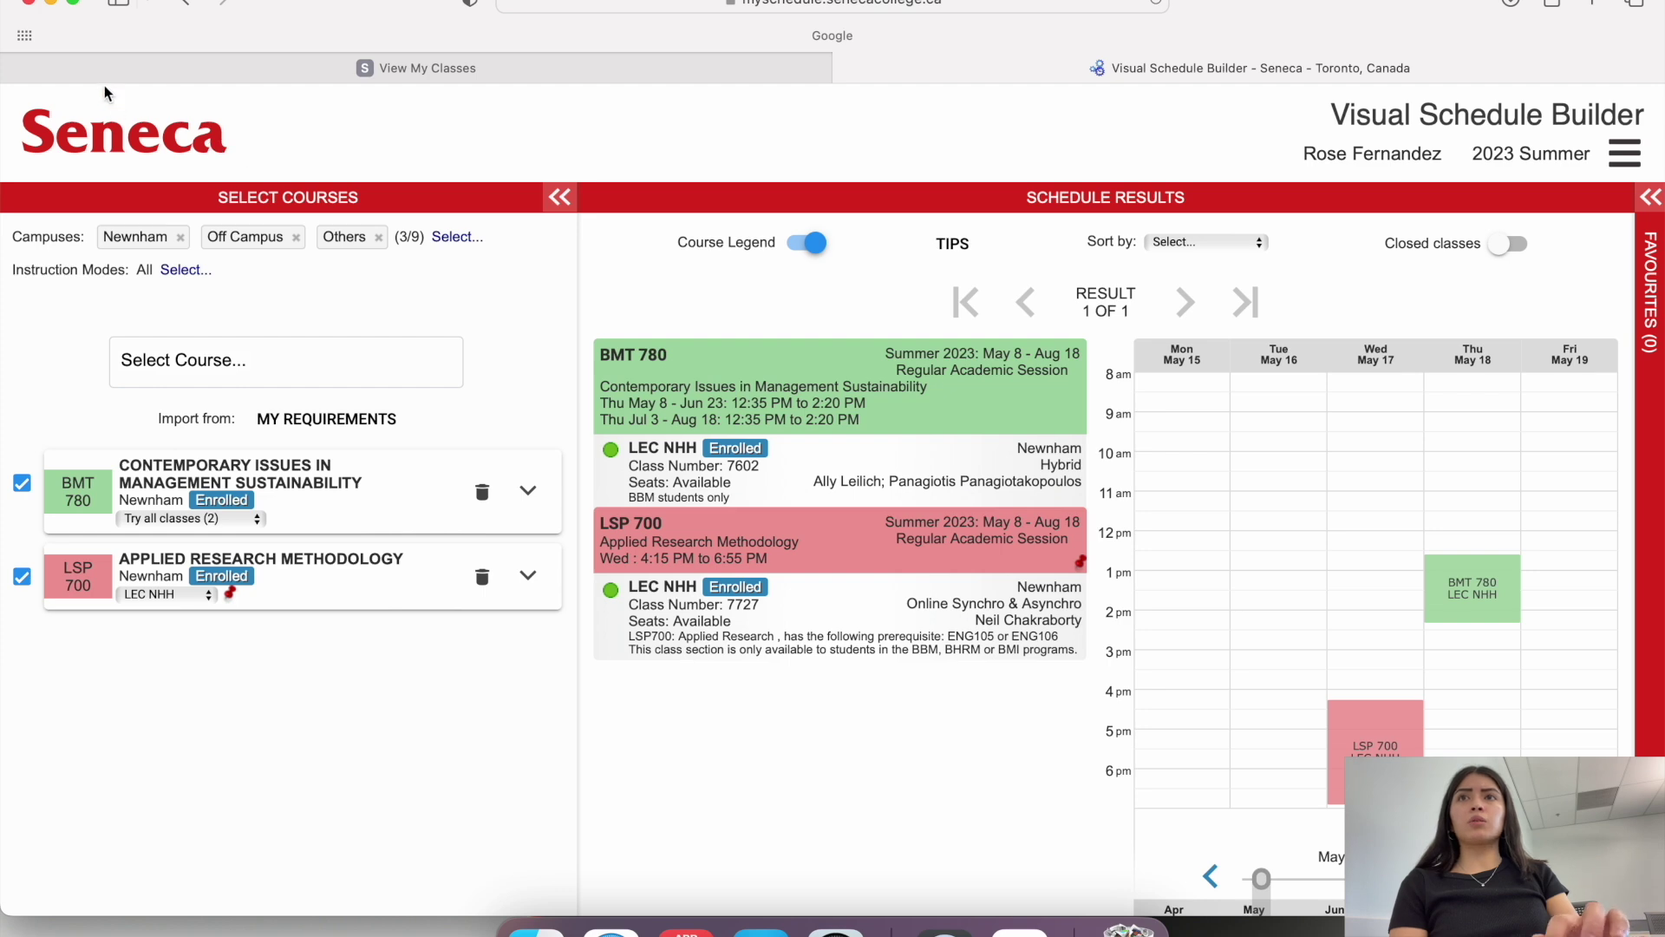
Check the course codes in the Word document and add WTP 200, Work Term Preparation, to the selected courses
left_click(53, 3)
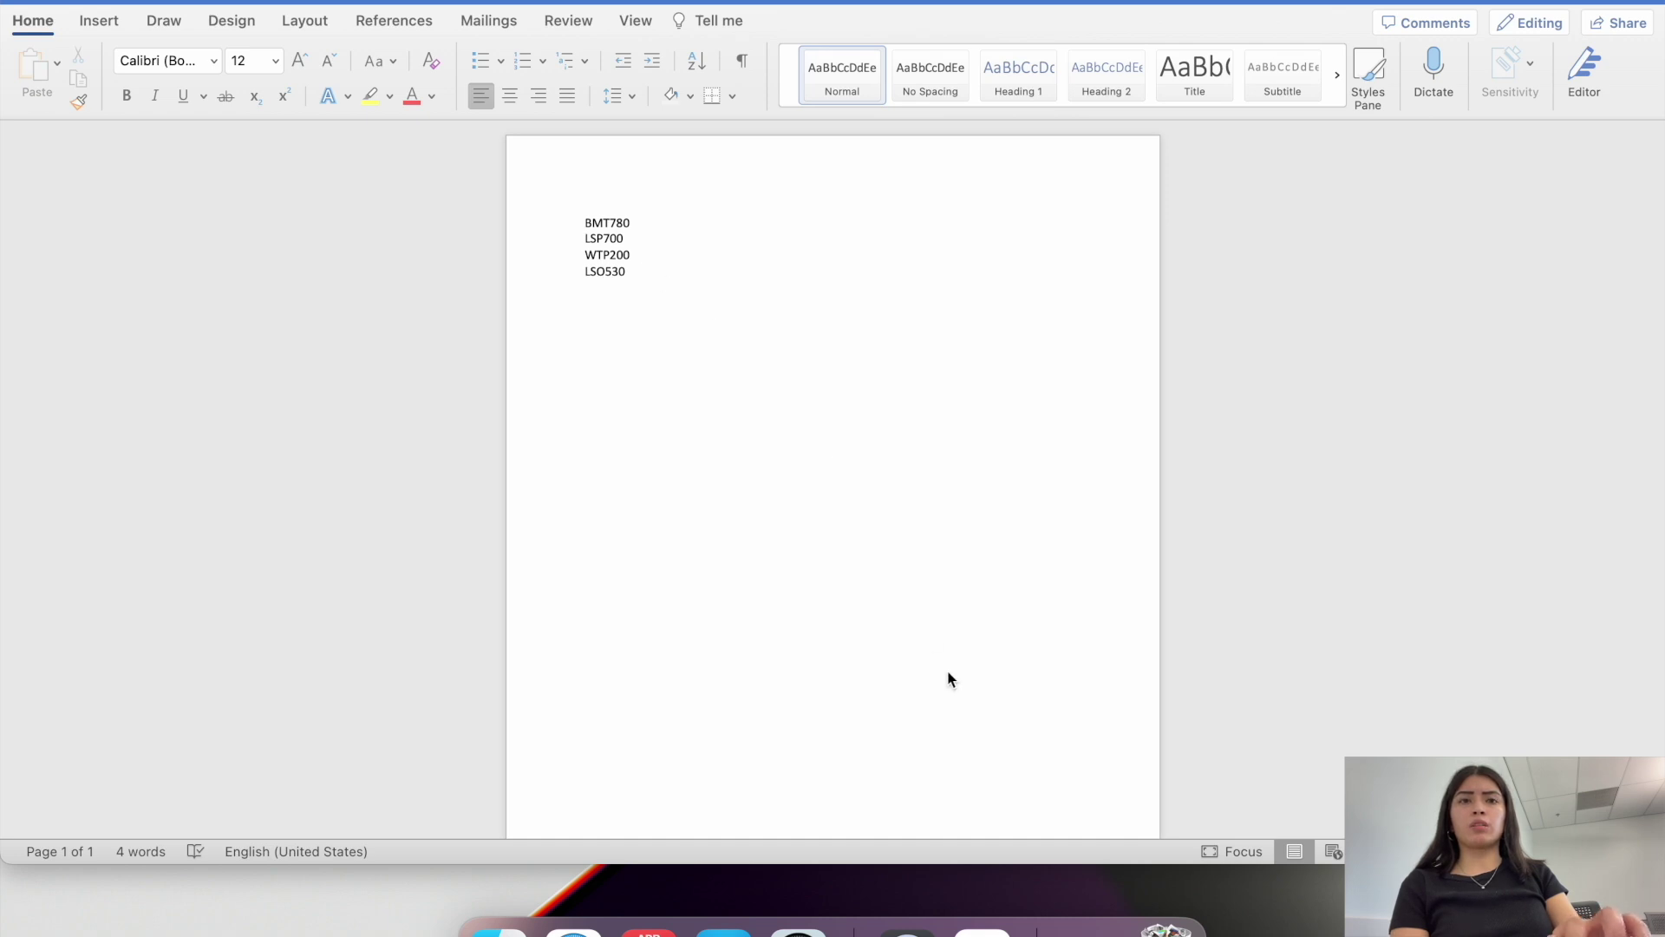
left_click(1166, 929)
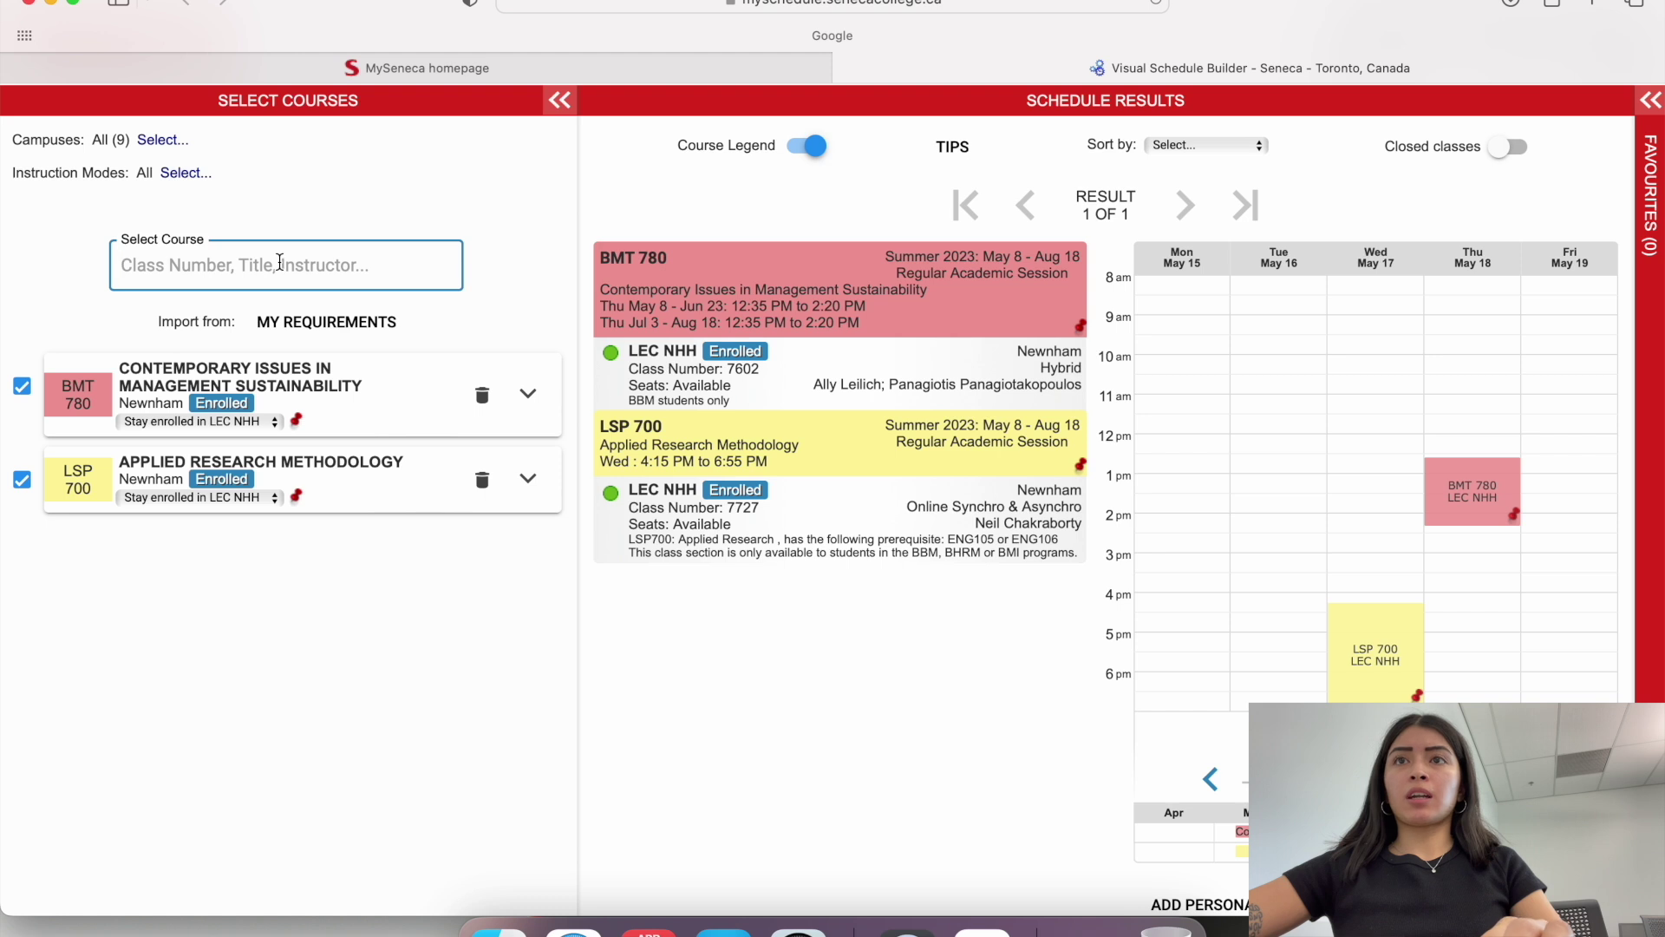
type("wtp")
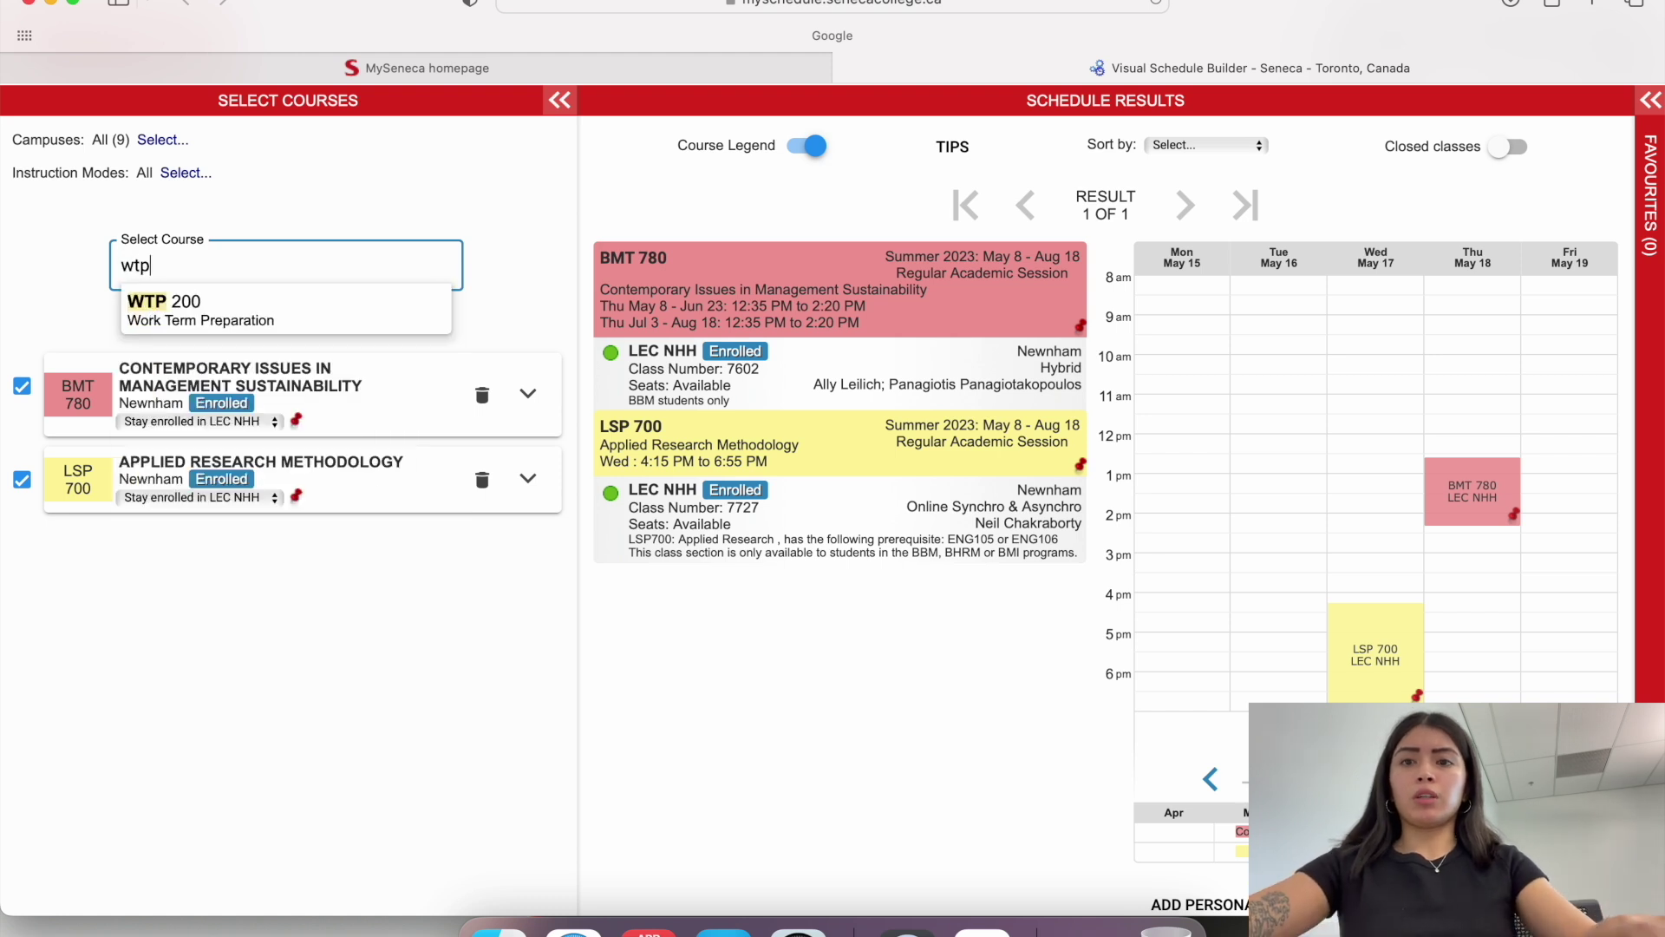
type("200")
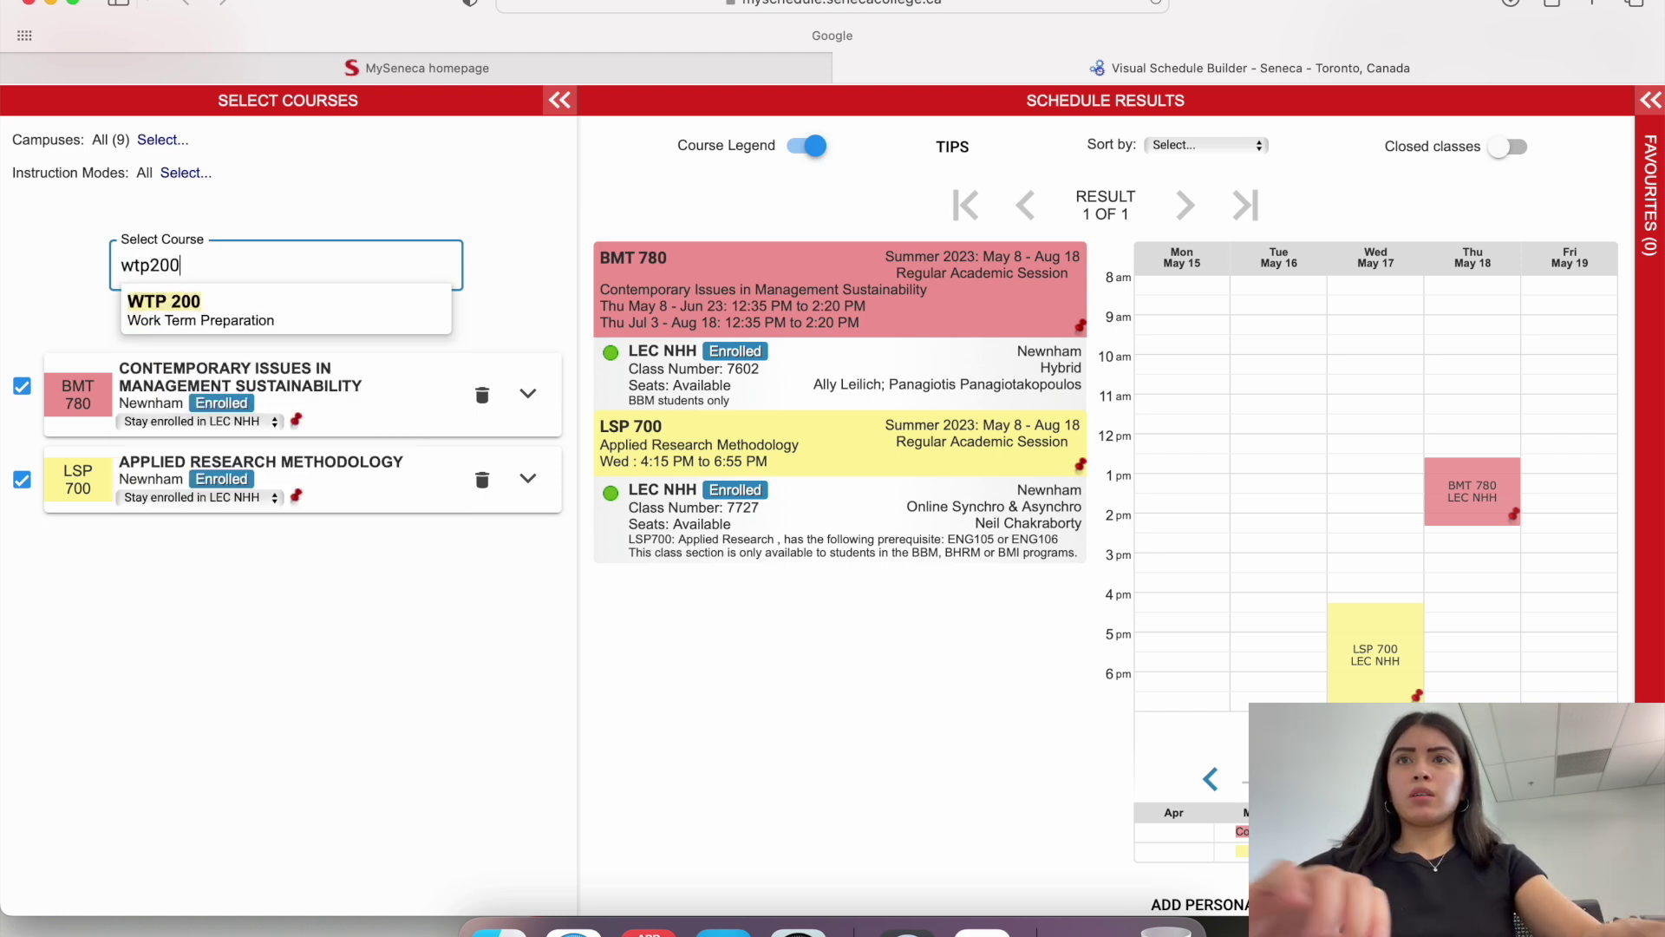
left_click(232, 314)
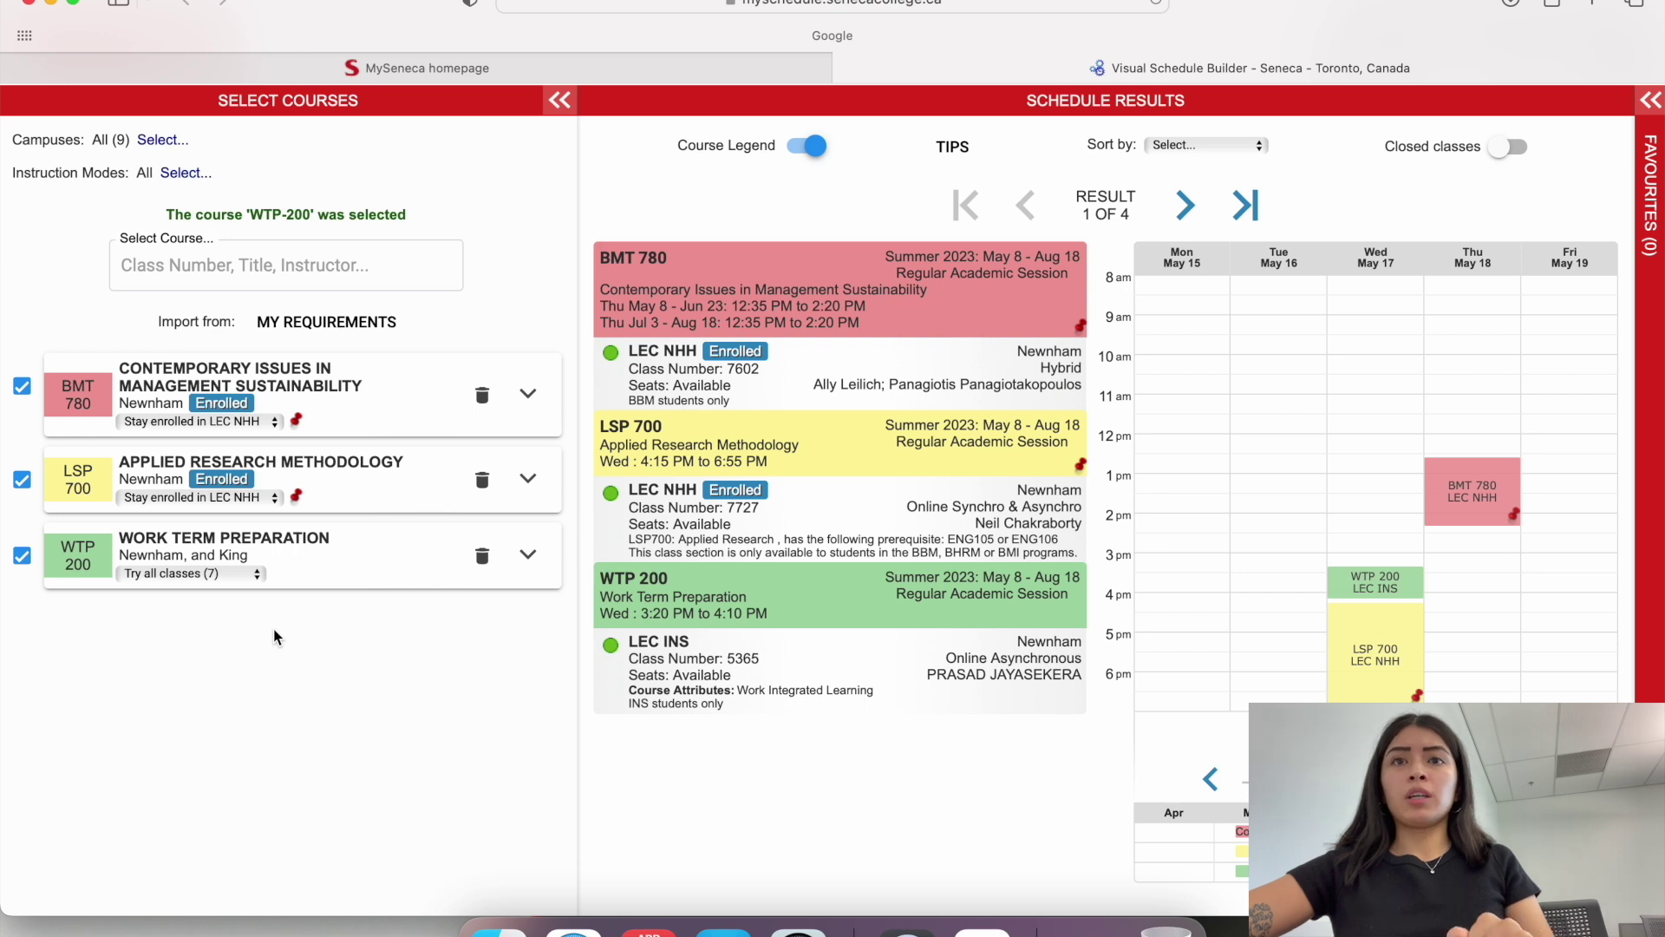
Restrict WTP 200 to LEC BBM or LEC BHRM or LEC NII or LEC NPLA and choose the LEC BBM class among the similar options
left_click(255, 577)
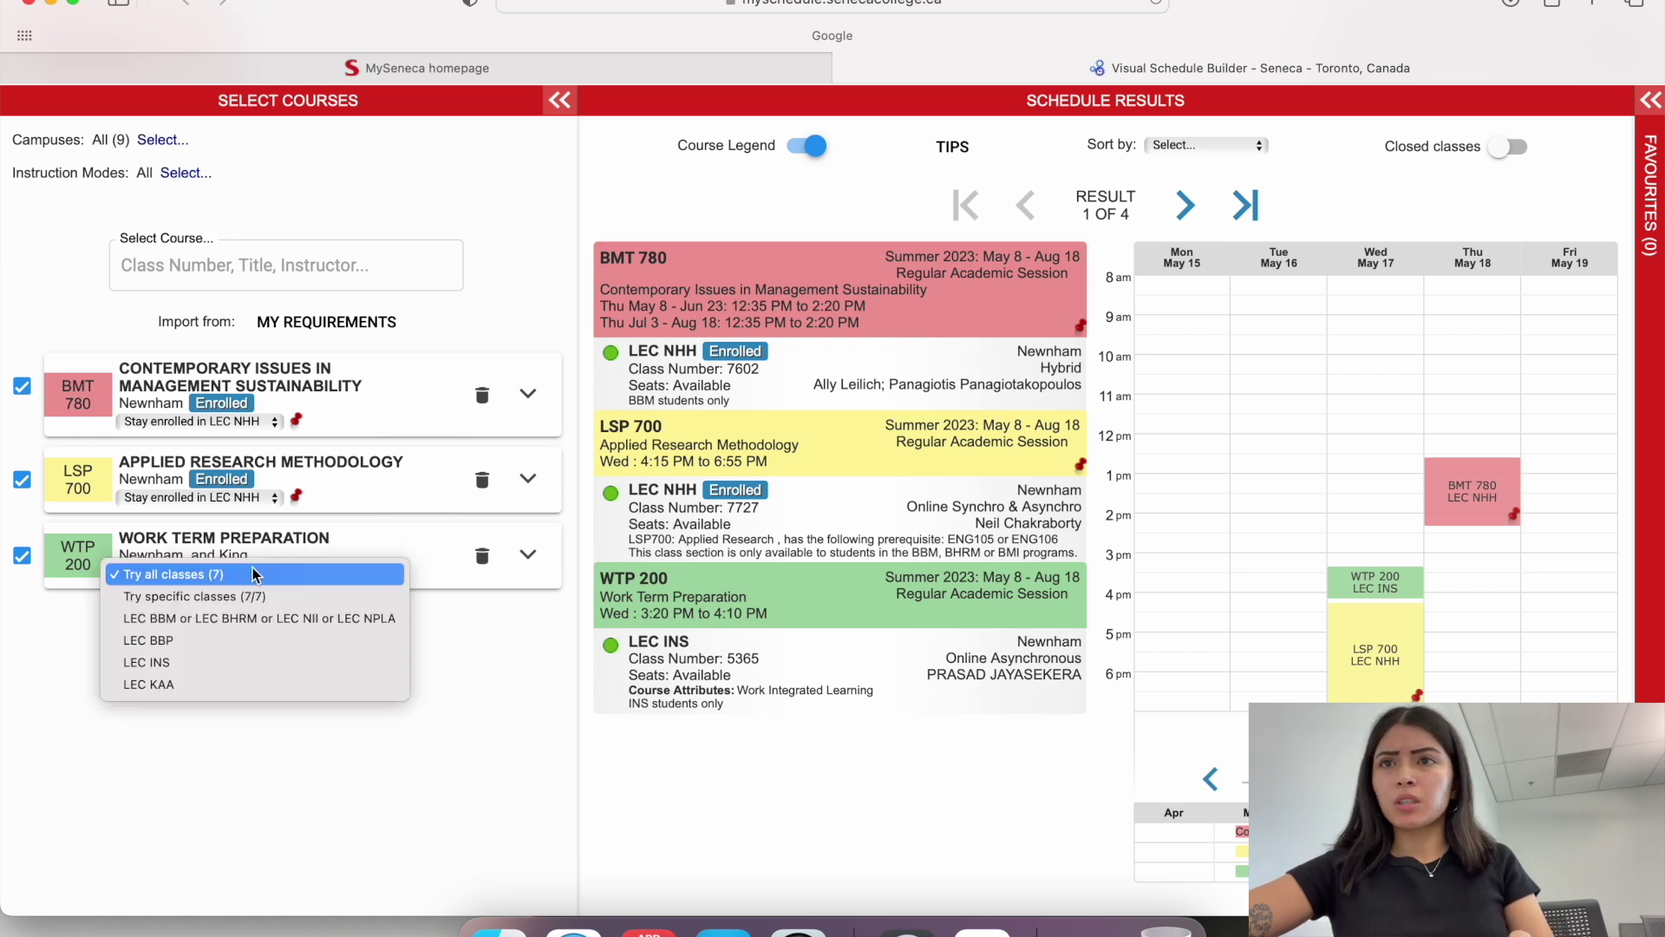
left_click(168, 619)
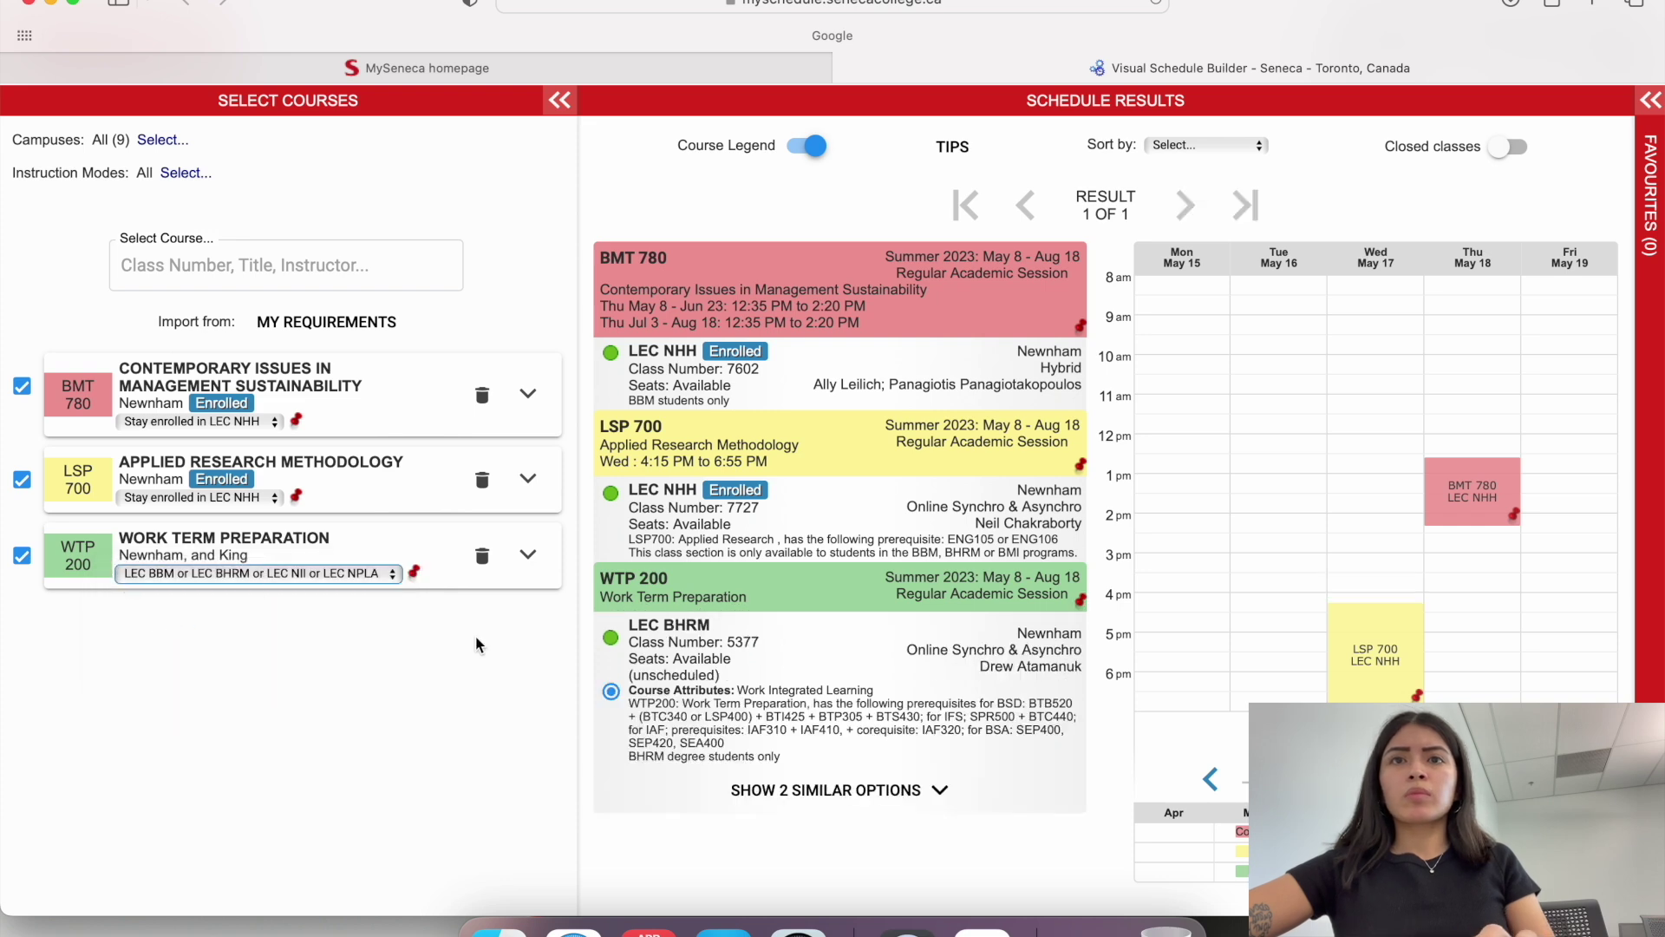
left_click(742, 791)
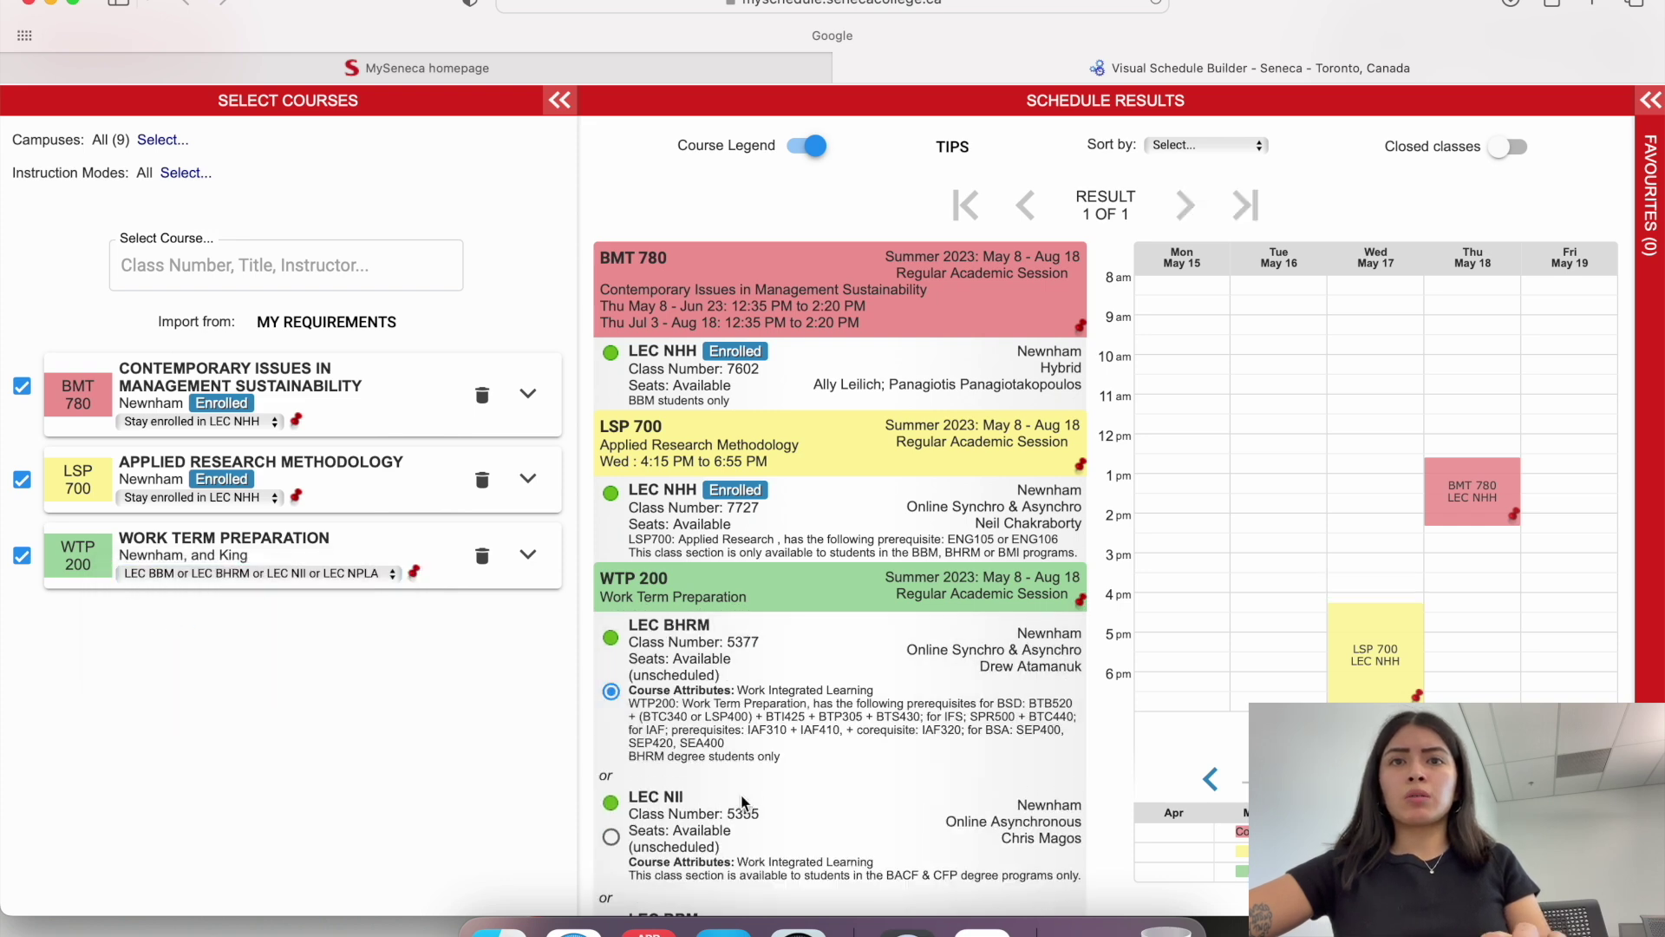
scroll(744, 802, "down", 2)
scroll(741, 802, "down", 3)
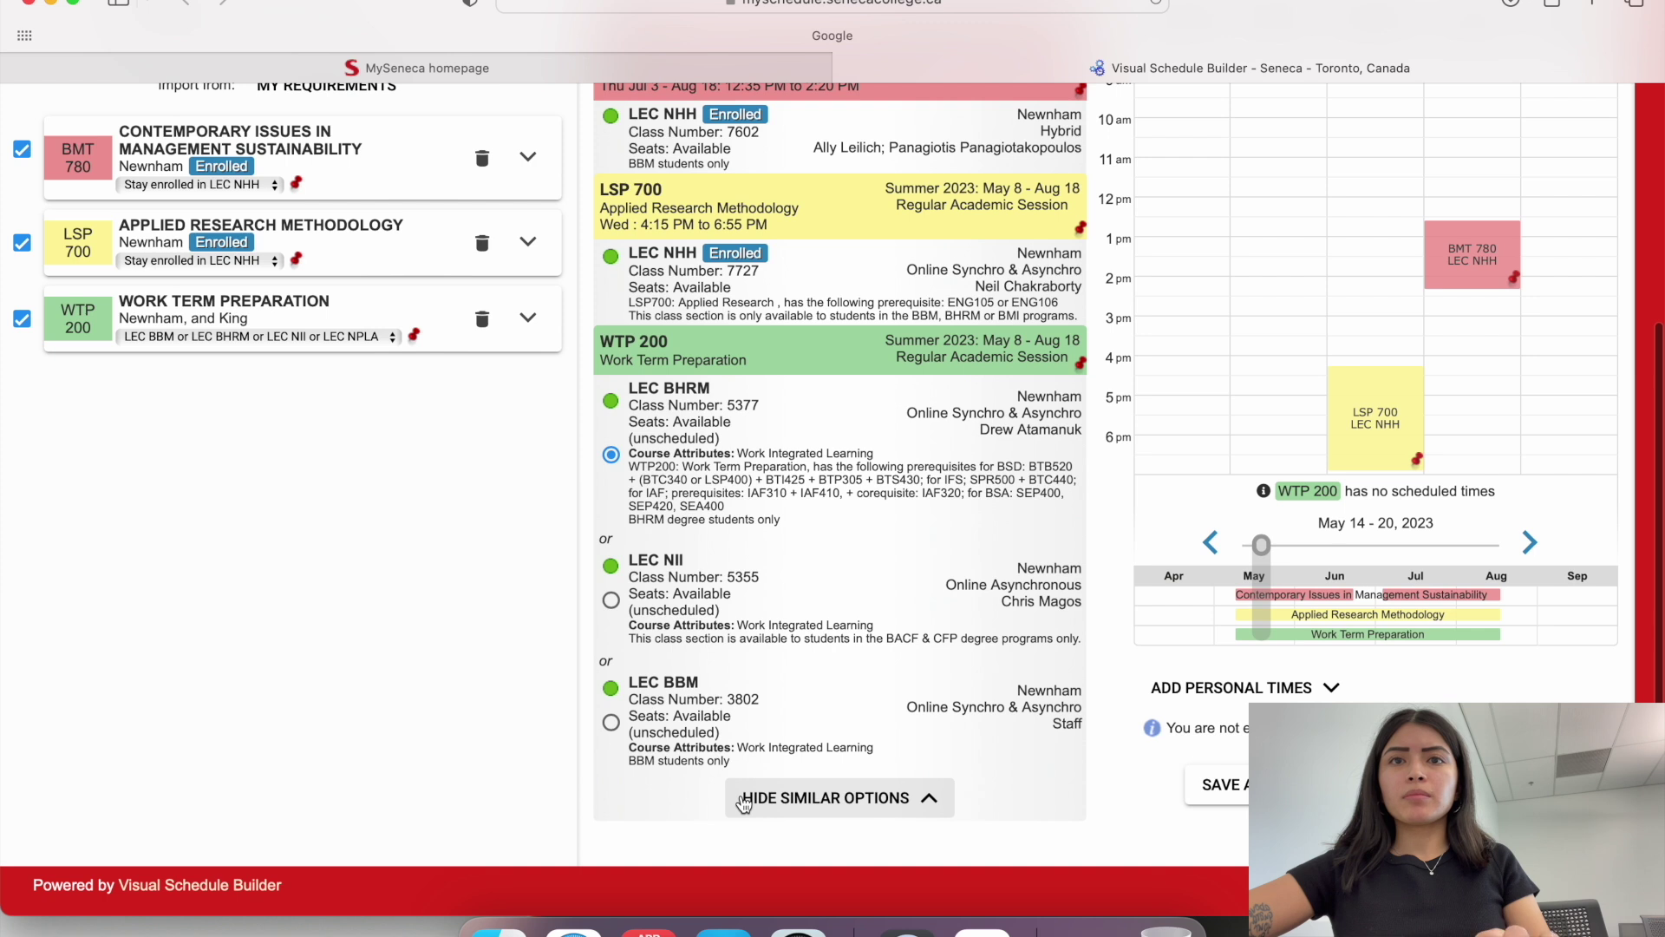
left_click(612, 725)
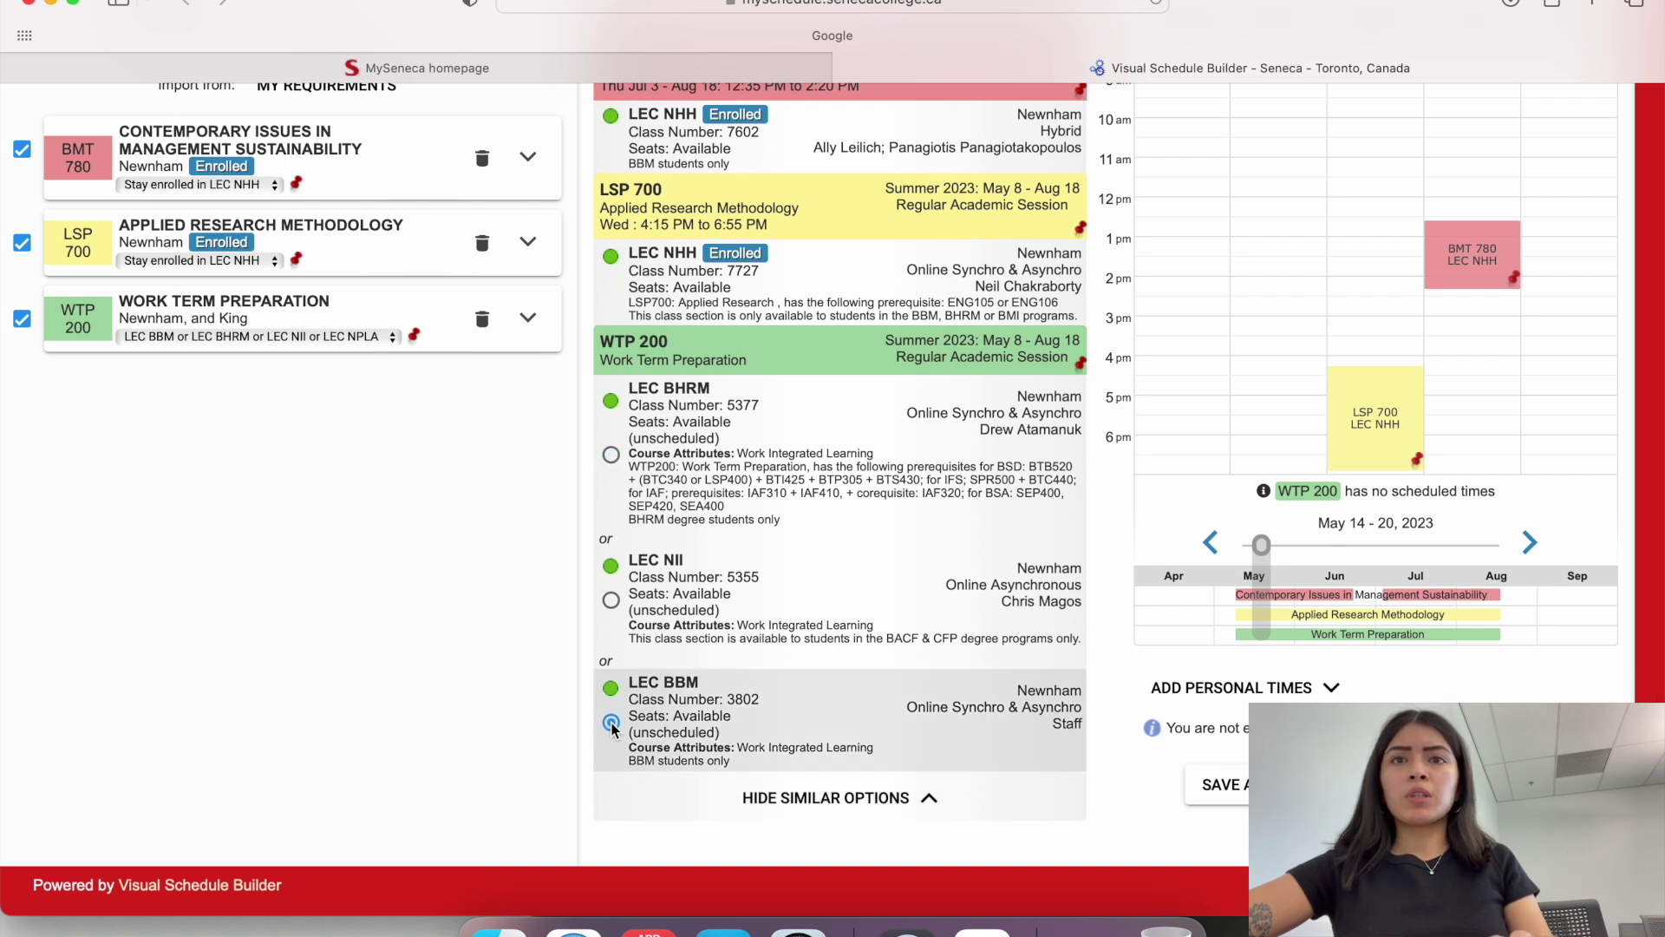
left_click(762, 798)
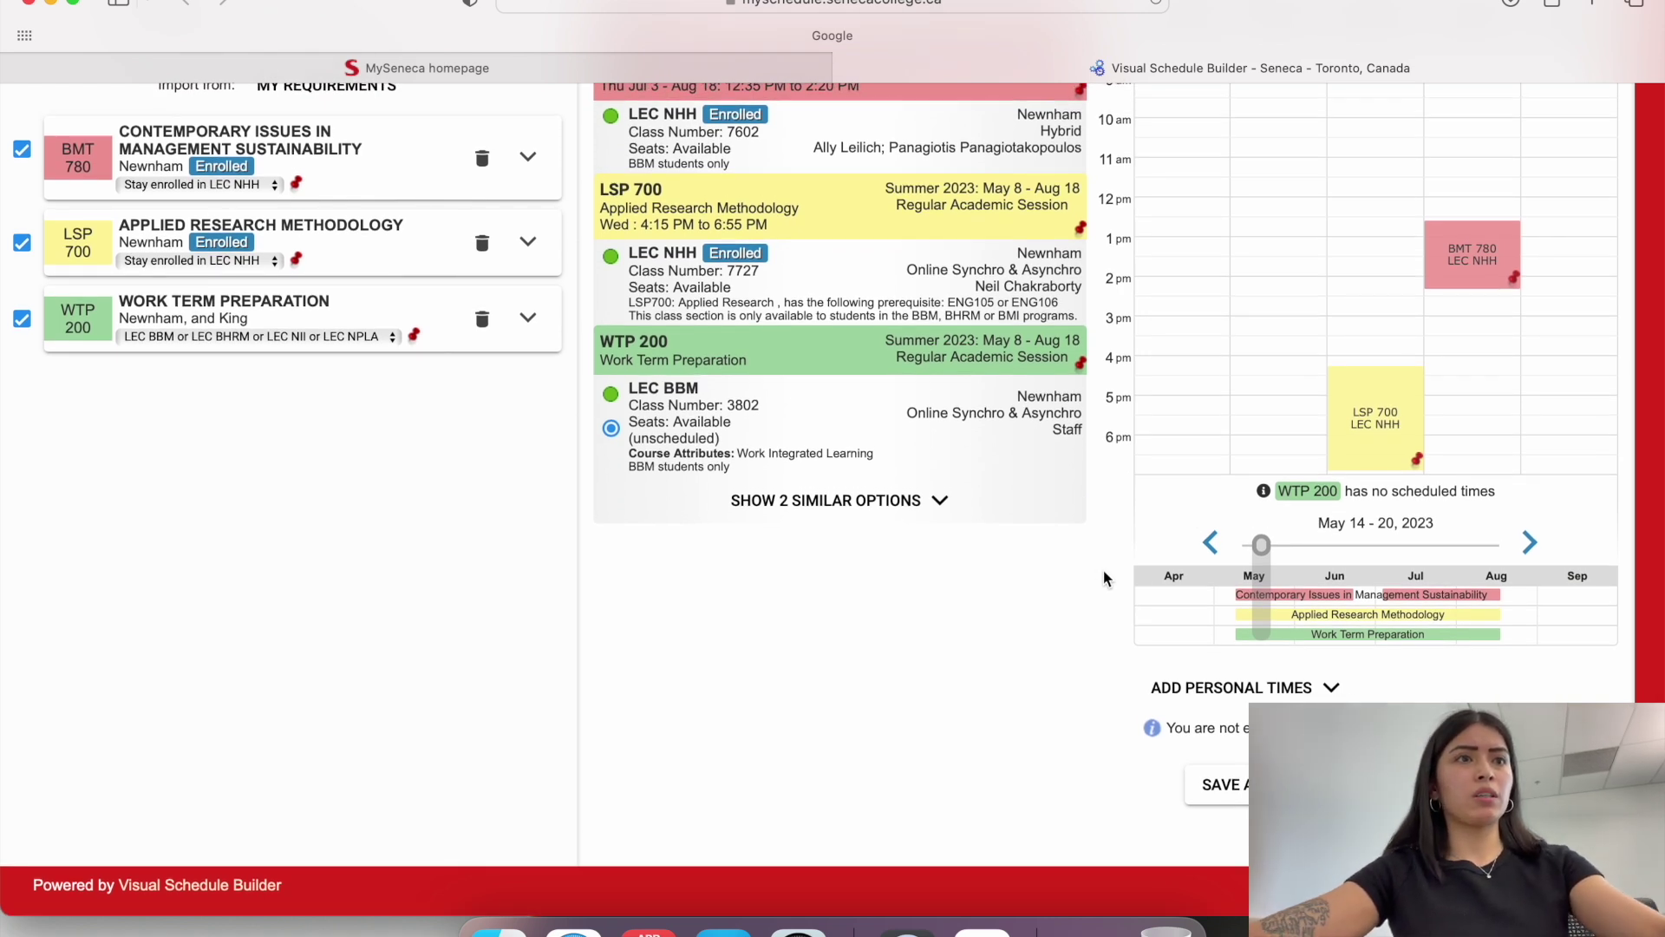
Get this schedule, enroll in the WTP 200 LEC BBM class and review the enrollment result
left_click(1219, 784)
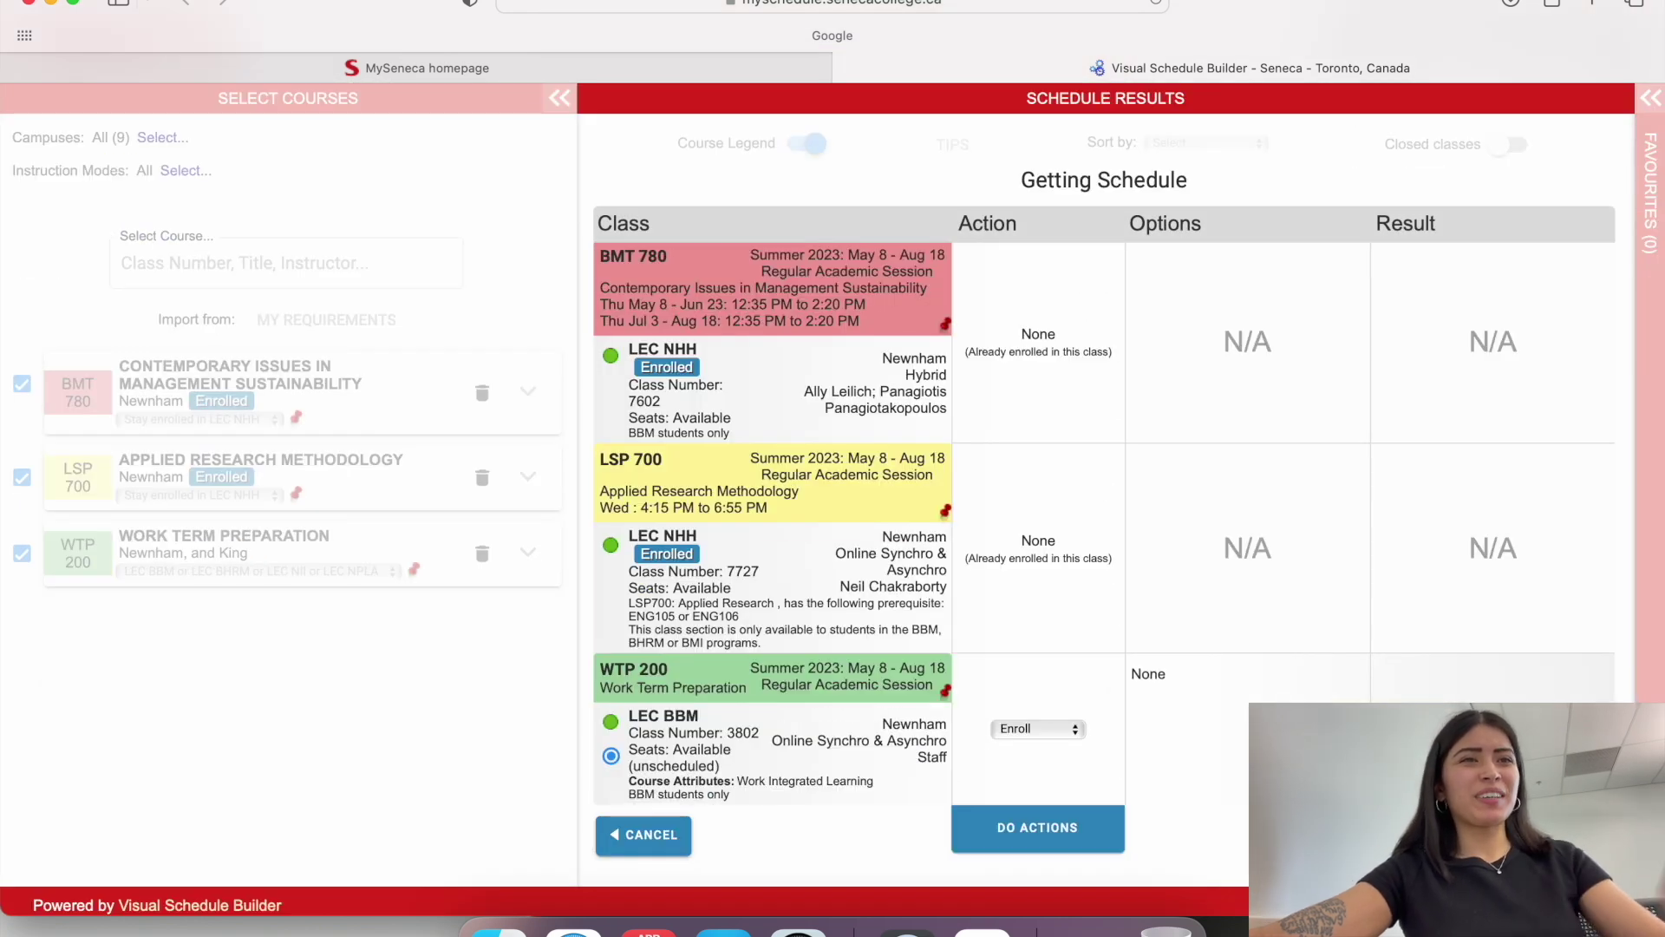
left_click(1058, 824)
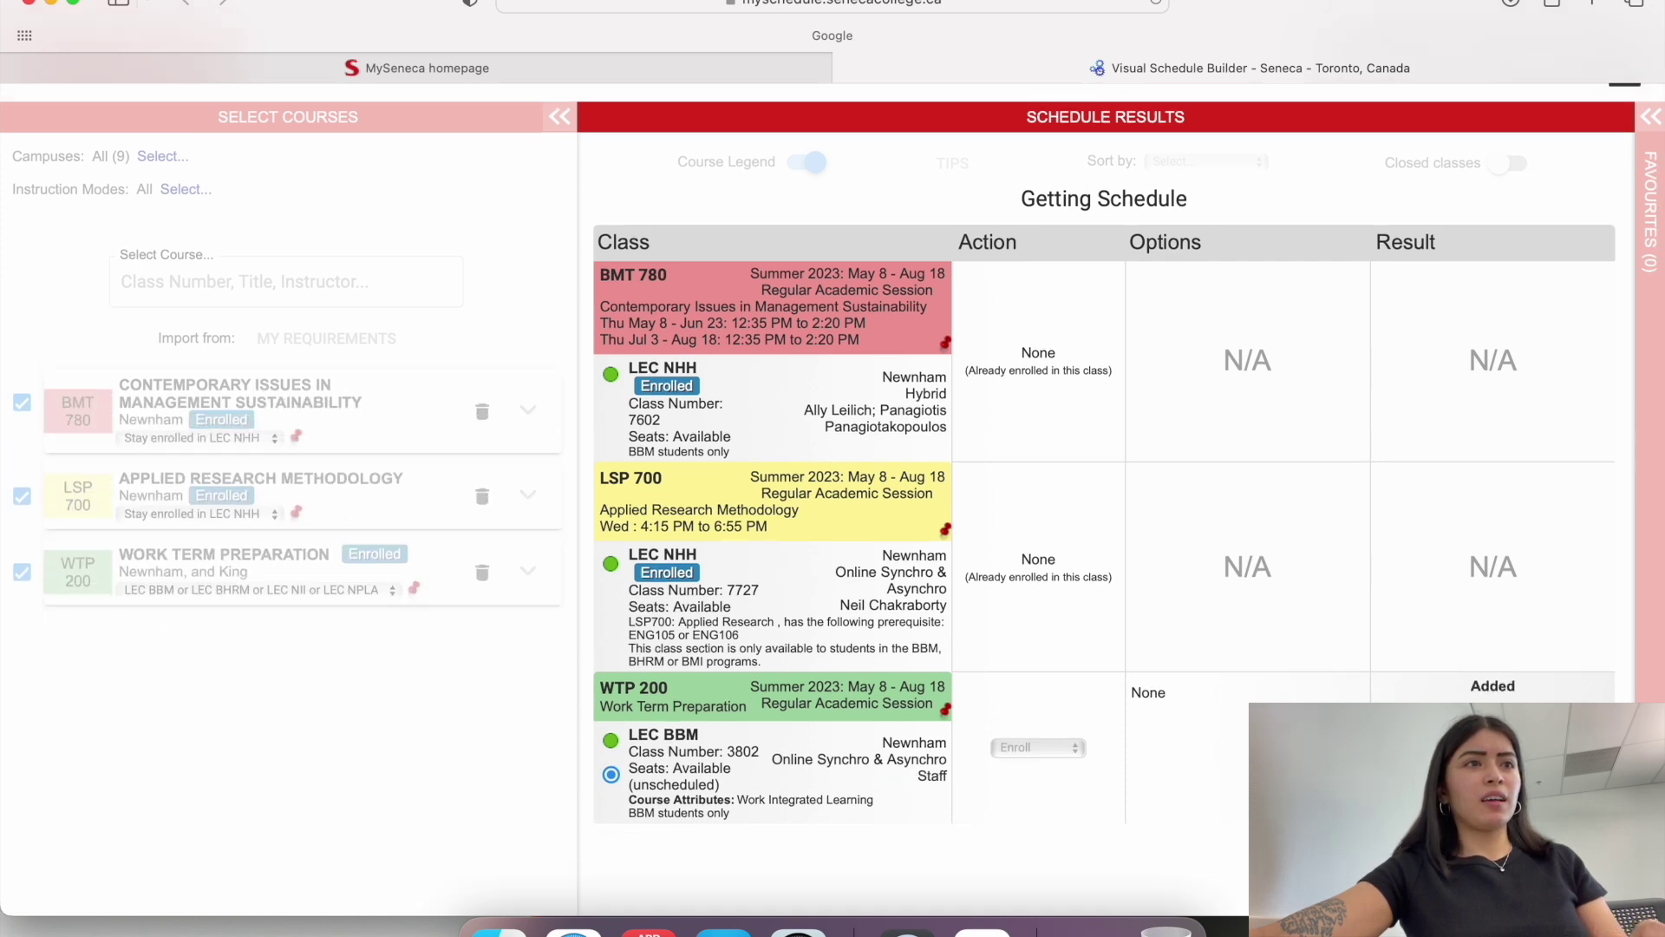
scroll(833, 469, "down", 2)
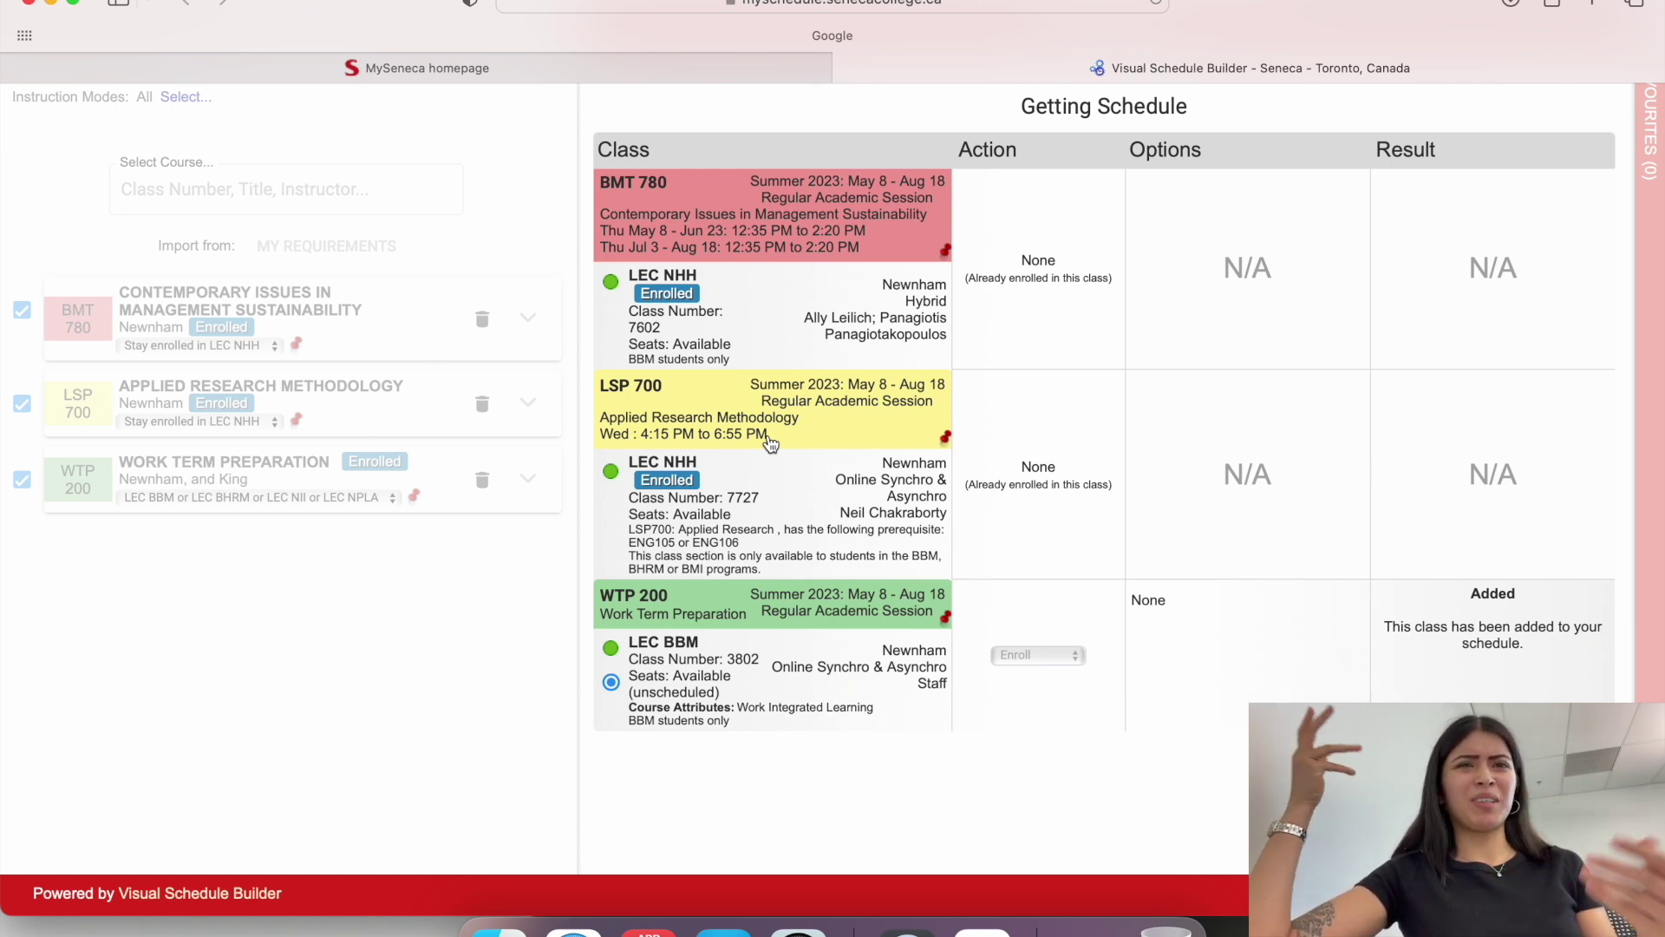
scroll(746, 675, "down", 1)
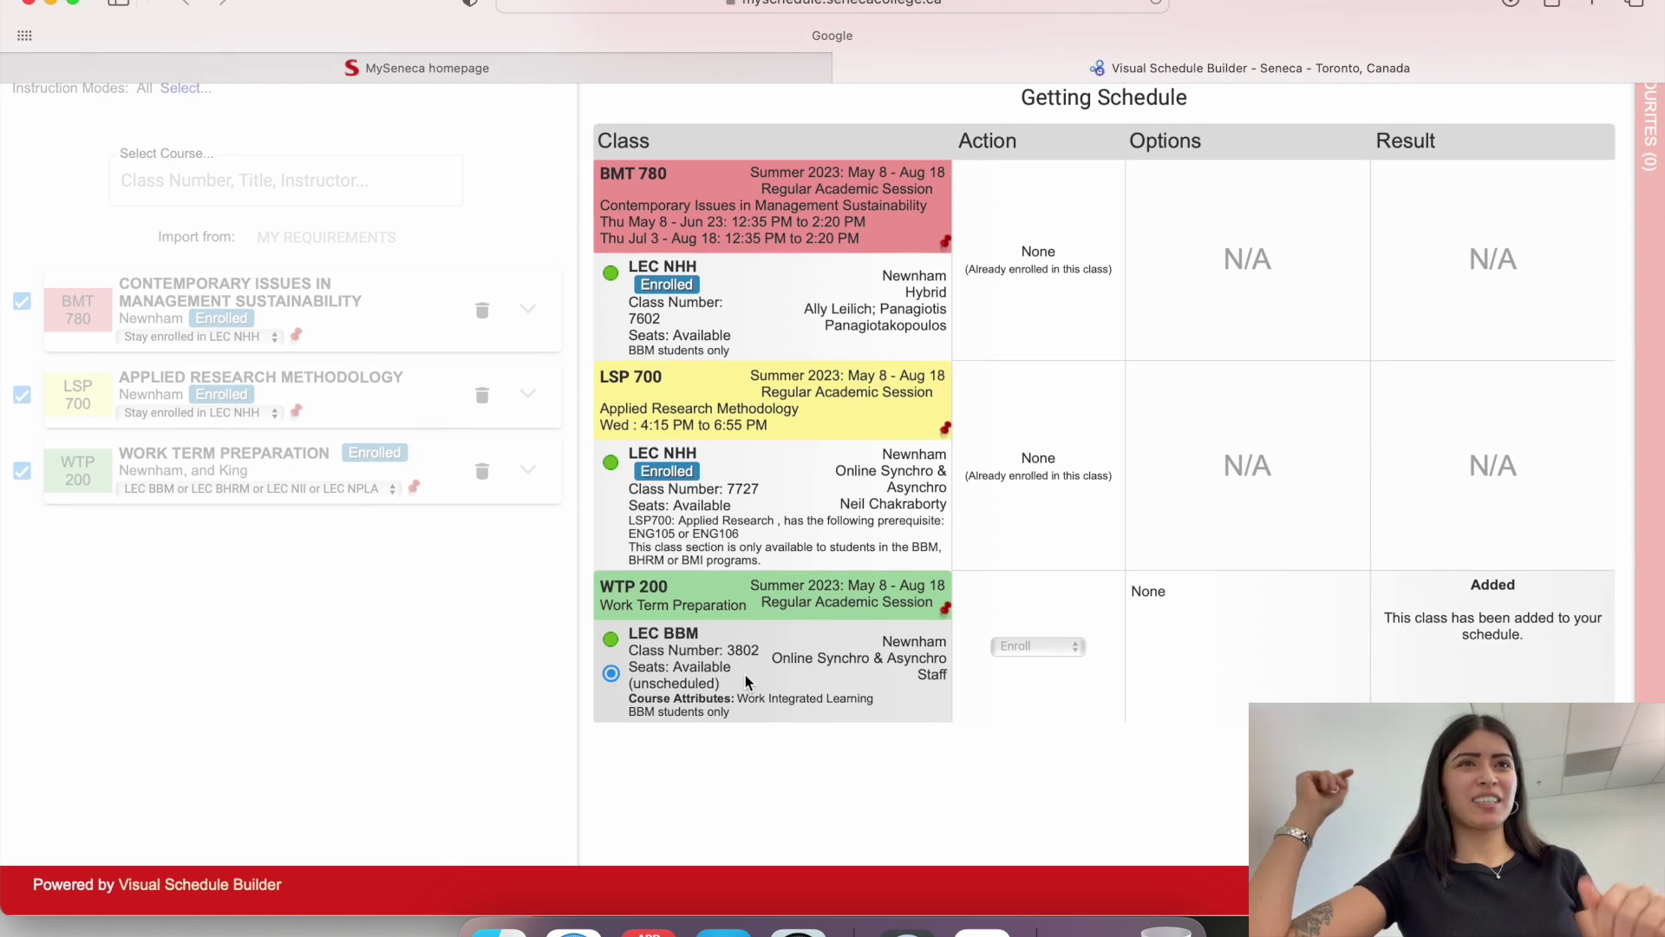
Open the schedule builder's main menu containing the term choices, Start Over and sign-out options
scroll(1230, 536, "up", 4)
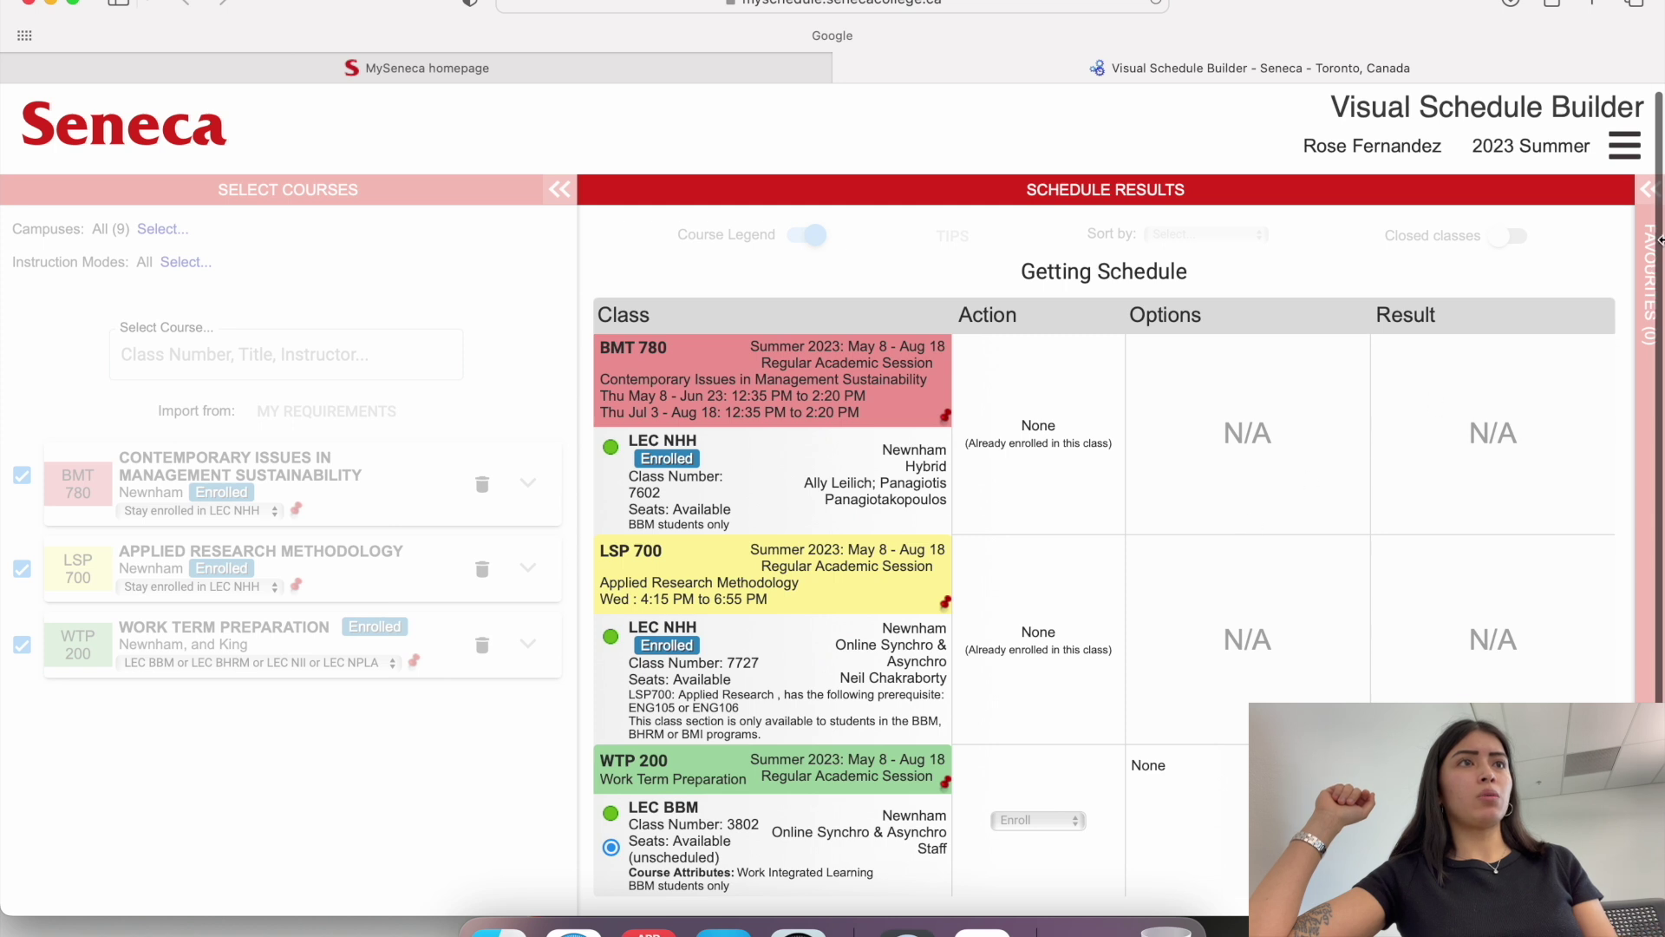
left_click(1619, 160)
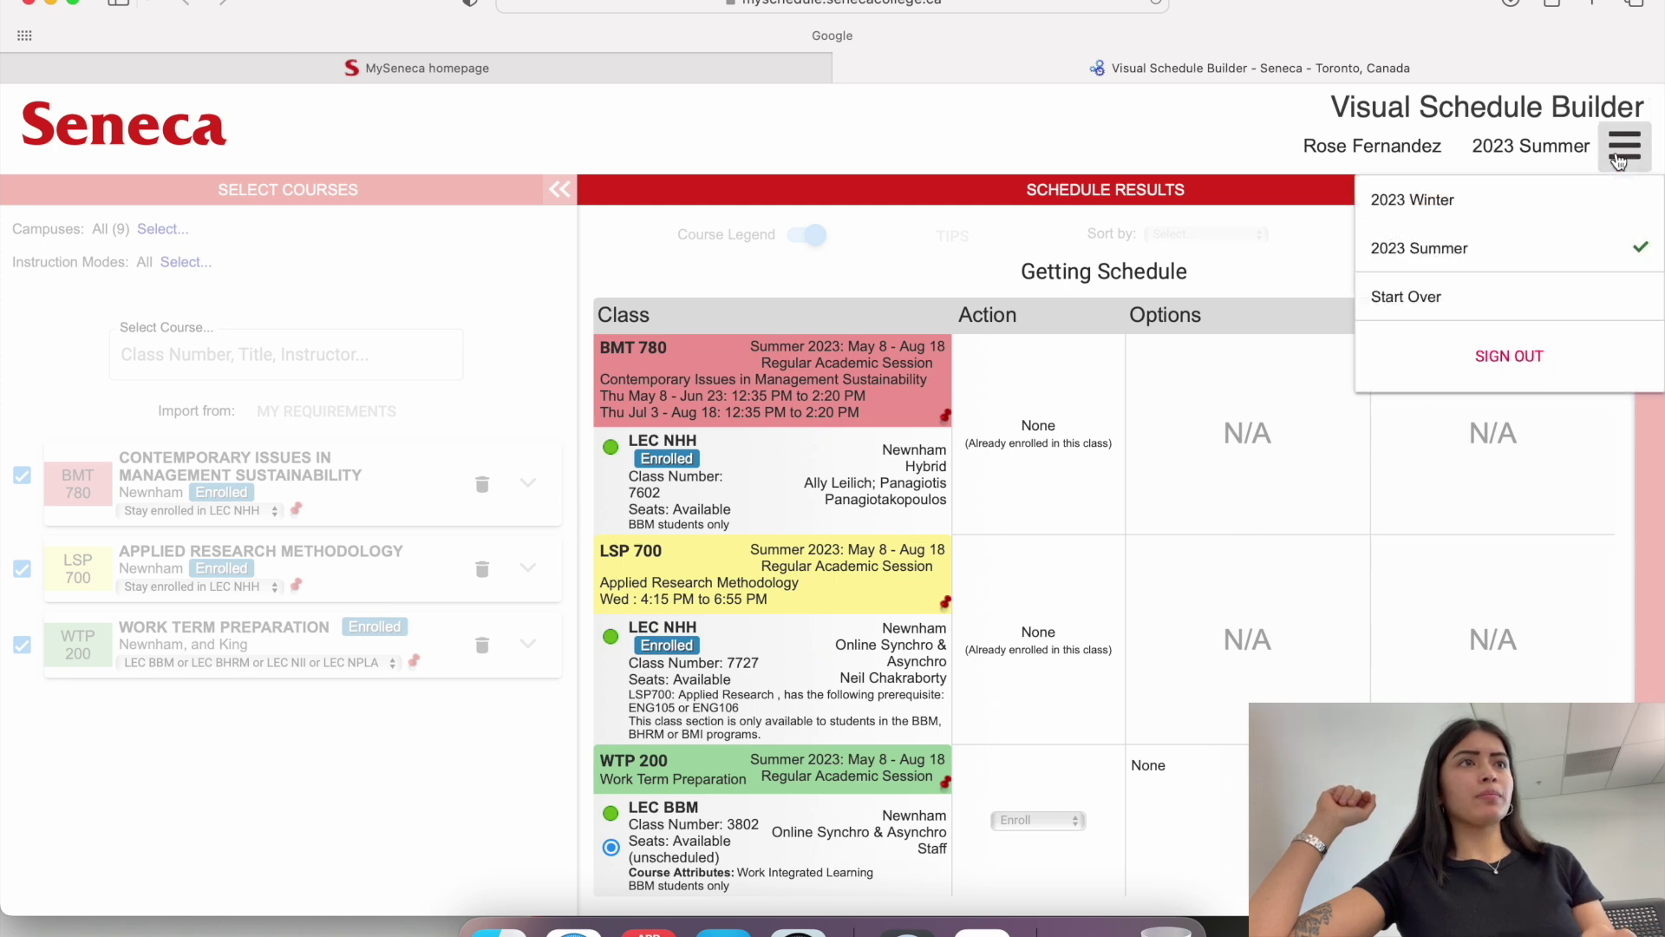